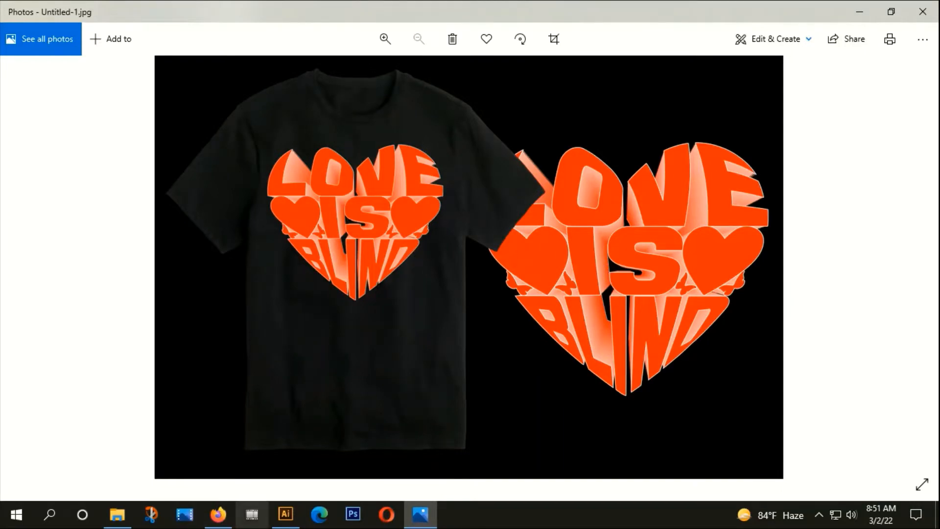
Switch to Illustrator and create a new 12 × 18 in document in RGB with 300 ppi raster effects.
left_click(208, 521)
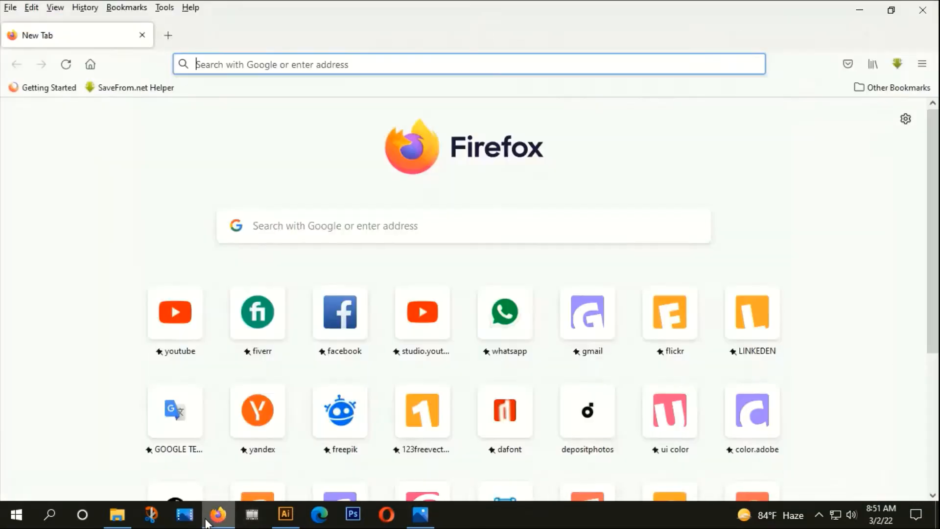
left_click(285, 514)
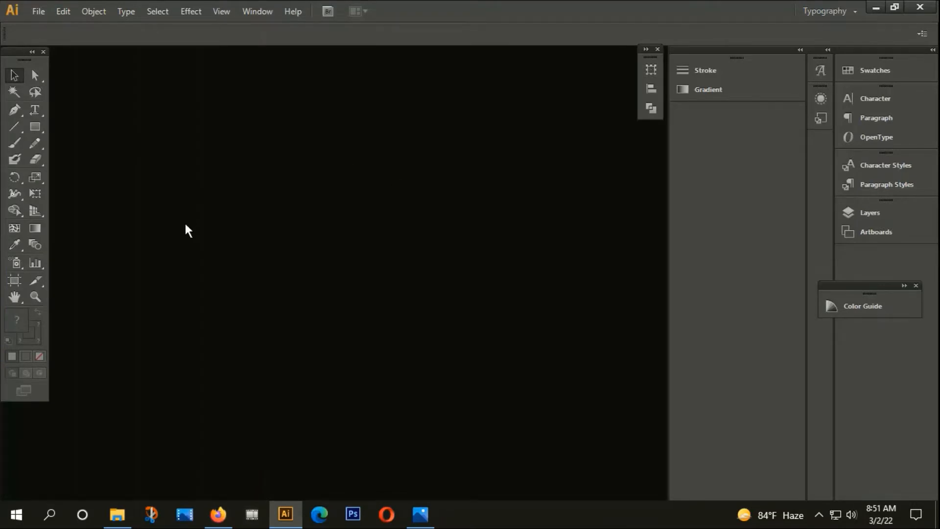
left_click(32, 12)
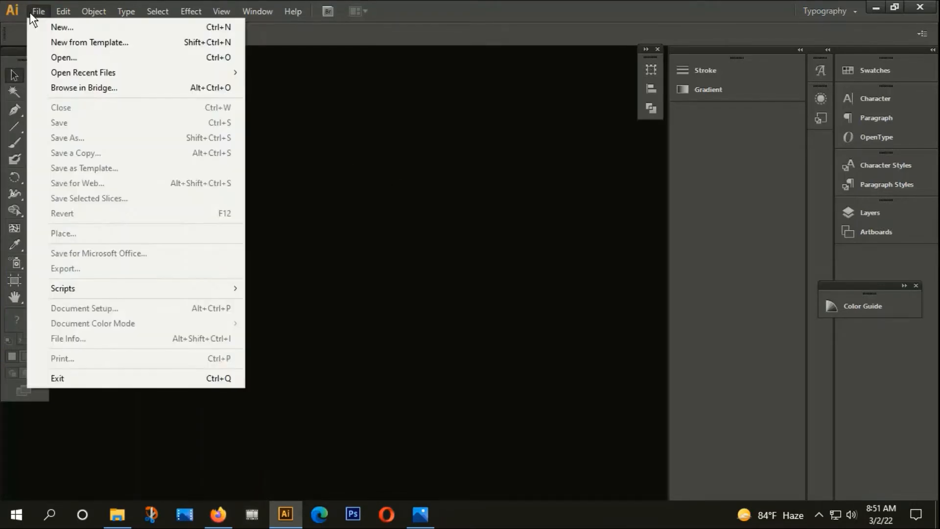
left_click(57, 31)
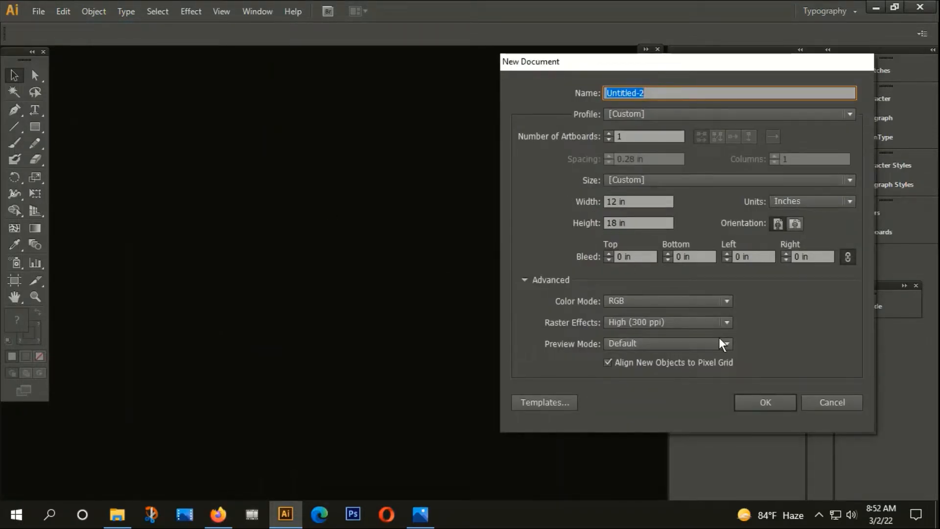
left_click(751, 401)
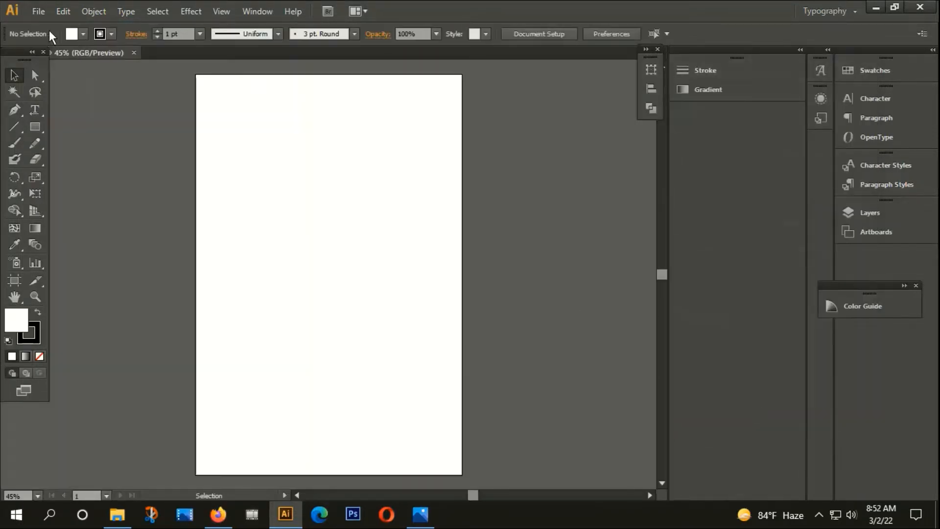
Place the Untitled-1 T-shirt picture as a reference and move it off the artboard to its left side.
left_click(45, 16)
left_click(63, 235)
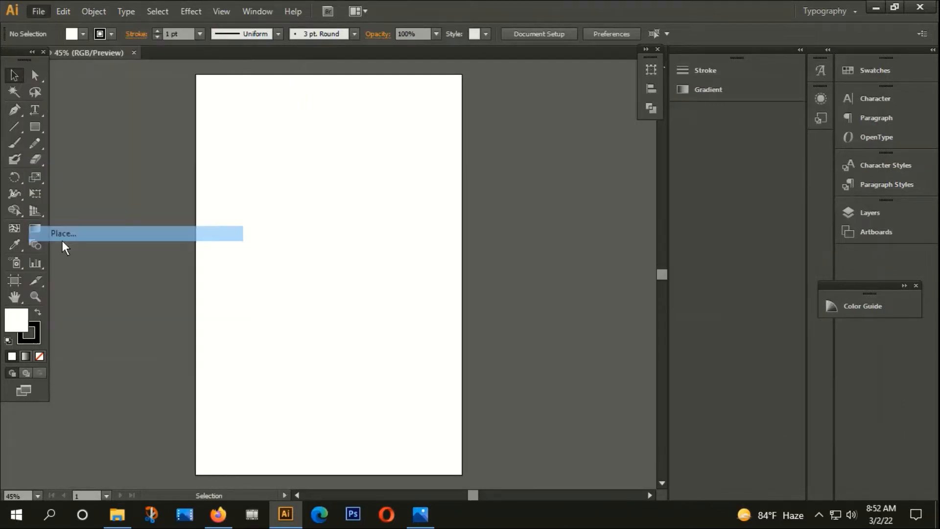
double_click(174, 93)
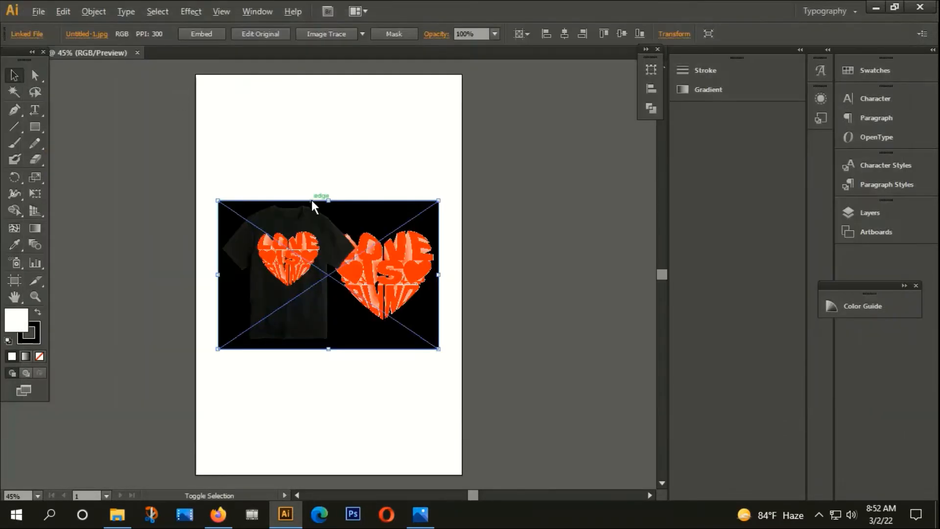
scroll(312, 200, "down", 2)
left_click_drag(324, 227, 184, 191)
left_click_drag(307, 197, 323, 187)
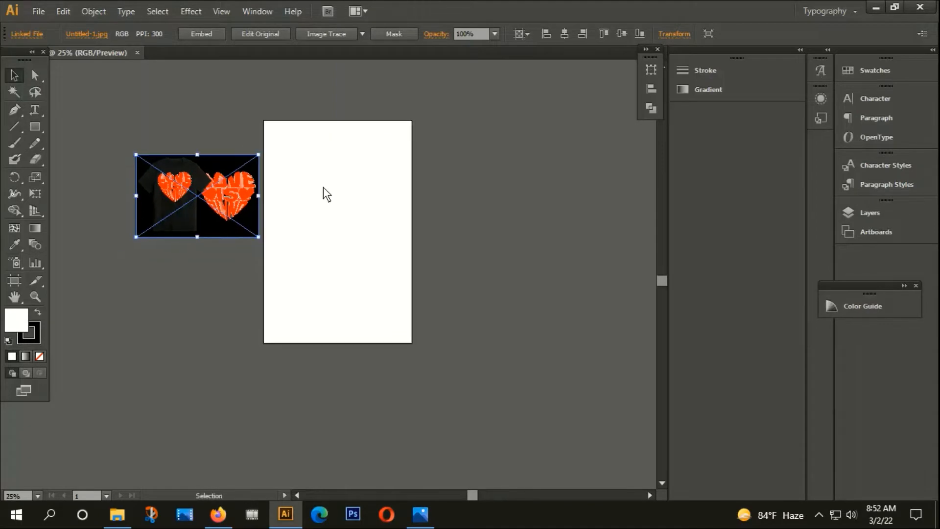
left_click(323, 187)
Open the LOVE VECTOR file.
left_click(31, 13)
mouse_move(64, 11)
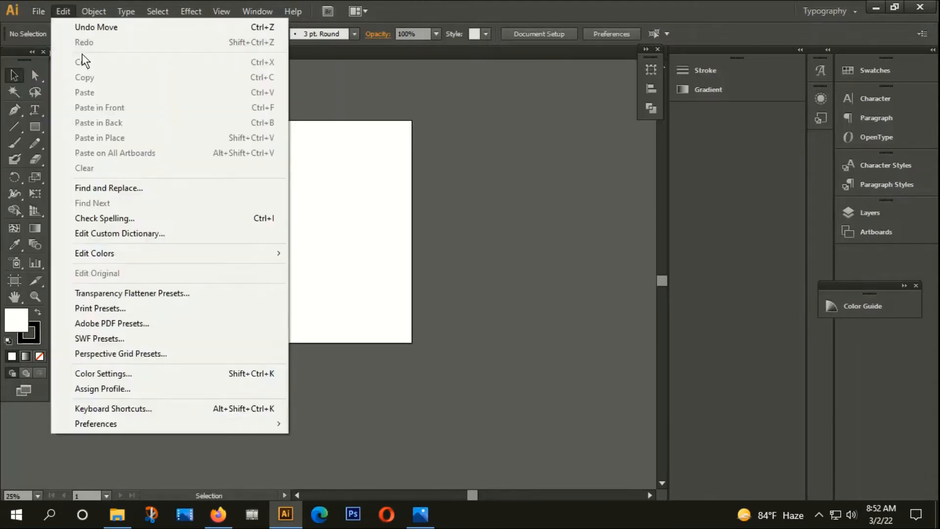
left_click(48, 56)
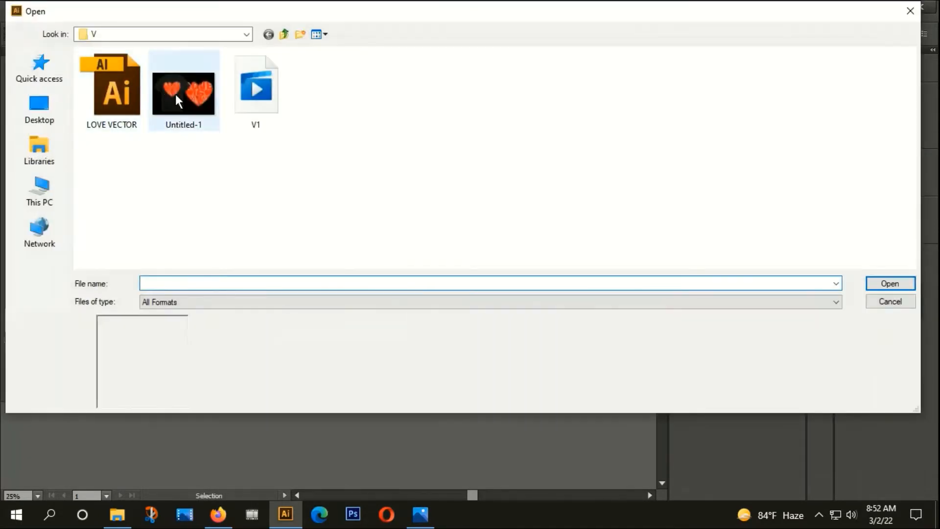
double_click(117, 104)
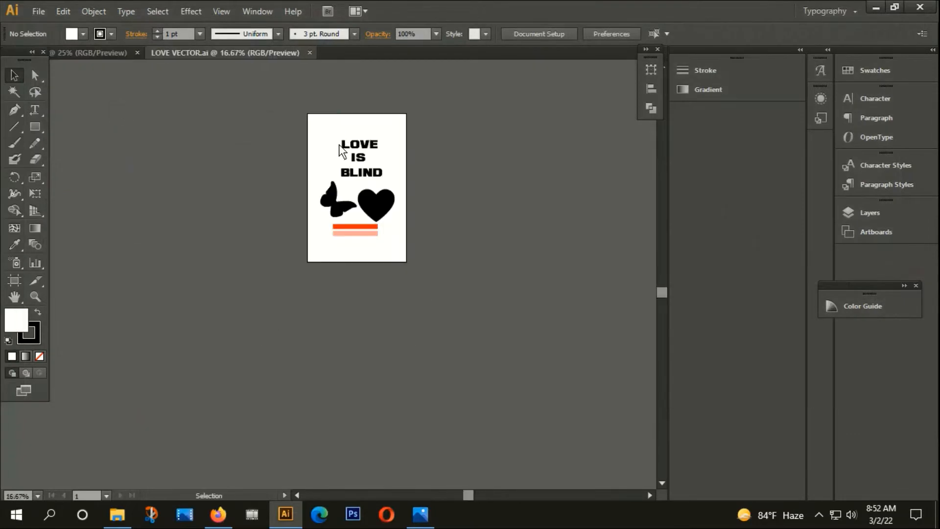
Copy the lettering, butterfly, heart and colour bars into the new document and move them to the right of the artboard.
left_click_drag(343, 151, 408, 254)
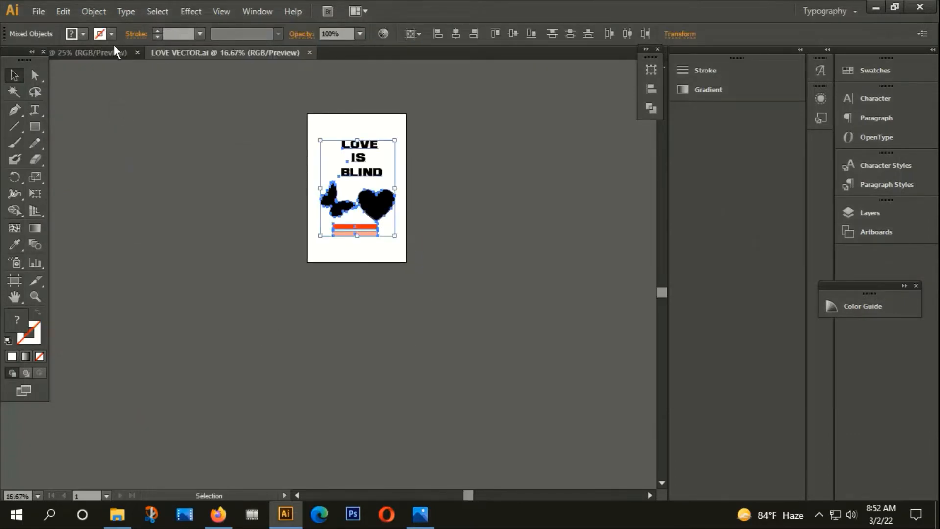
key("ctrl+c")
left_click(95, 53)
key("ctrl+v")
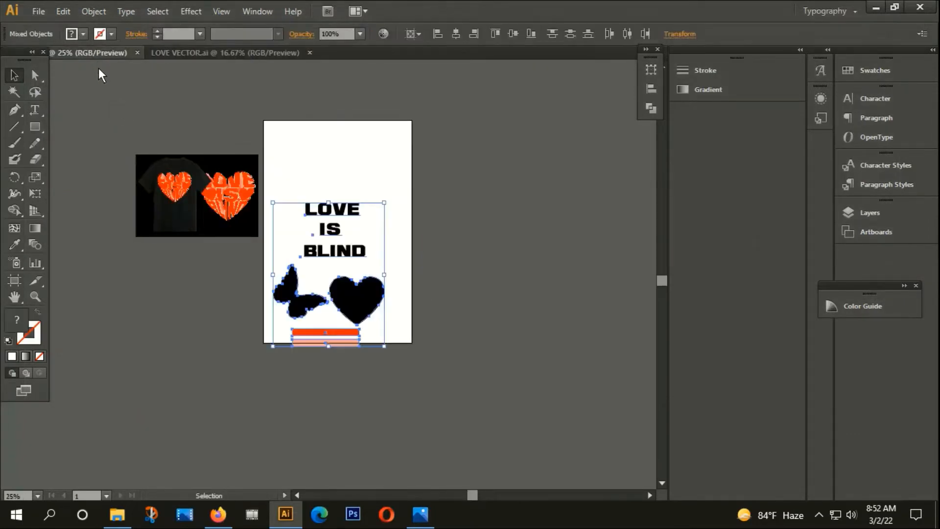
left_click_drag(368, 286, 521, 240)
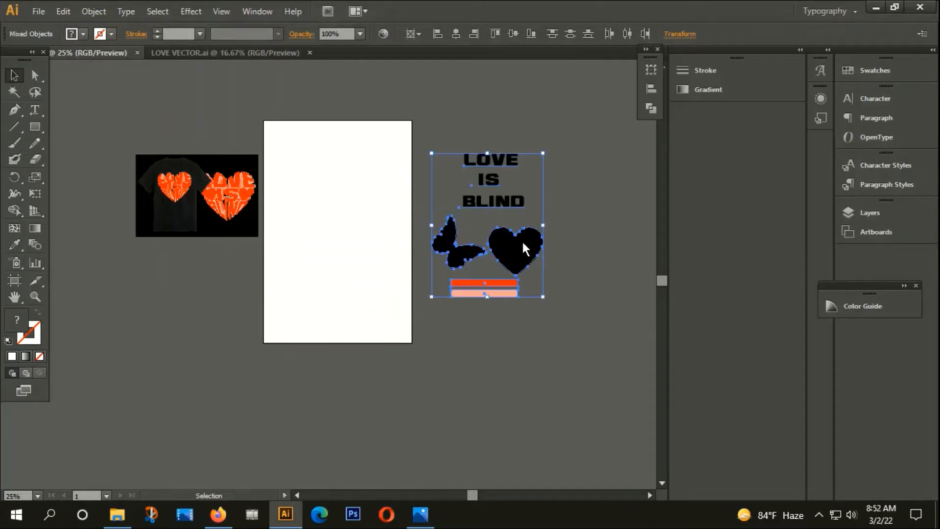
left_click(486, 322)
scroll(361, 256, "up", 1)
scroll(361, 256, "down", 1)
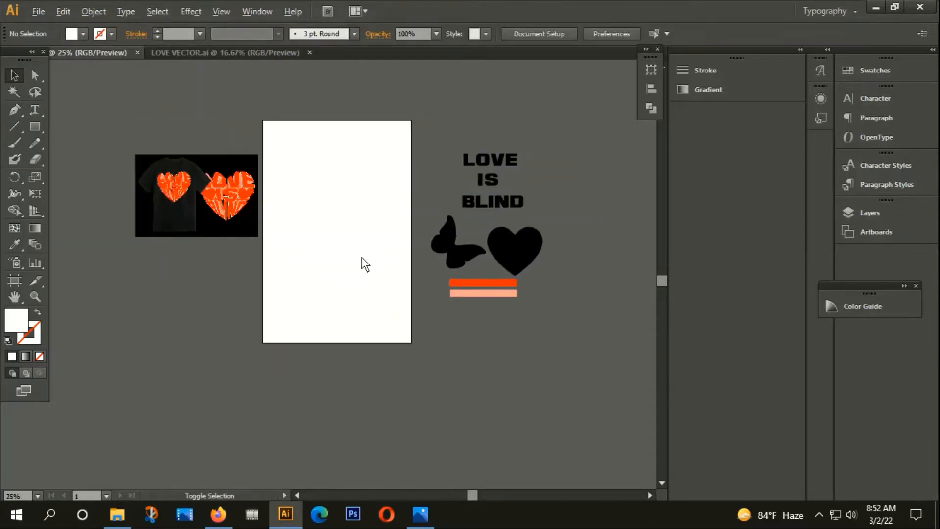
scroll(596, 213, "down", 1)
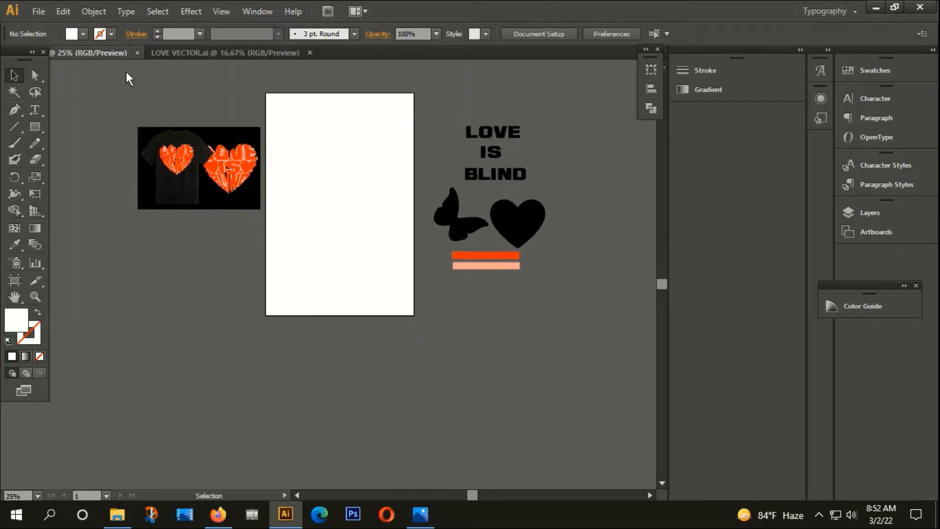
Add the text LOVE IS BLIND below the reference picture and scale it up to about 107 pt.
left_click(40, 109)
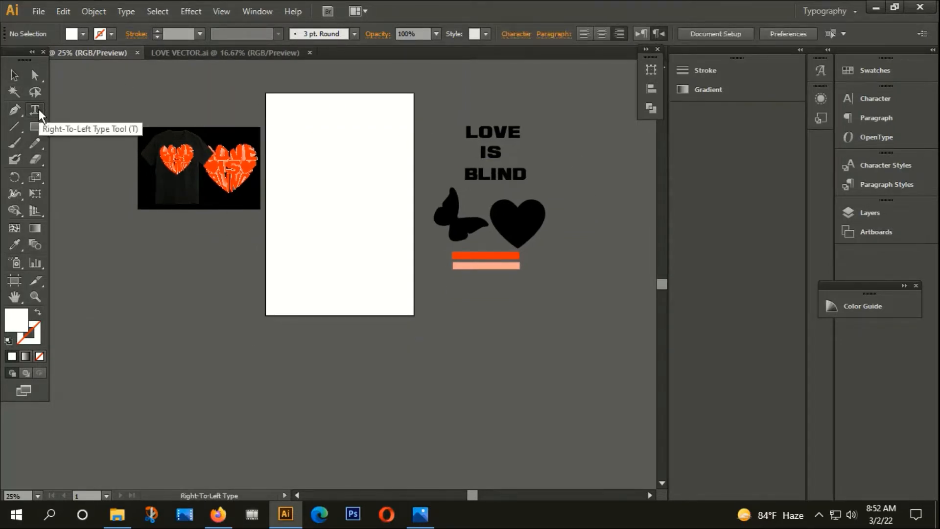
left_click_drag(37, 109, 118, 159)
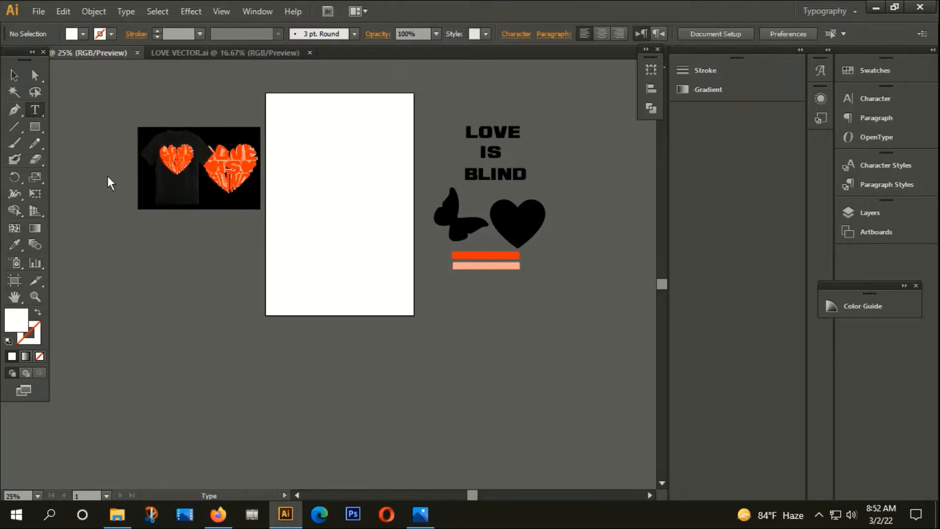
left_click(131, 293)
scroll(140, 319, "up", 1)
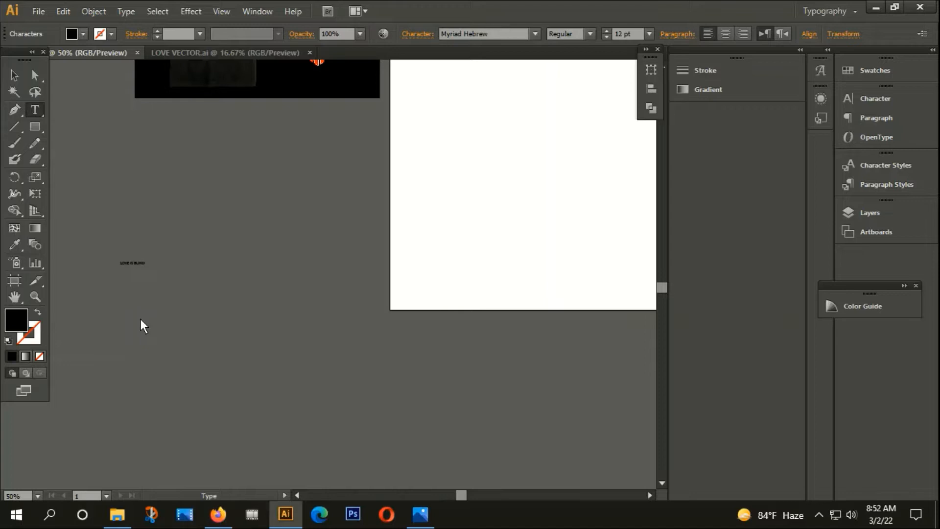
left_click(13, 75)
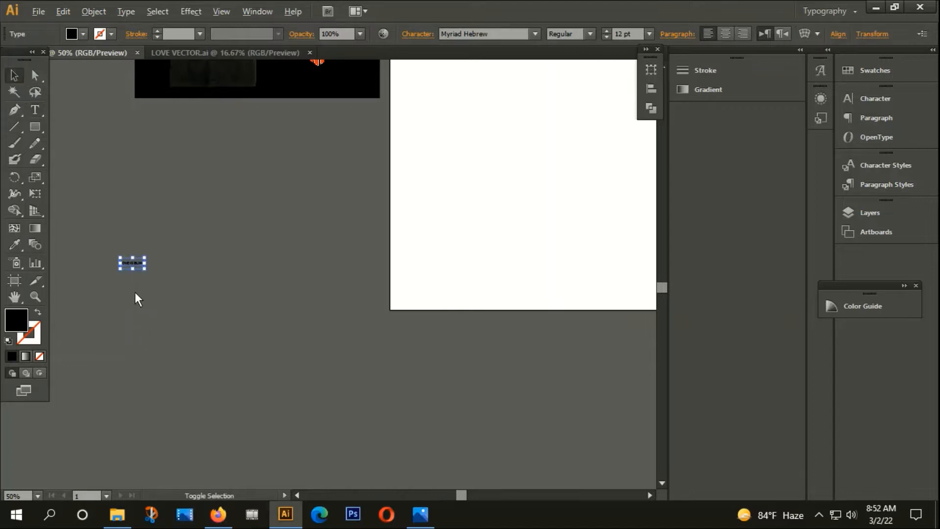
left_click_drag(145, 269, 240, 286)
scroll(215, 225, "down", 1)
scroll(204, 249, "down", 1)
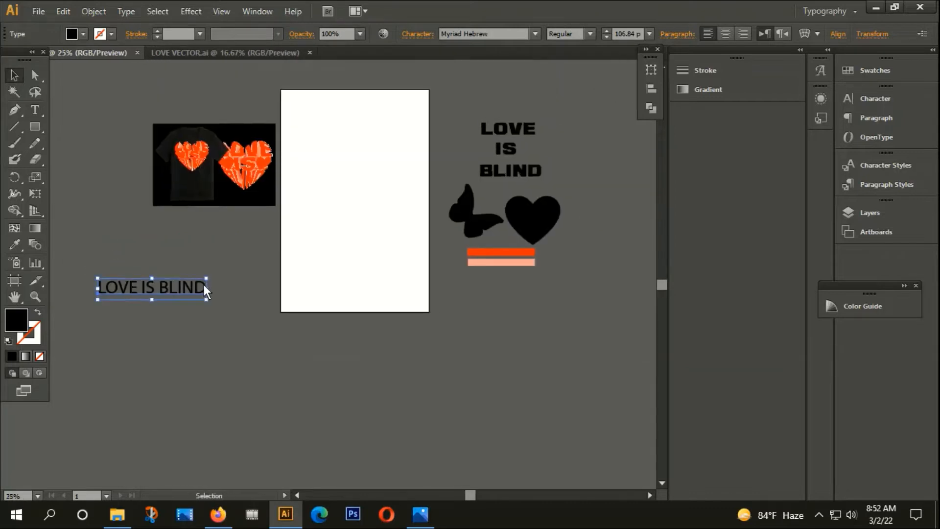
Apply the Ash lettering style of the sample word LOVE to the new text with the Eyedropper.
key("i")
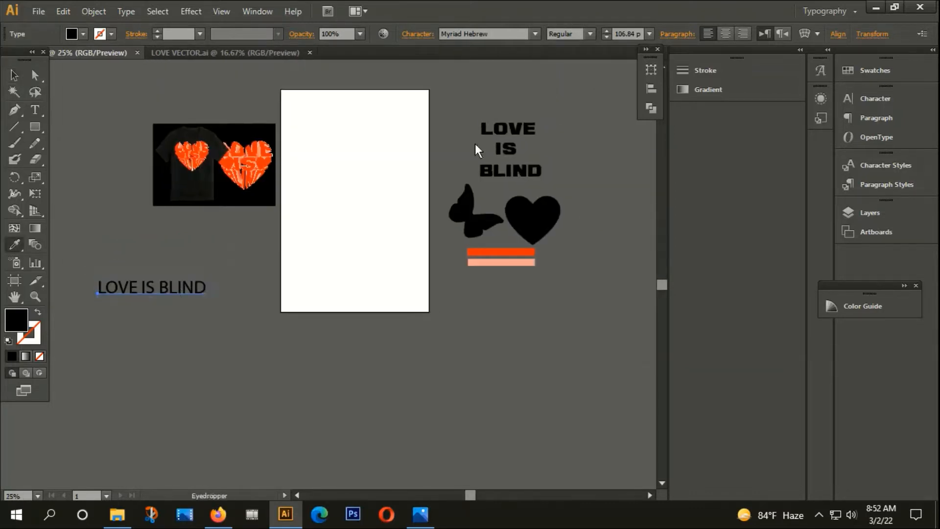
left_click(524, 132)
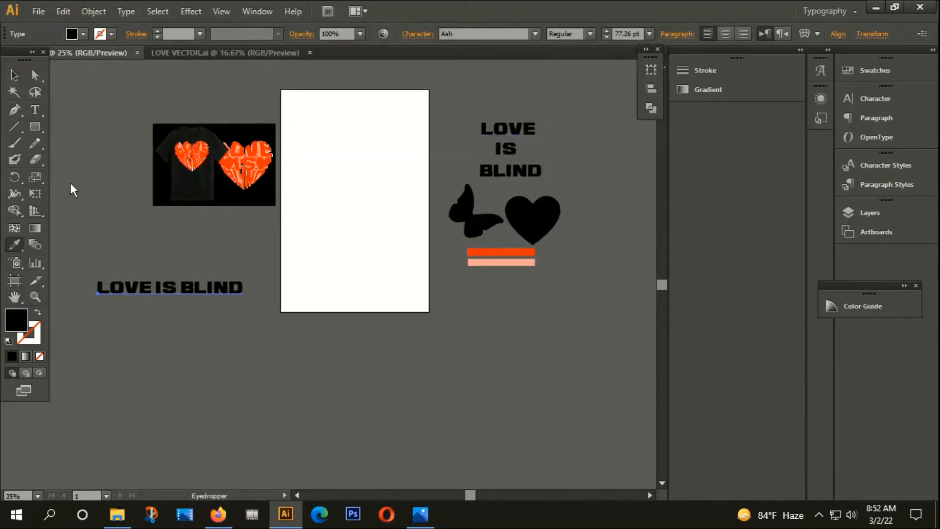
scroll(124, 293, "up", 3)
scroll(219, 297, "up", 1)
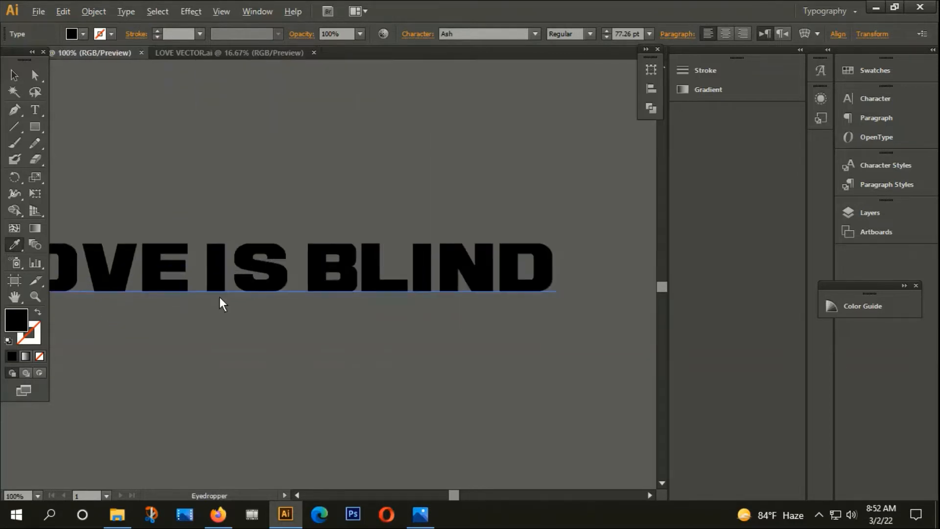
scroll(219, 296, "down", 2)
Duplicate the LOVE IS BLIND line twice, stacking the copies evenly below the original.
left_click(14, 75)
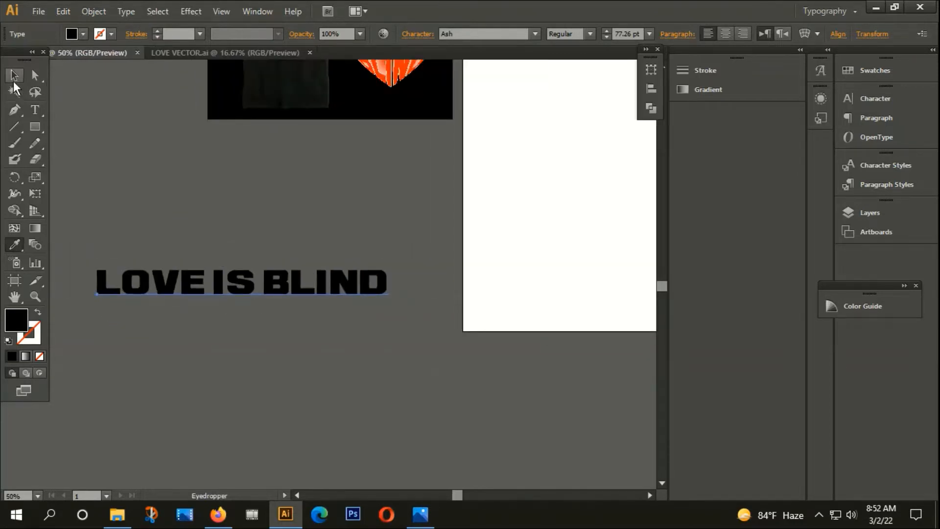
scroll(252, 186, "down", 1)
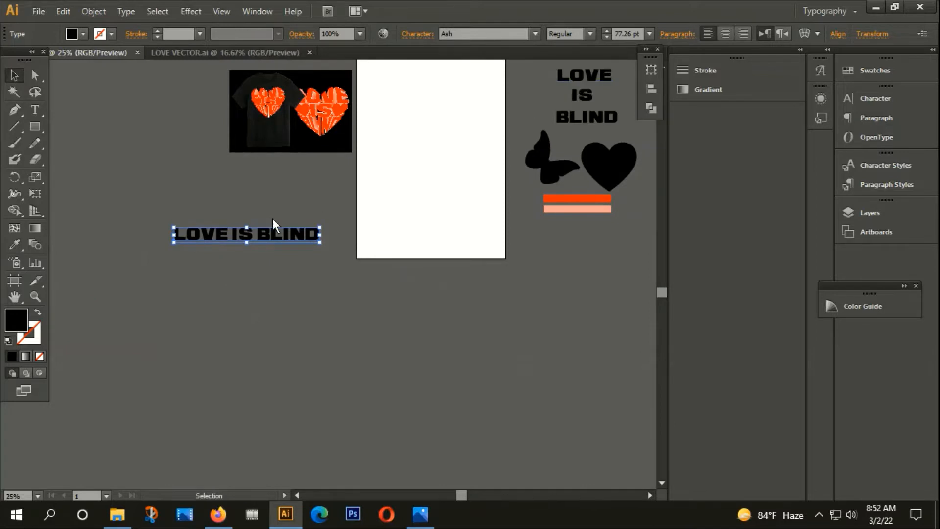
left_click_drag(263, 236, 265, 273, "alt")
scroll(265, 274, "up", 1)
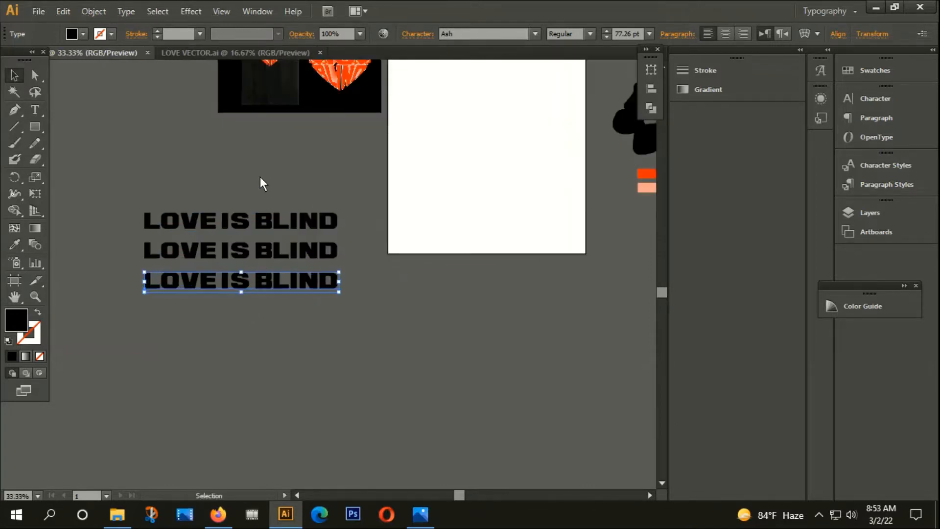
left_click(260, 177)
Trim the three stacked lines so that they read LOVE, IS and BLIND, one word each.
double_click(236, 222)
left_click_drag(225, 222, 353, 226)
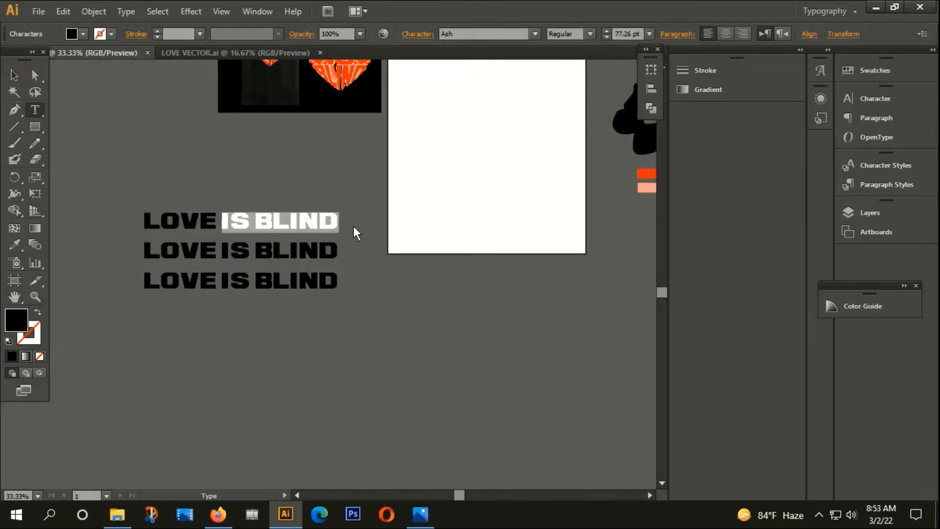
key("BackSpace")
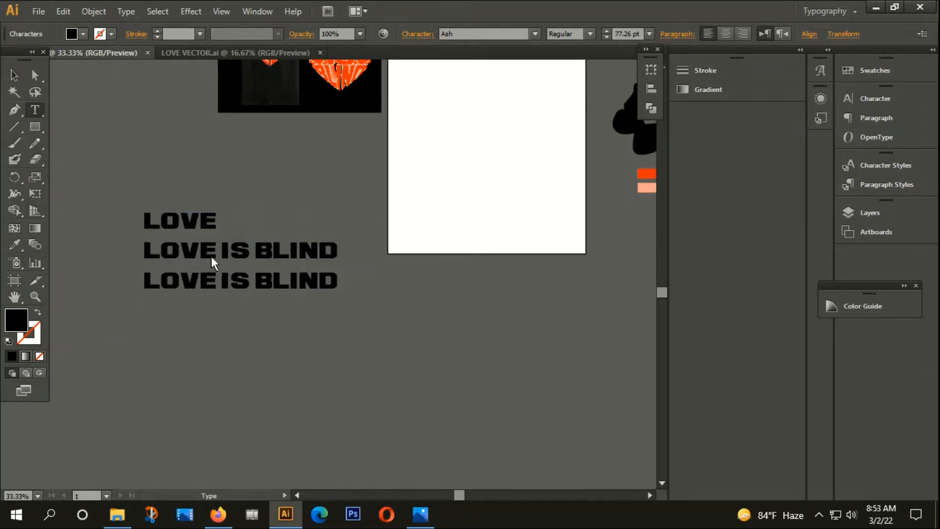
left_click_drag(211, 257, 142, 256)
key("BackSpace")
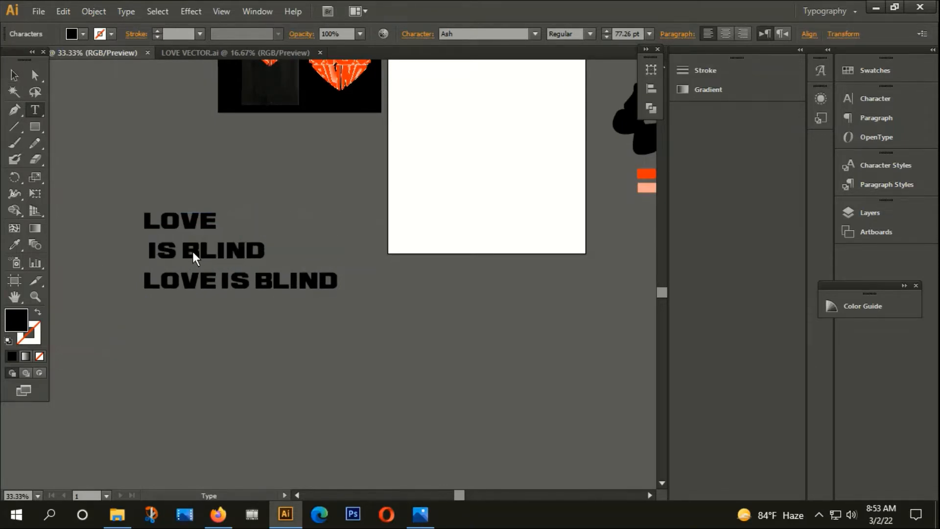
left_click_drag(184, 249, 315, 259)
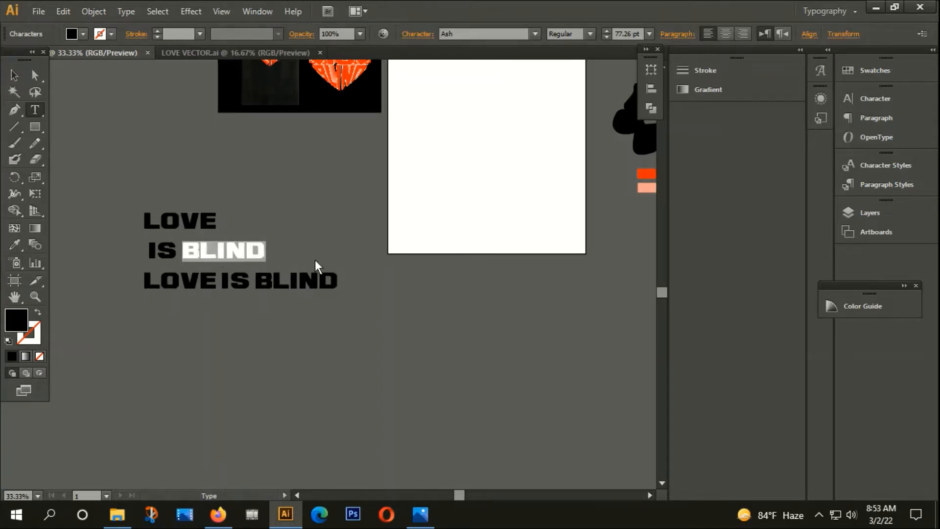
key("BackSpace")
left_click_drag(249, 283, 96, 293)
key("BackSpace")
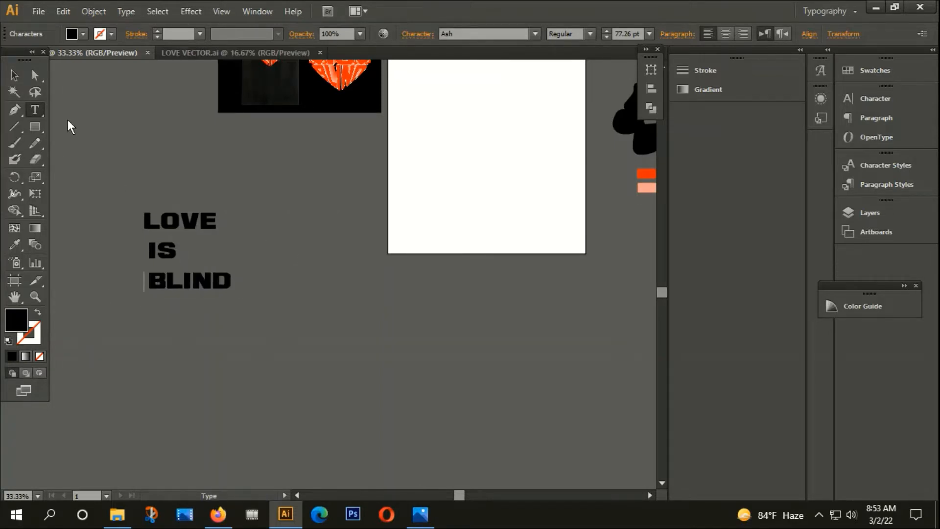
Move the word IS rightwards so it sits centred between LOVE and BLIND.
left_click(14, 76)
left_click(72, 135)
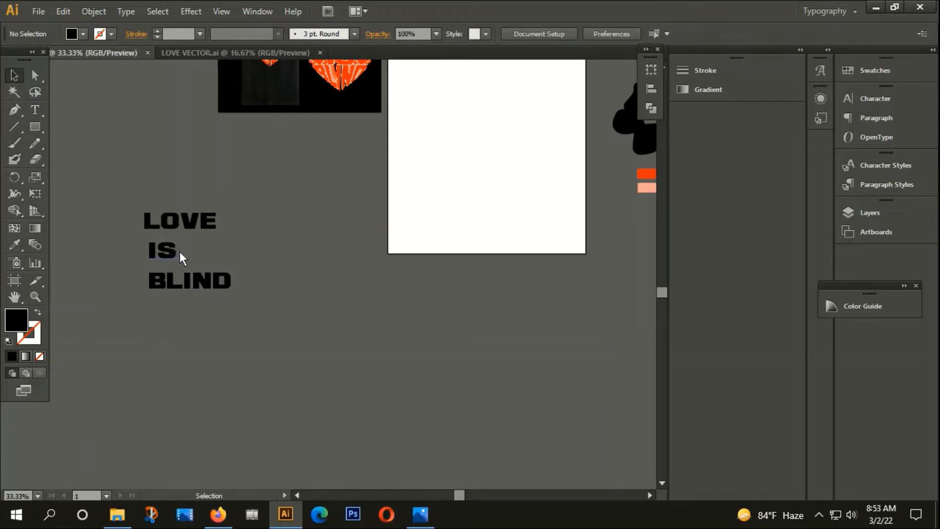
left_click_drag(180, 251, 204, 252)
left_click(262, 239)
Convert the three stacked words LOVE, IS and BLIND to outlines.
left_click_drag(143, 179, 208, 285)
right_click(197, 215)
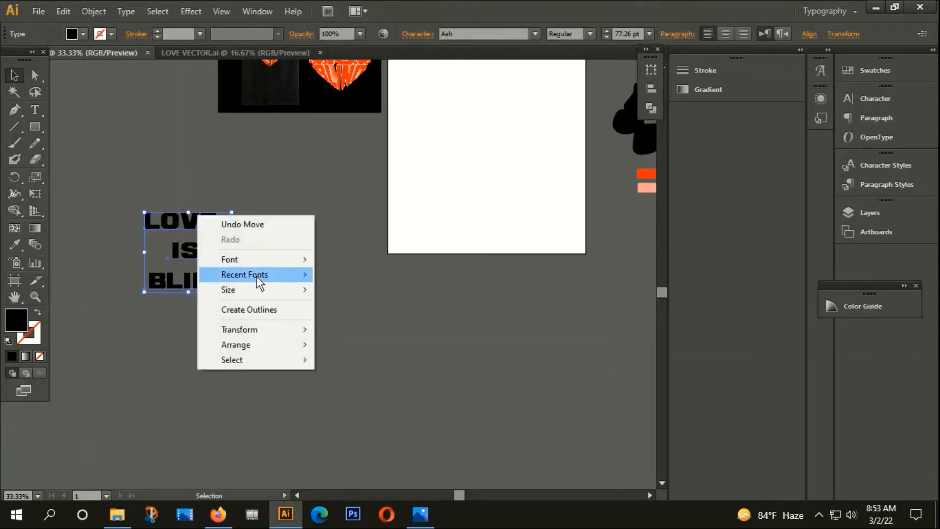
left_click(254, 307)
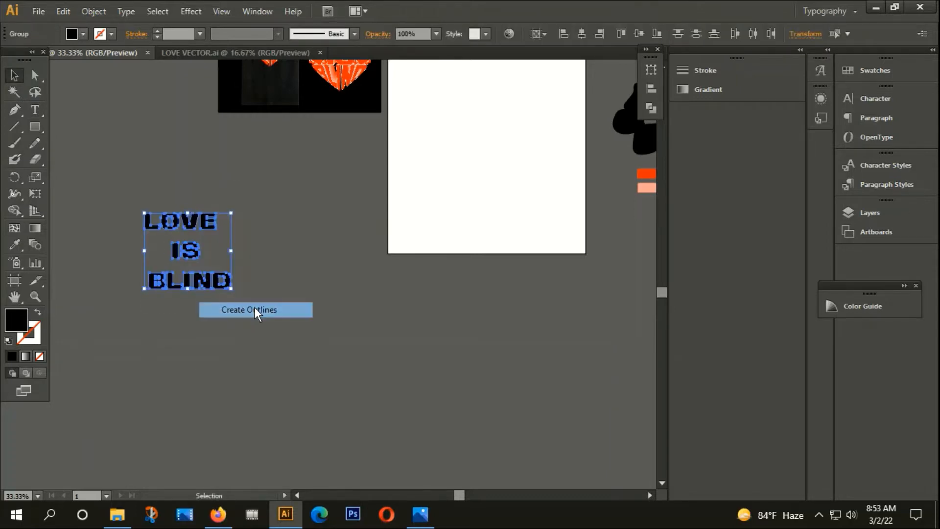
Enlarge the outlined words LOVE, IS and BLIND together on the pasteboard beside the artboard.
left_click(229, 289, "shift")
left_click_drag(126, 181, 303, 335)
scroll(250, 258, "down", 1)
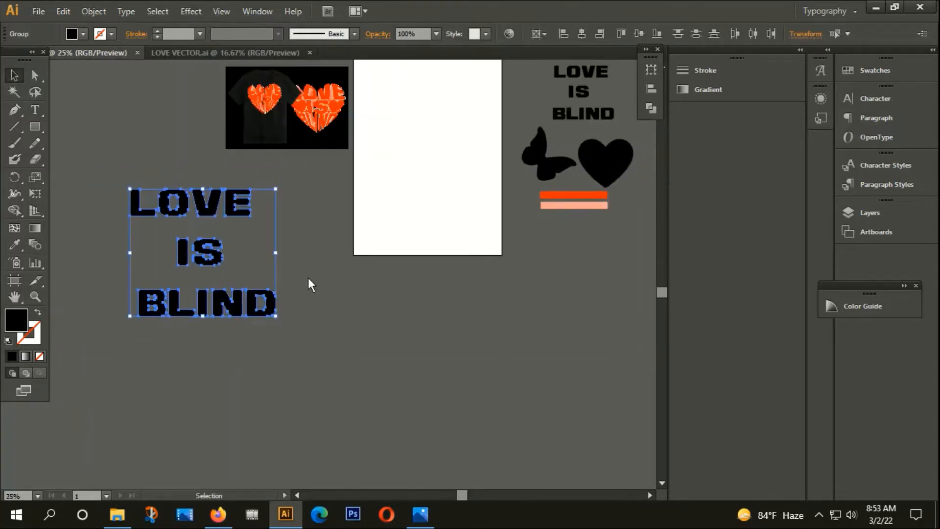
left_click(310, 277)
Draw a black rectangle covering the whole artboard, then send it to the back and lock it.
left_click_drag(406, 272, 361, 317)
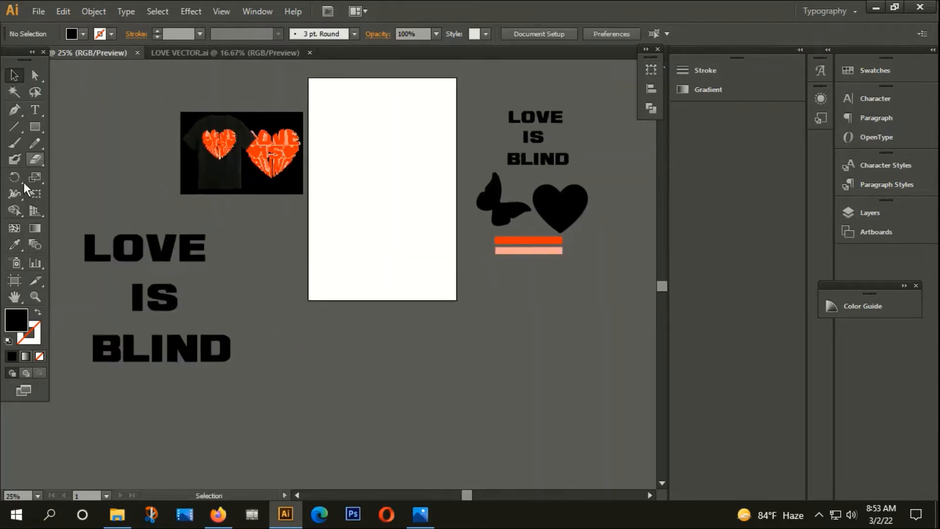
left_click(31, 126)
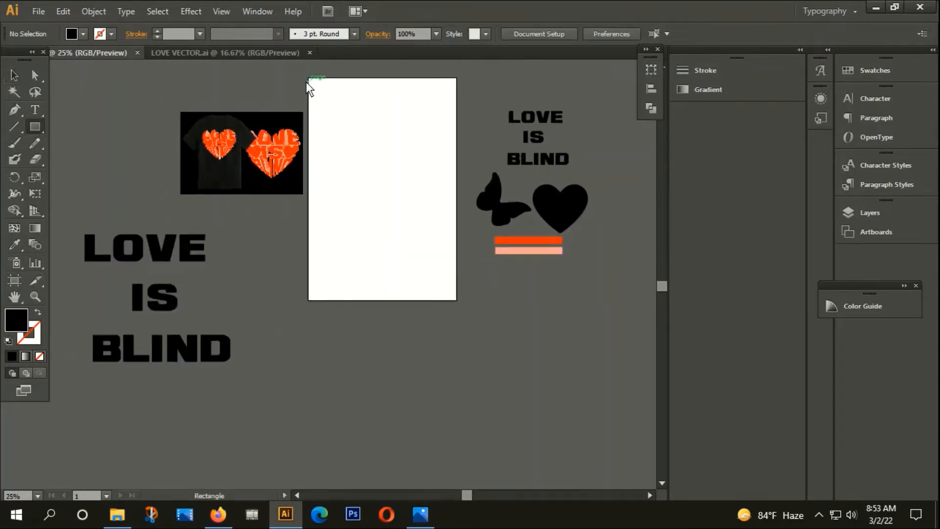
left_click_drag(307, 78, 458, 300)
right_click(389, 153)
mouse_move(462, 353)
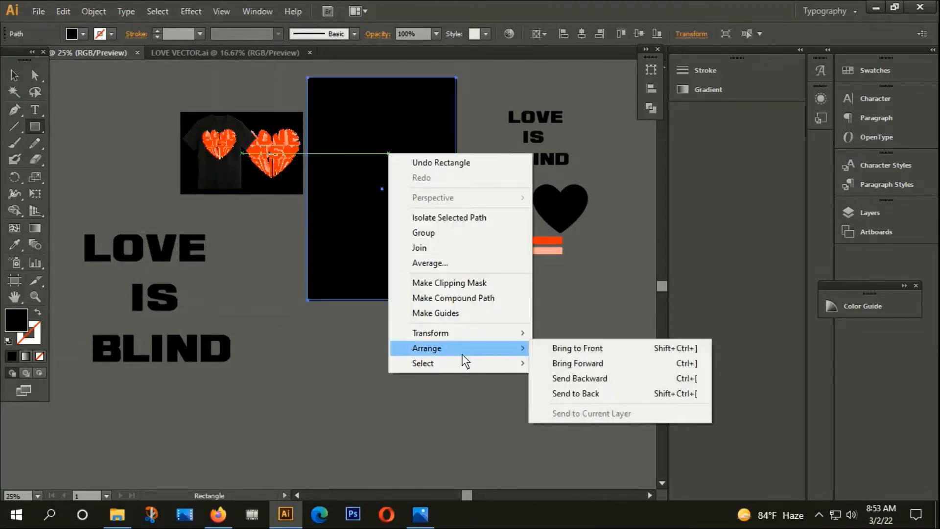
left_click(582, 392)
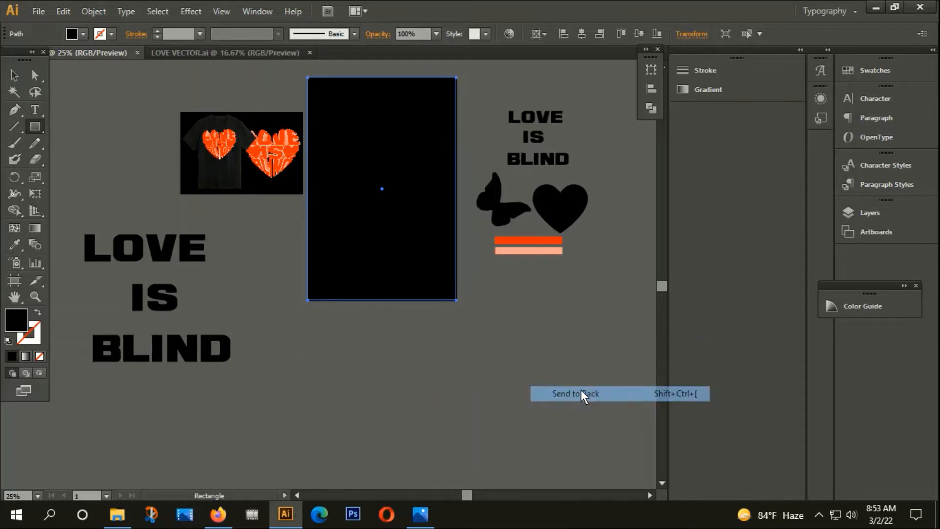
key("v")
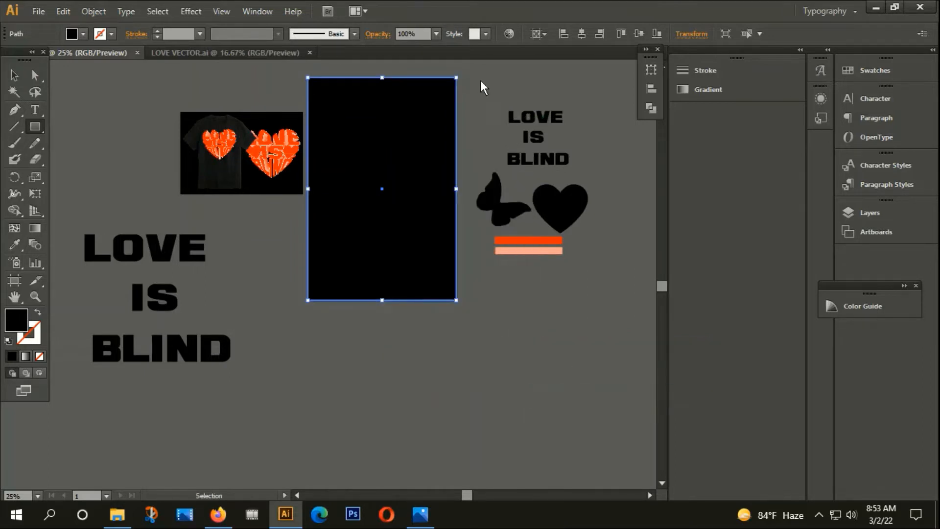
left_click(480, 81, "ctrl")
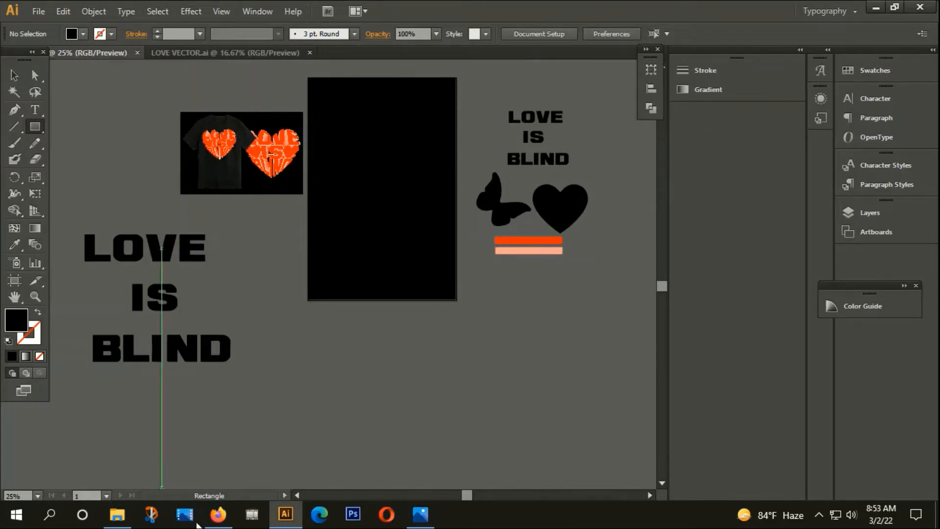
Switch to Firefox and search Google for LOVE VECTOR.
left_click(219, 518)
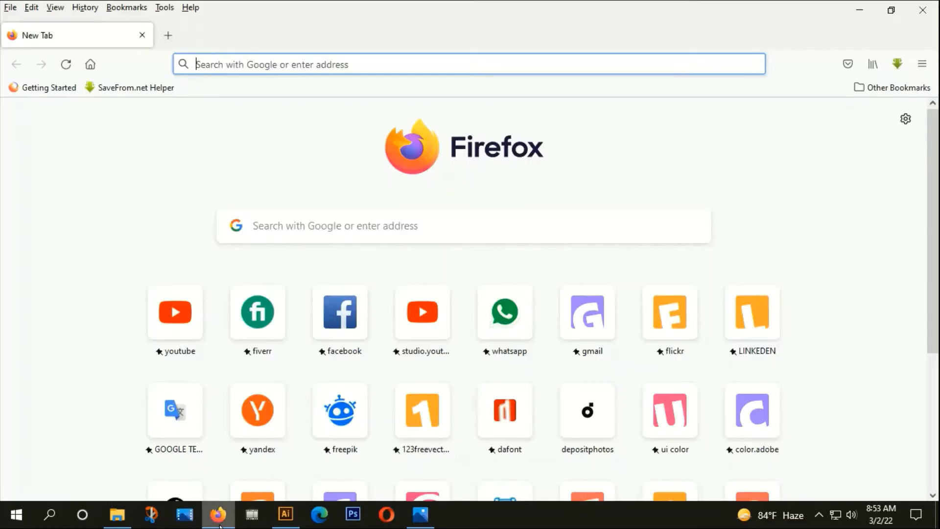
left_click(258, 64)
type("LO")
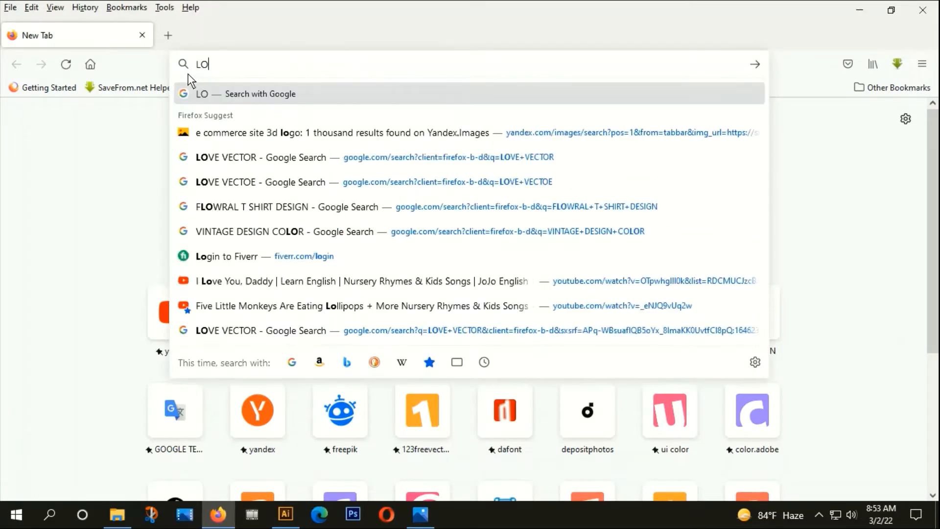
type("VE")
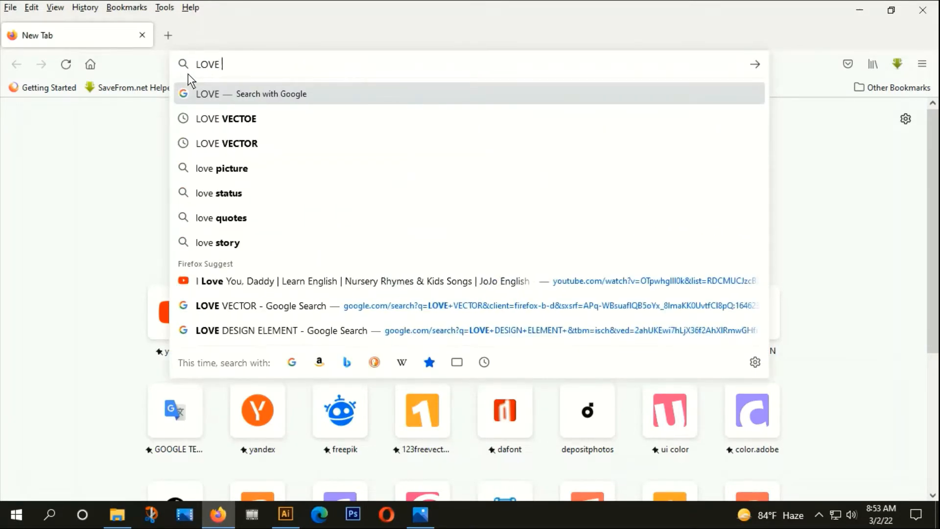
type(" VECTO")
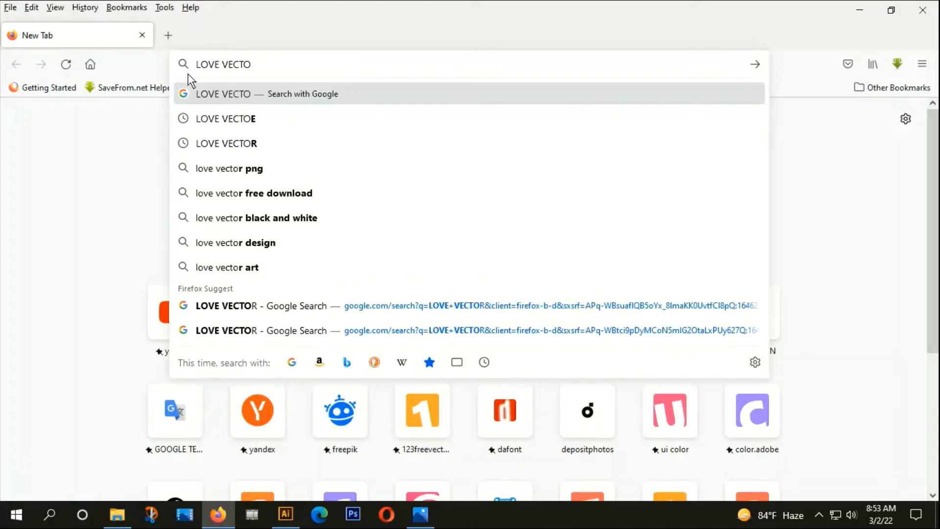
type("R")
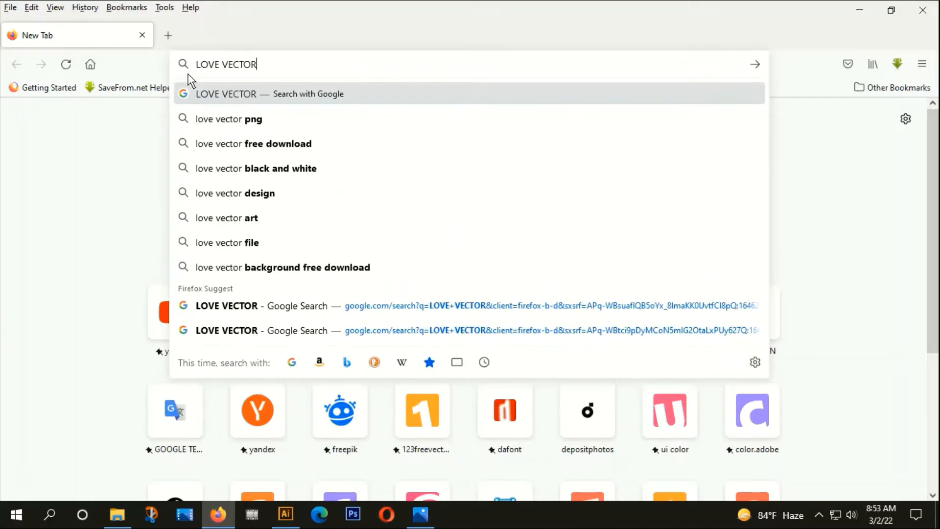
key("Return")
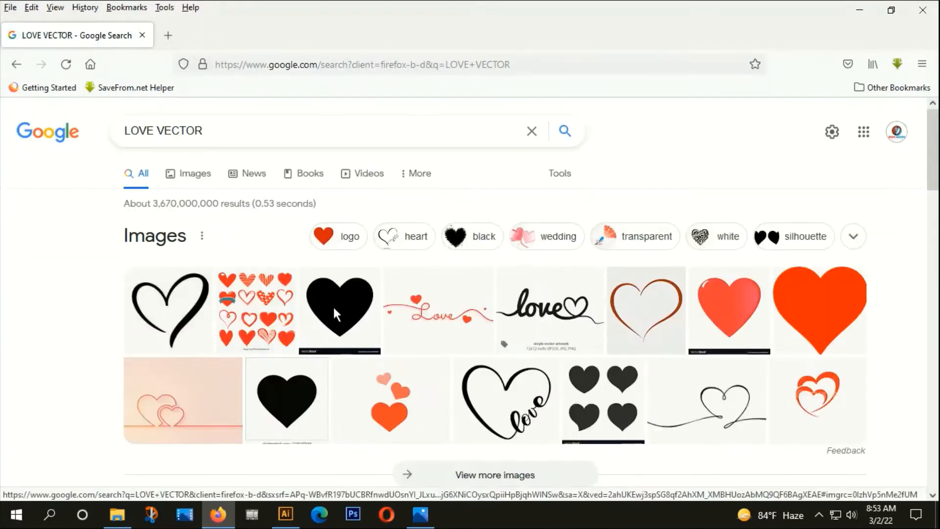
Copy the VectorStock simple black heart image from the results and return to Illustrator.
left_click(334, 309)
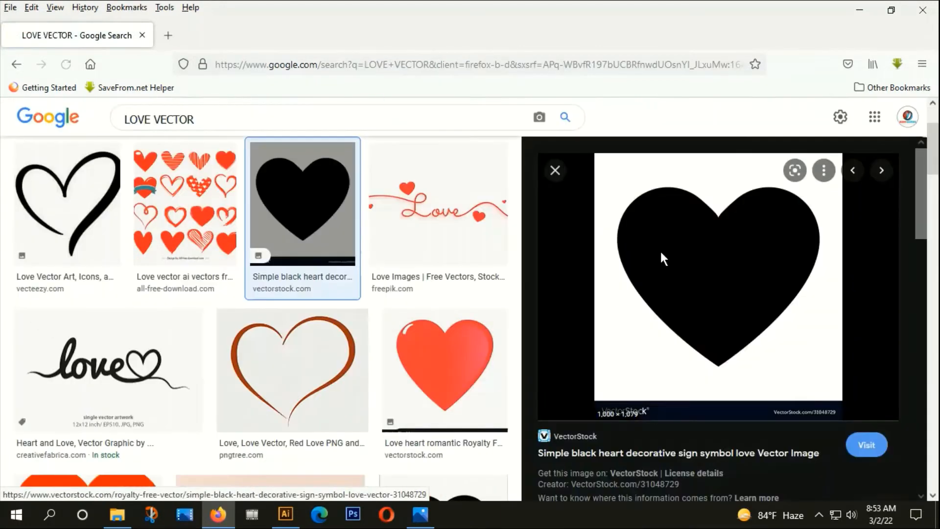
right_click(658, 250)
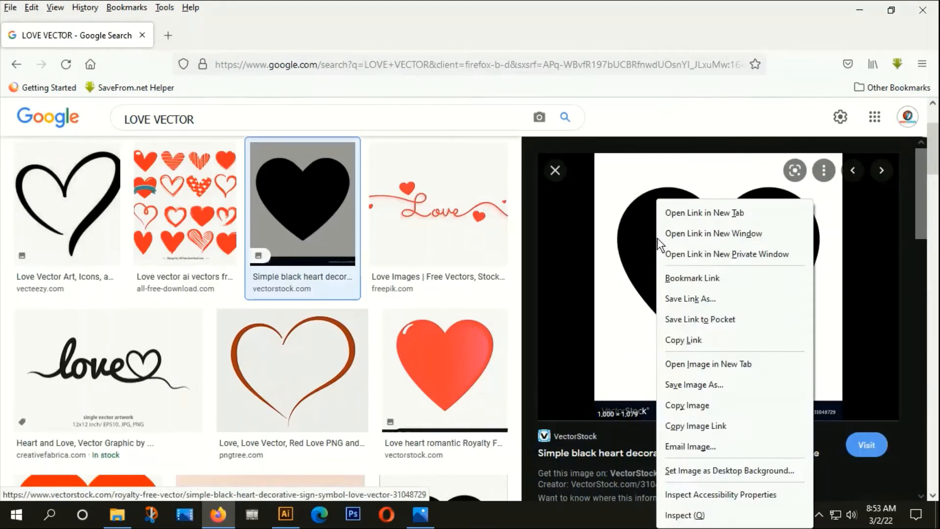
left_click(691, 408)
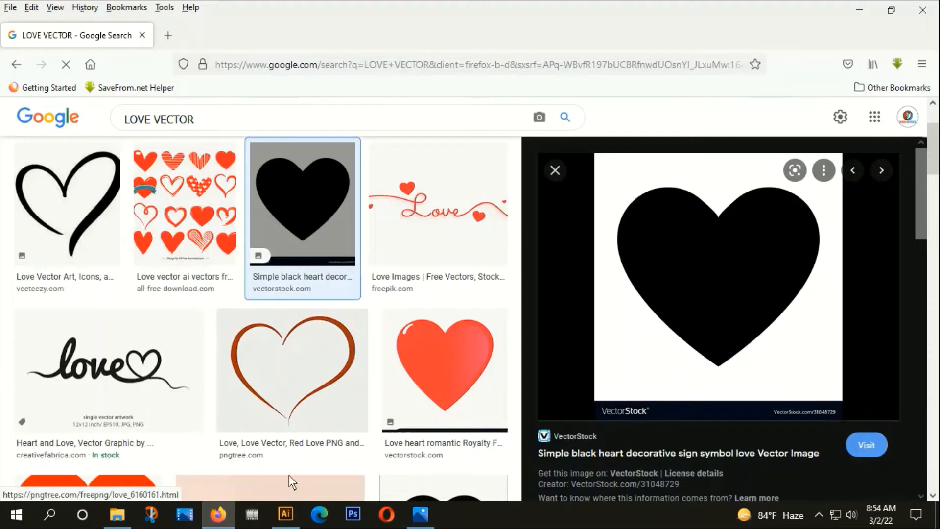
scroll(197, 257, "down", 8)
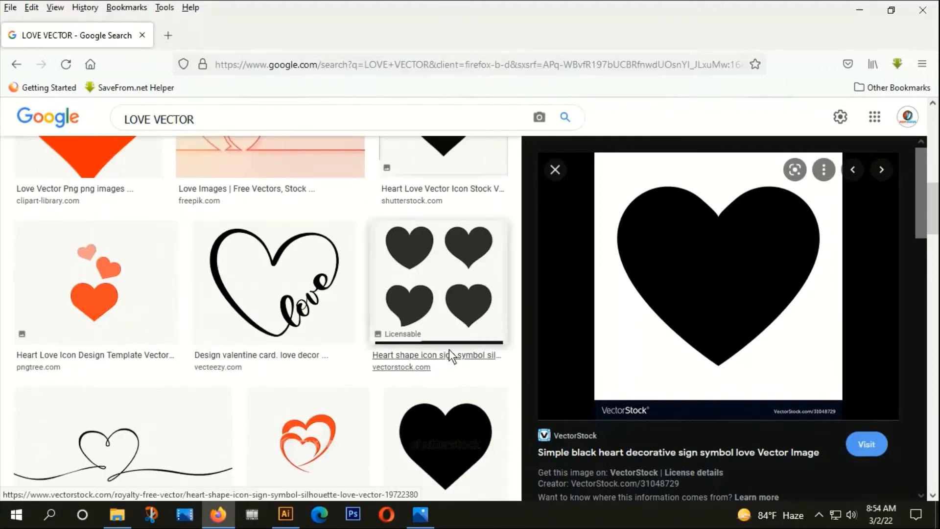
left_click(285, 514)
right_click(312, 345)
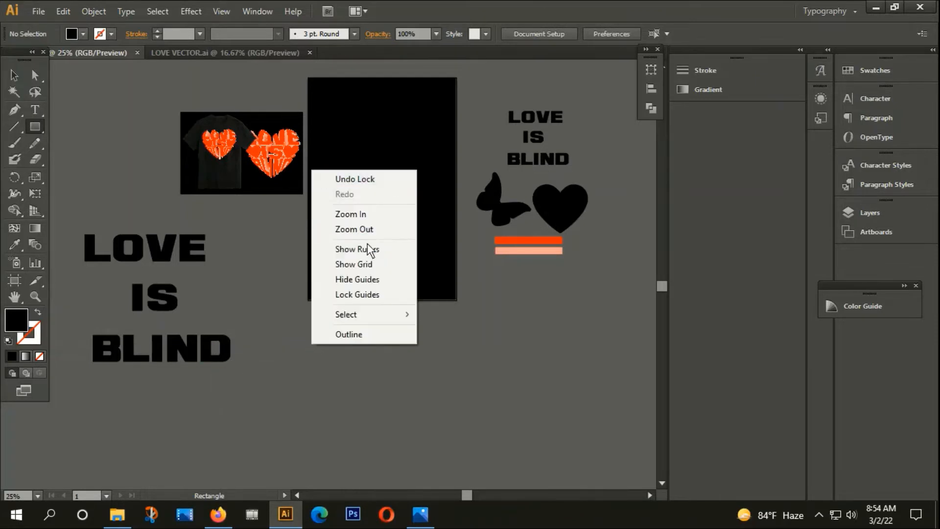
left_click(299, 373)
left_click(302, 372)
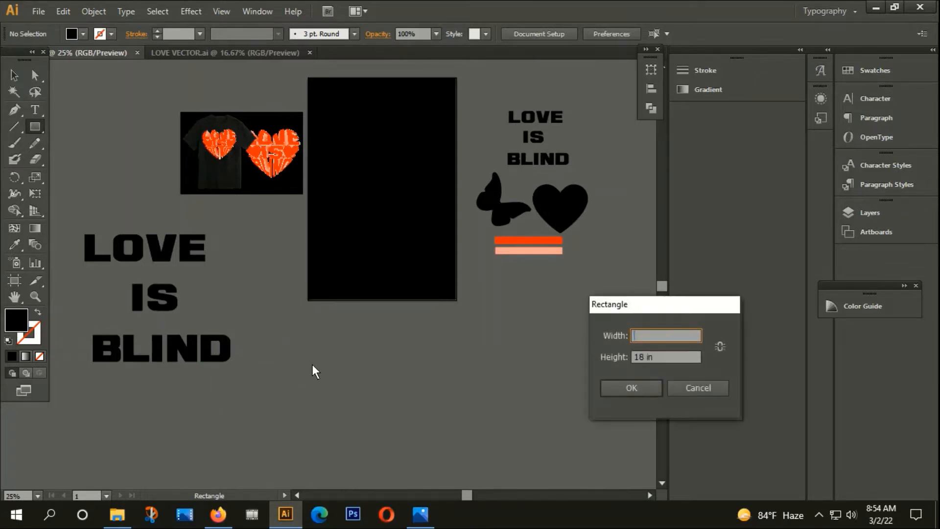
left_click(689, 387)
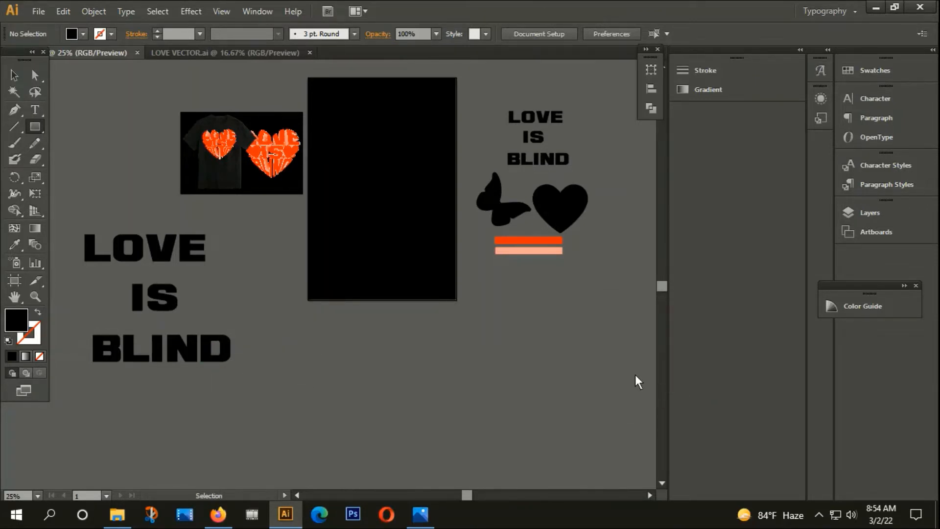
Paste the copied heart image and move it directly below the artboard.
key("ctrl+v")
left_click(14, 75)
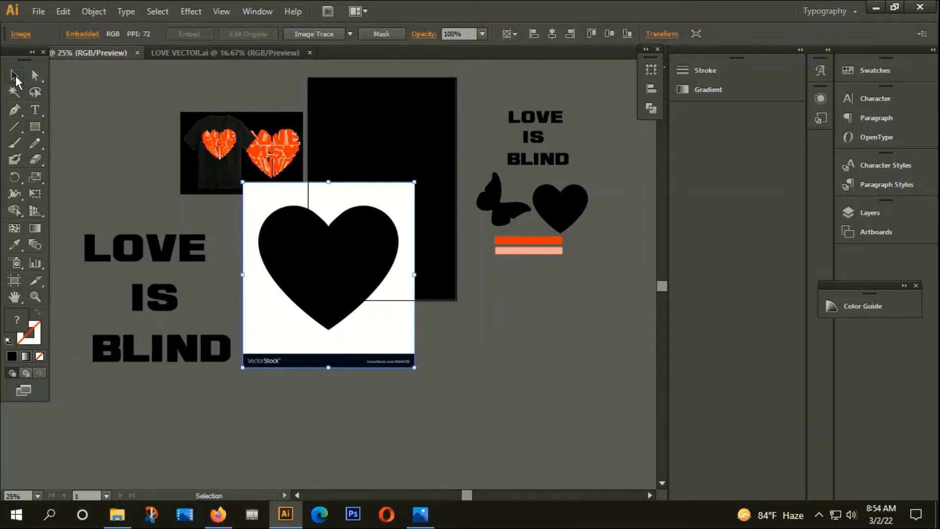
left_click_drag(379, 293, 413, 415)
scroll(496, 369, "down", 1)
scroll(497, 369, "right", 1)
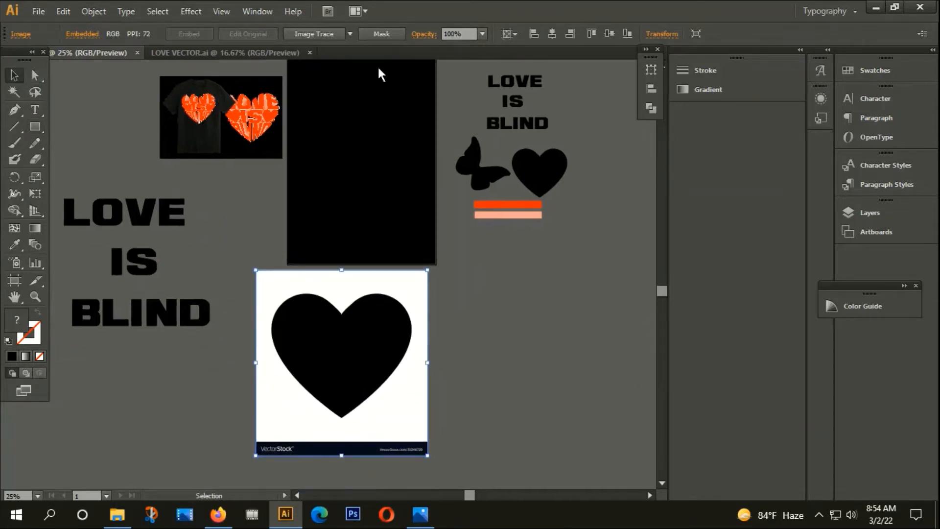
Image-trace the pasted heart image with the default preset, expand the tracing and ungroup it.
left_click(330, 33)
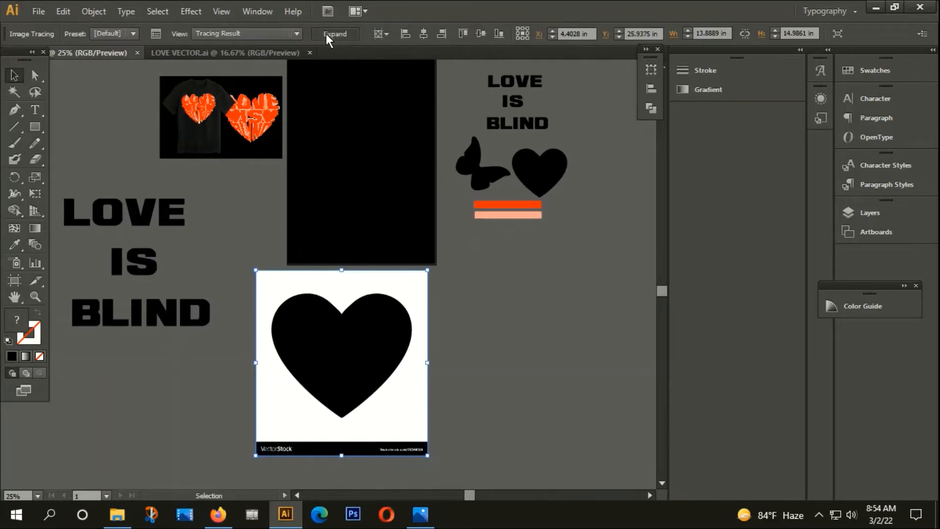
left_click(326, 34)
right_click(383, 347)
left_click(470, 430)
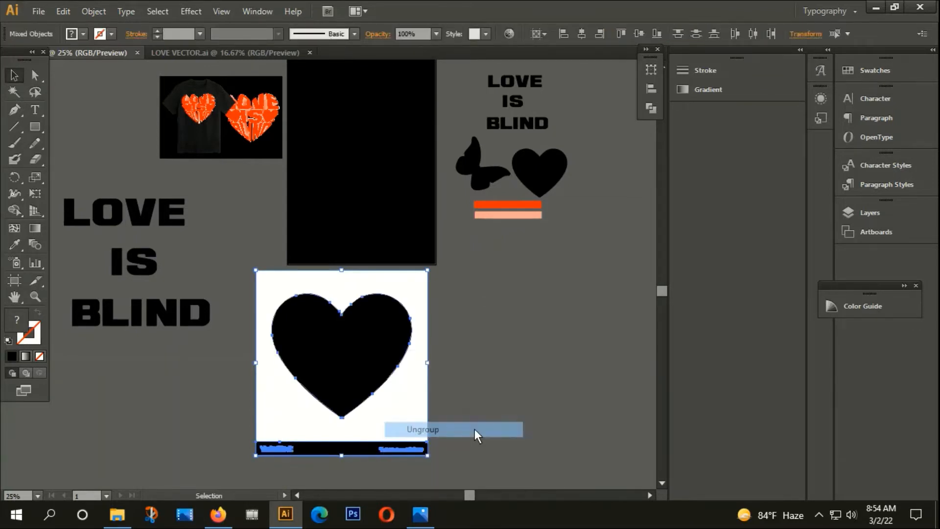
Delete the white background and the VectorStock caption strip, keeping only the black heart.
left_click(246, 489)
left_click_drag(275, 469, 441, 430)
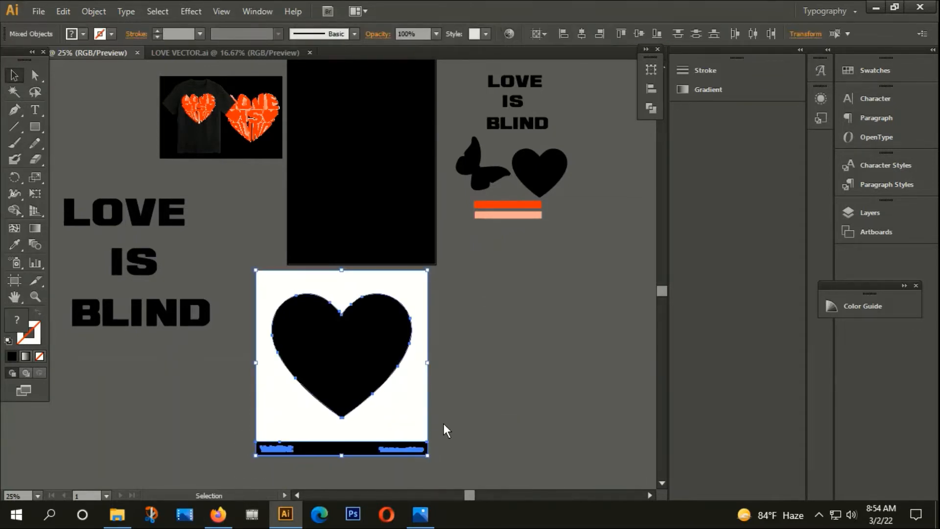
key("Delete")
Fill the traced heart with light grey.
left_click(357, 316)
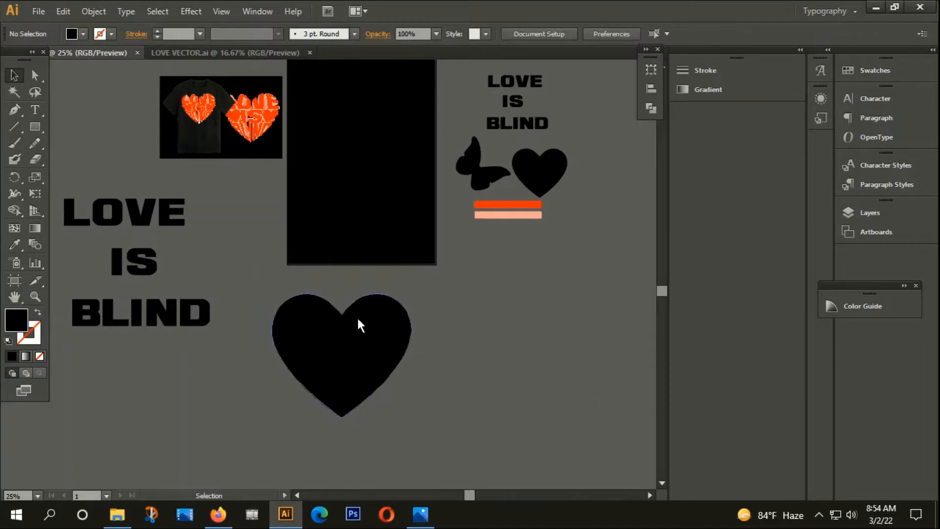
double_click(13, 324)
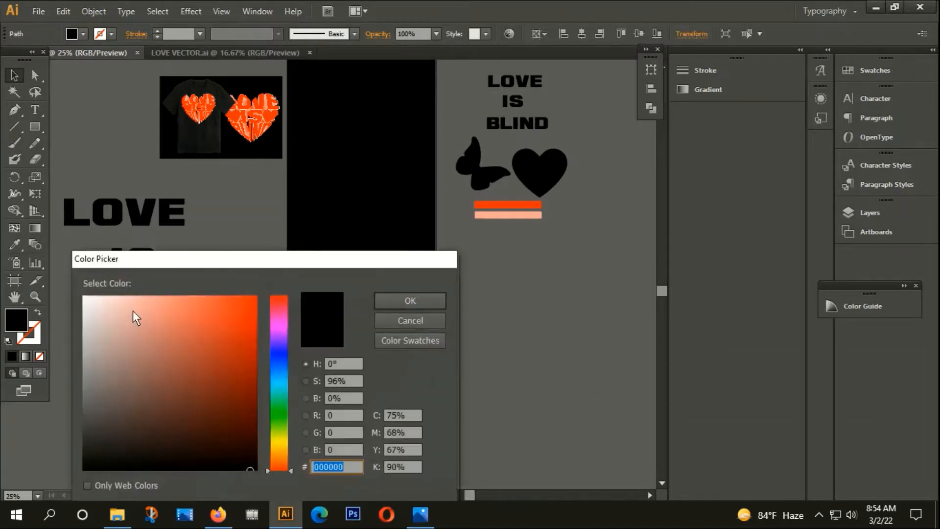
left_click(158, 308)
left_click(402, 300)
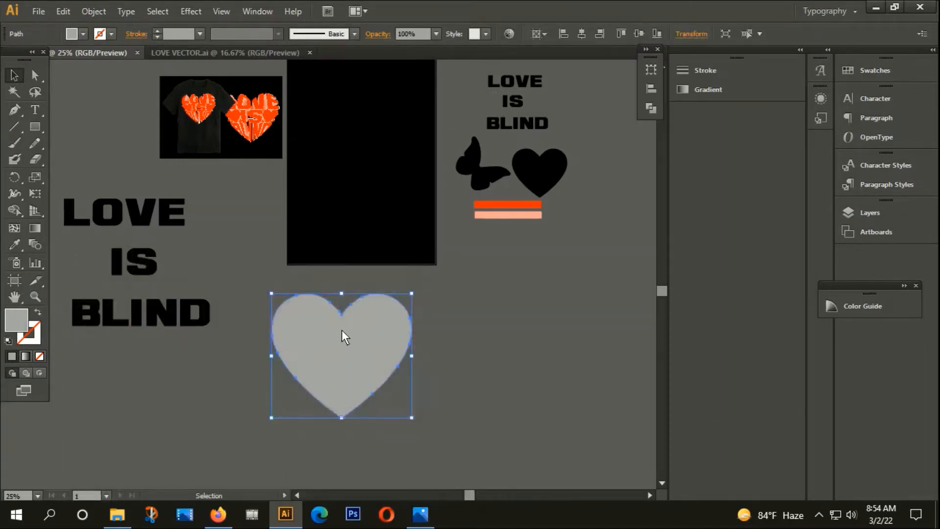
Move the heart onto the black artboard background and fill it with the red colour E01E1E.
left_click_drag(337, 353, 369, 164)
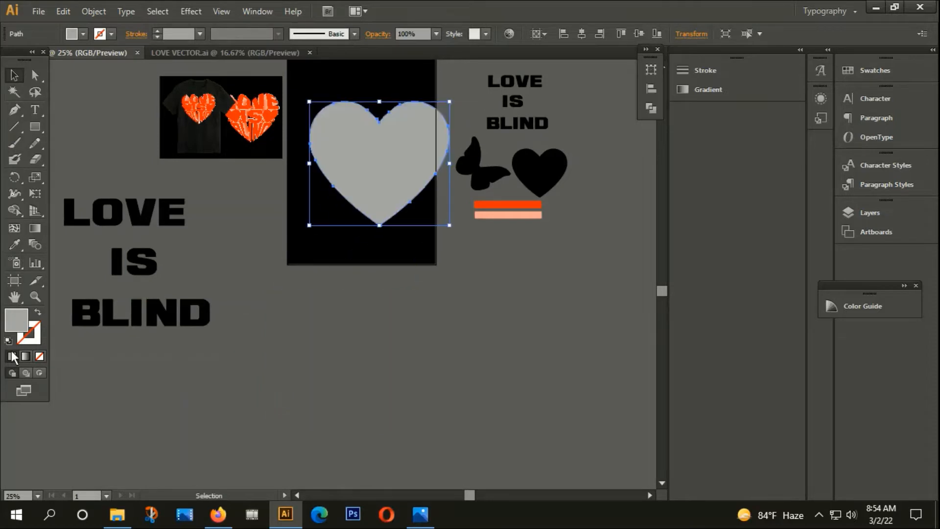
left_click(37, 312)
double_click(18, 325)
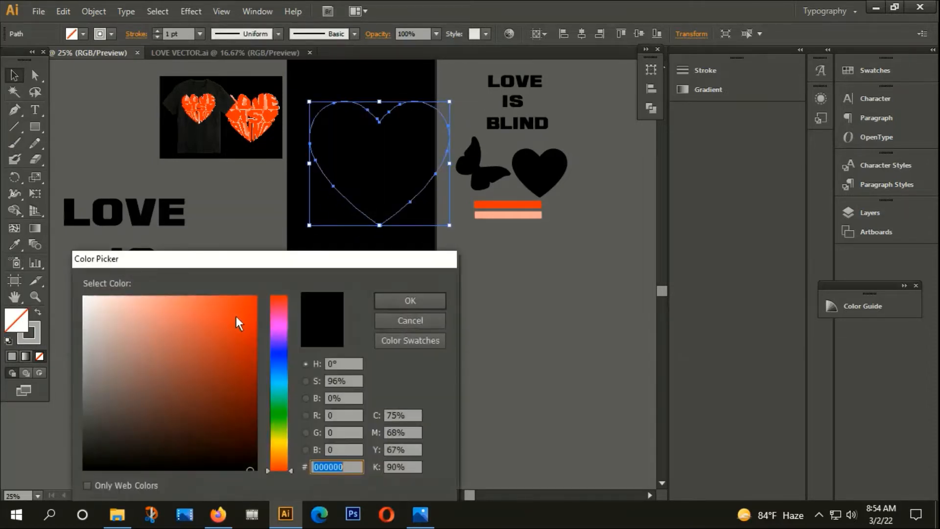
left_click(235, 316)
left_click(394, 300)
Shift the heart slightly up and inwards on the black background and remove its outline stroke.
left_click_drag(410, 143, 398, 122)
key("ctrl+equal")
key("ctrl+equal")
left_click(38, 338)
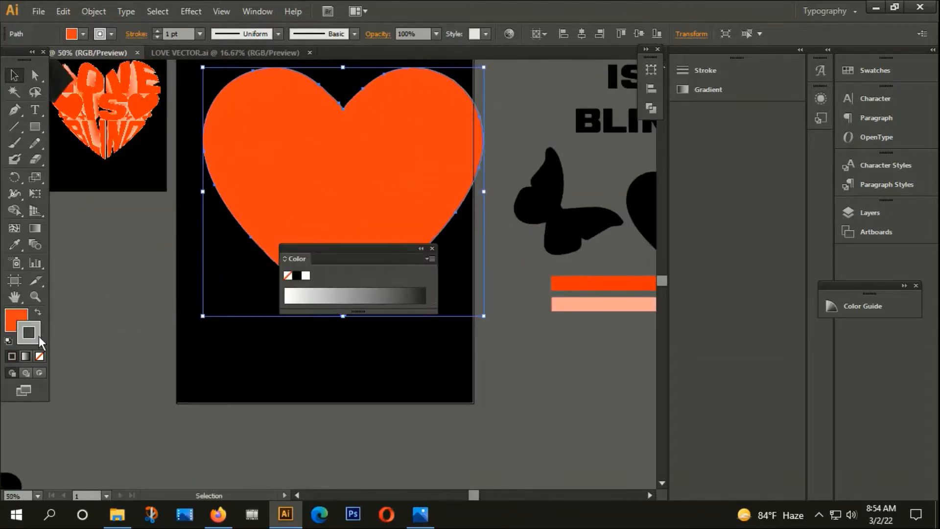
left_click(39, 356)
left_click(19, 317)
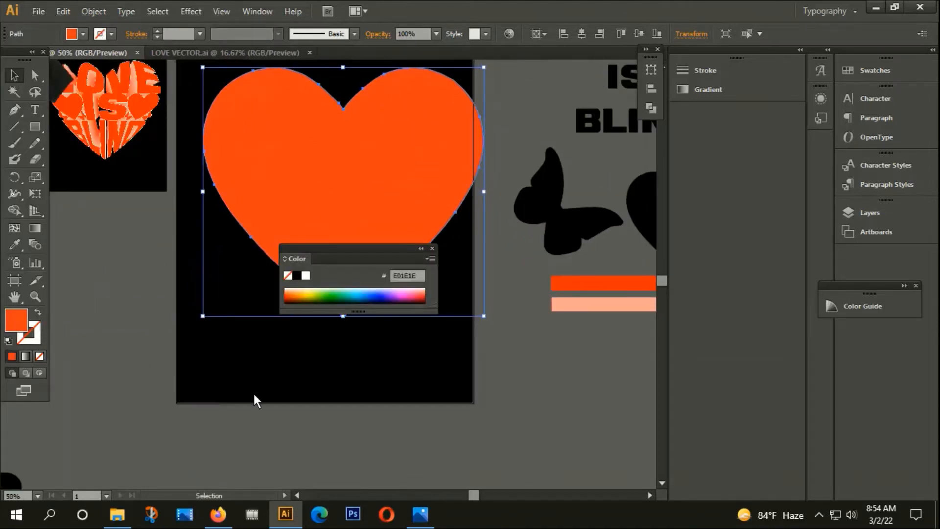
Centre the red heart horizontally in the upper half of the black background and deselect it.
left_click_drag(328, 157, 317, 149)
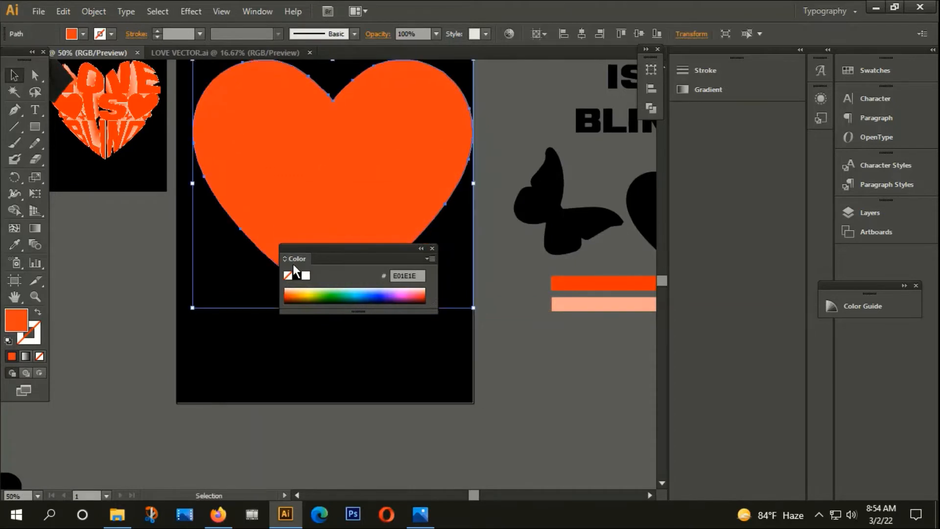
left_click(432, 248)
key("ctrl+minus")
left_click_drag(271, 286, 281, 279)
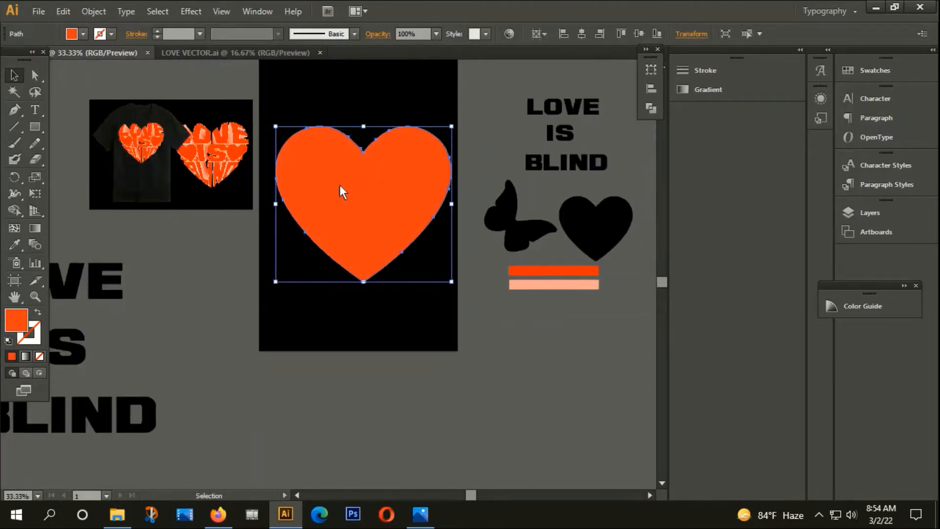
left_click_drag(340, 185, 330, 147)
left_click(348, 292)
left_click_drag(348, 293, 377, 328)
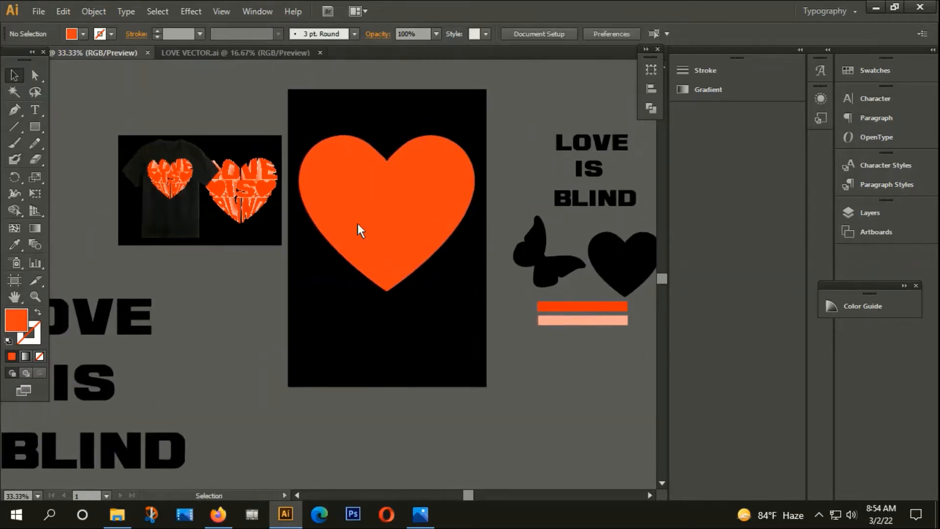
Draw a horizontal line wider than the red heart and set its stroke to dark red 680909.
left_click(17, 126)
left_click_drag(298, 291, 455, 293)
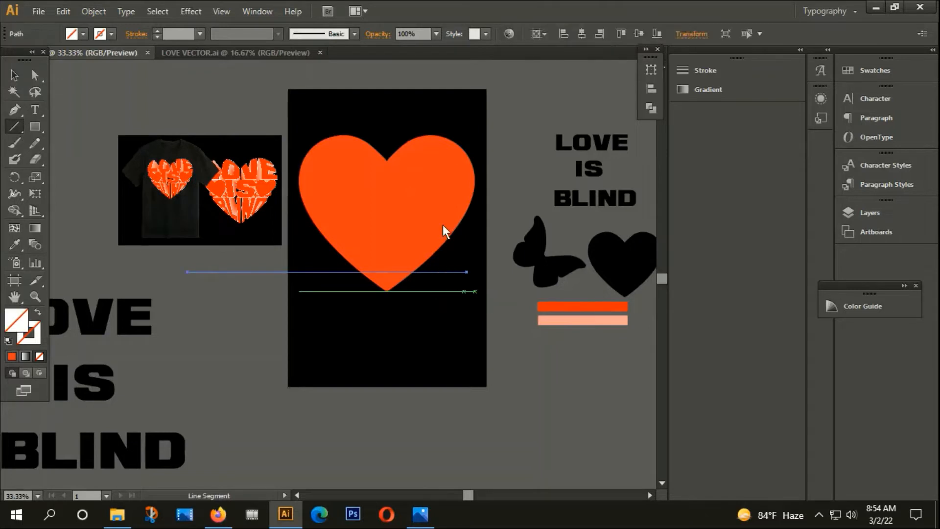
double_click(39, 339)
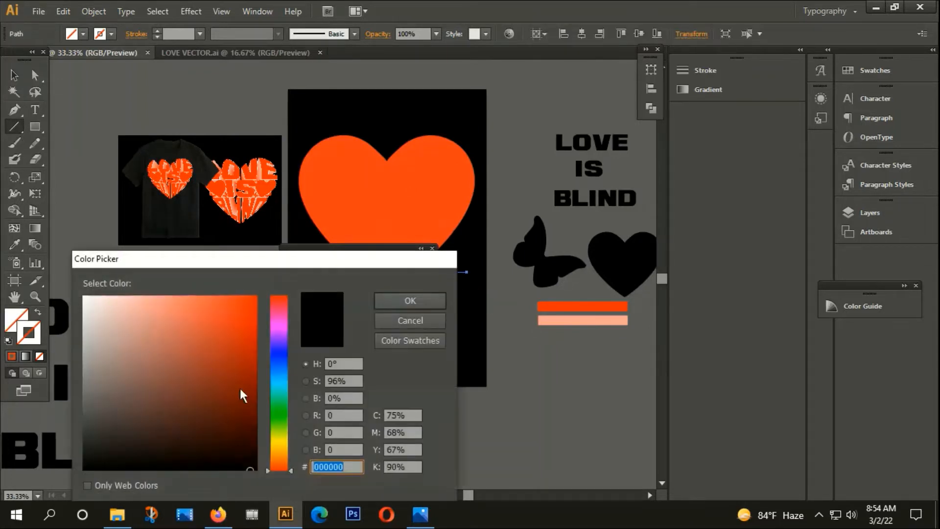
left_click(243, 399)
left_click(407, 301)
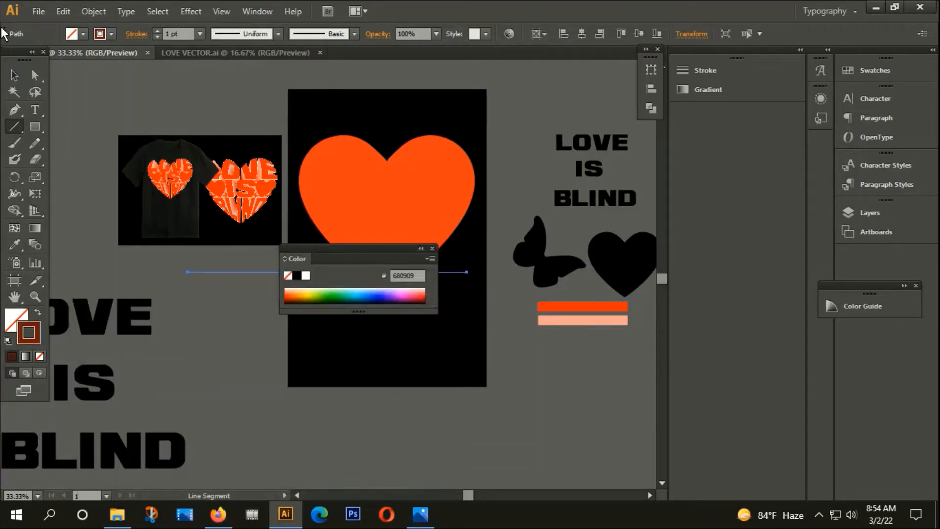
key("v")
left_click(253, 348)
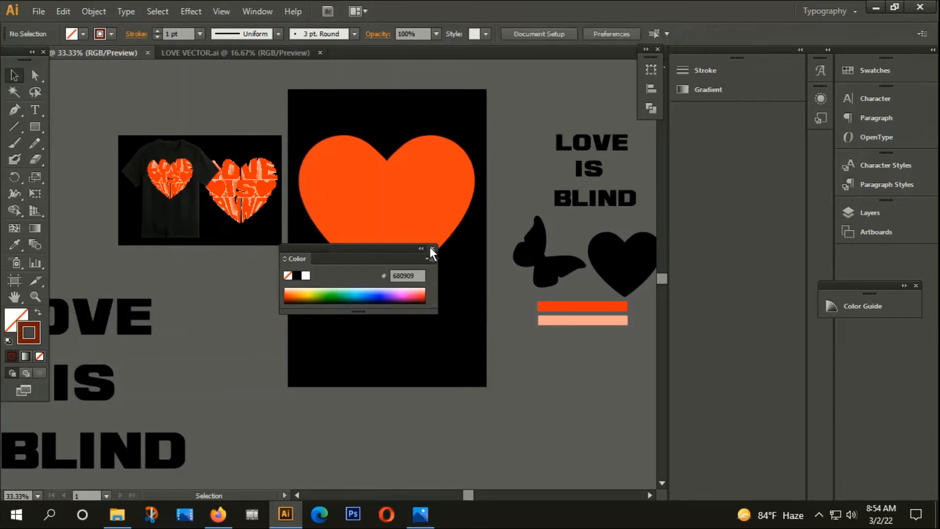
left_click(431, 249)
Place the line across the upper part of the heart and duplicate it lower down across the heart.
left_click_drag(464, 164, 481, 181)
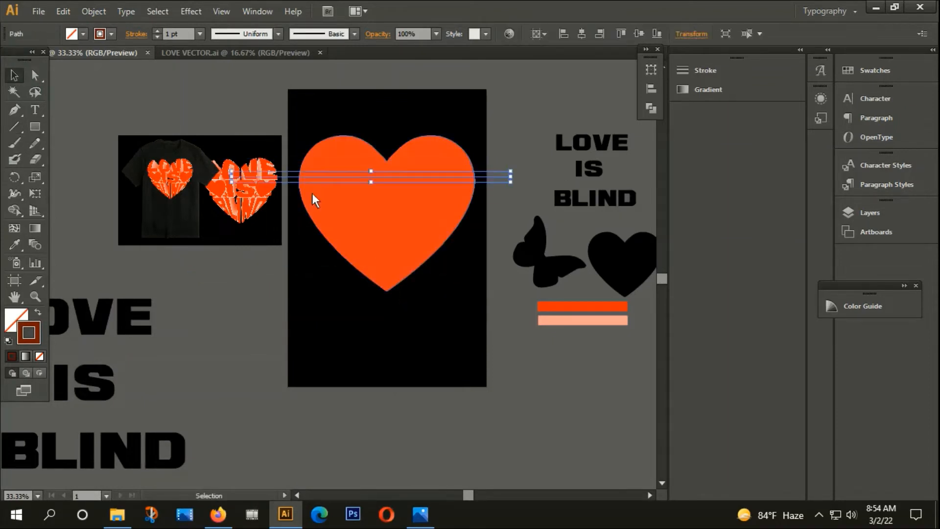
left_click_drag(184, 209, 92, 152)
scroll(408, 172, "up", 1)
scroll(408, 172, "up", 2)
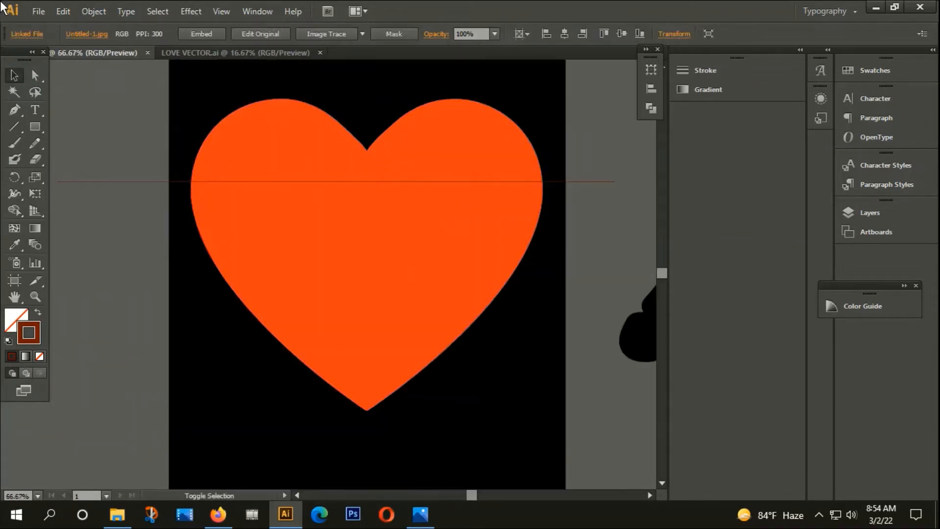
scroll(279, 165, "down", 3)
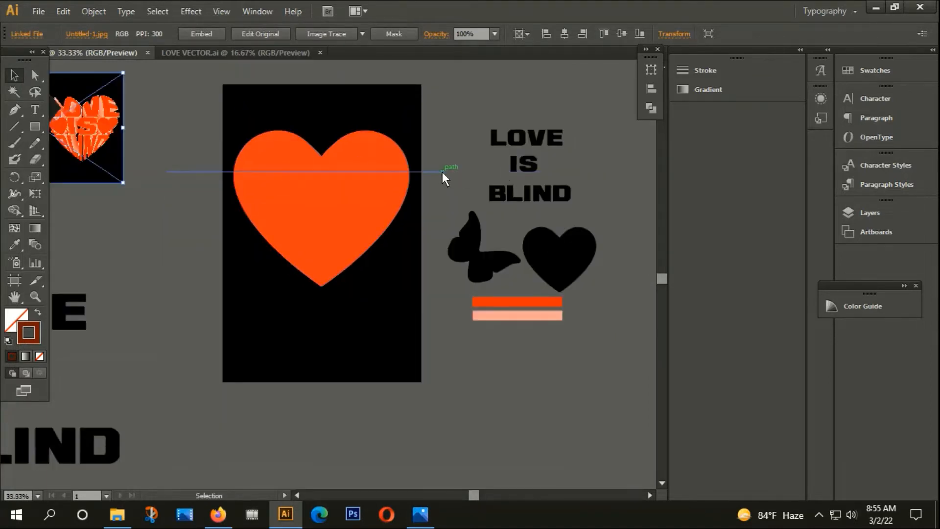
left_click_drag(442, 172, 441, 222)
left_click(379, 274)
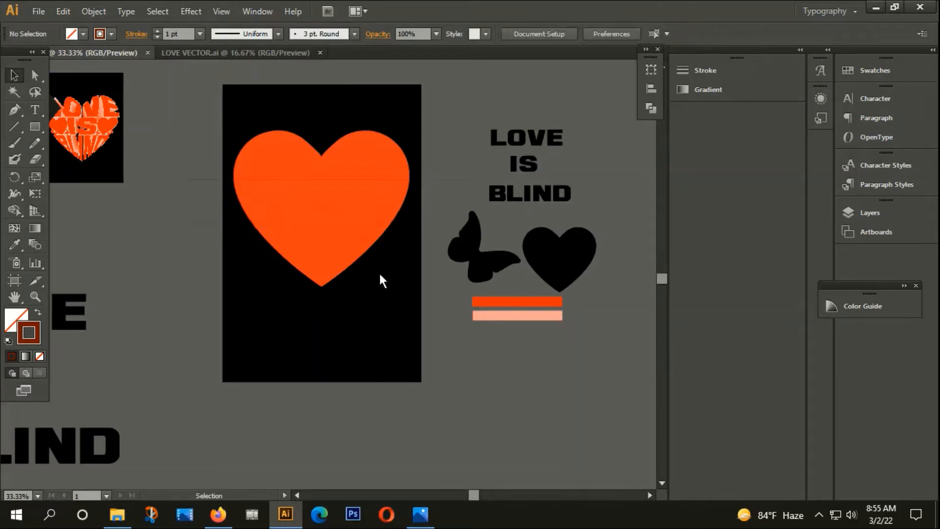
Select both horizontal lines crossing the heart and combine them into one compound path.
scroll(294, 125, "down", 1)
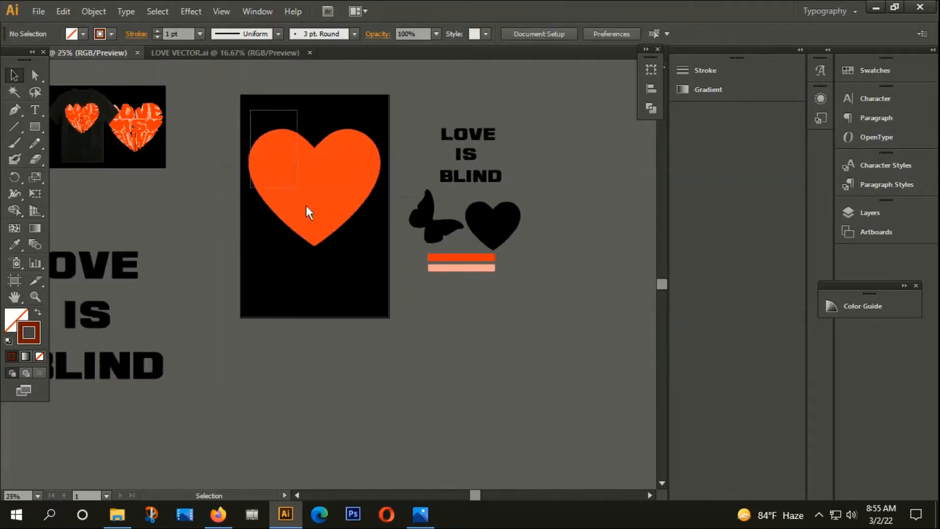
left_click(322, 235)
left_click(296, 272)
left_click_drag(218, 215, 226, 230)
key("a")
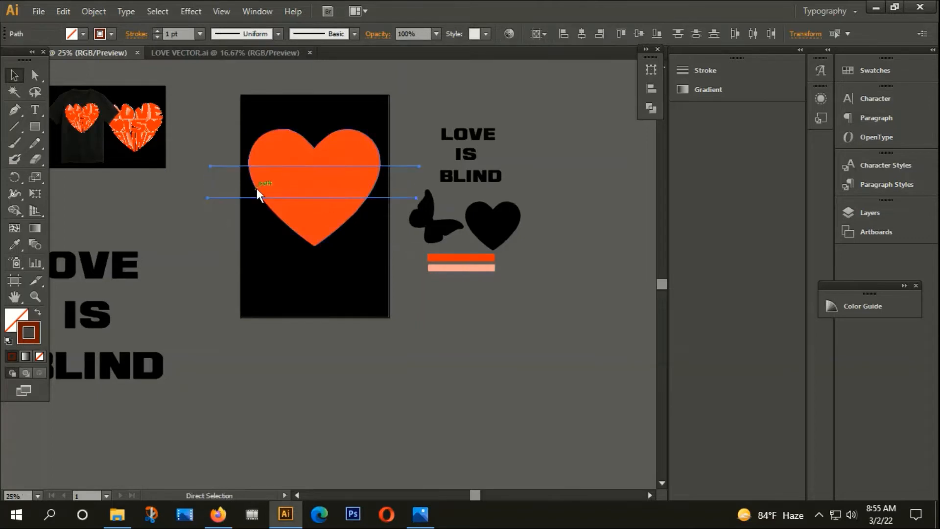
key("v")
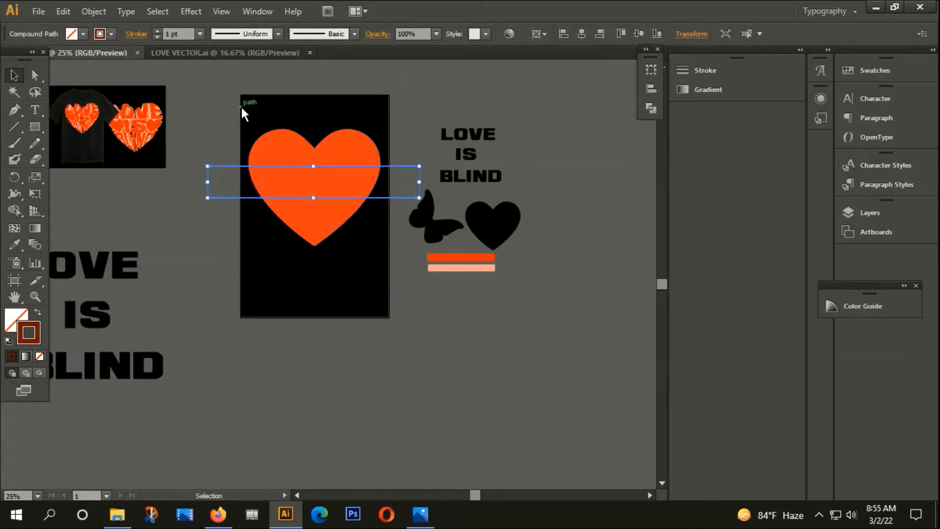
Divide the heart along the two lines with the Pathfinder Divide operation and ungroup the resulting pieces.
left_click(223, 112)
left_click_drag(221, 114, 288, 230)
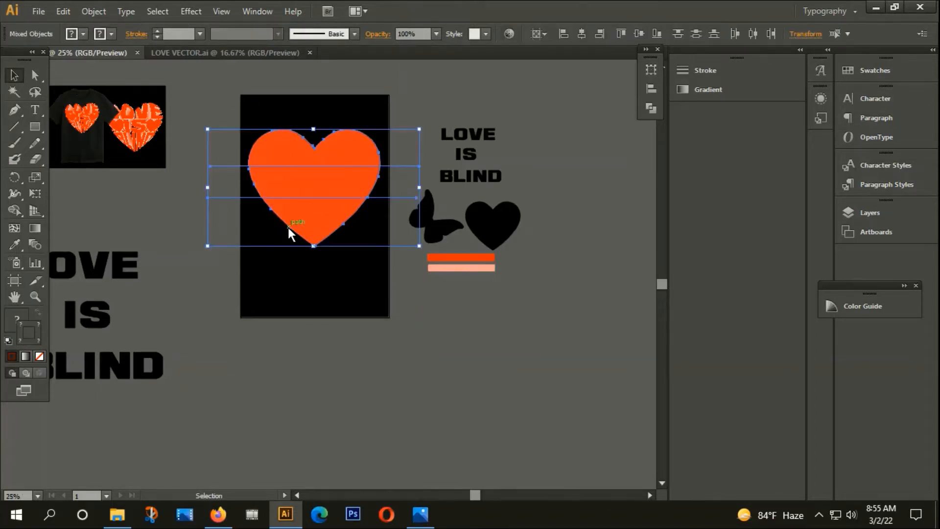
key("ctrl+shift+F9")
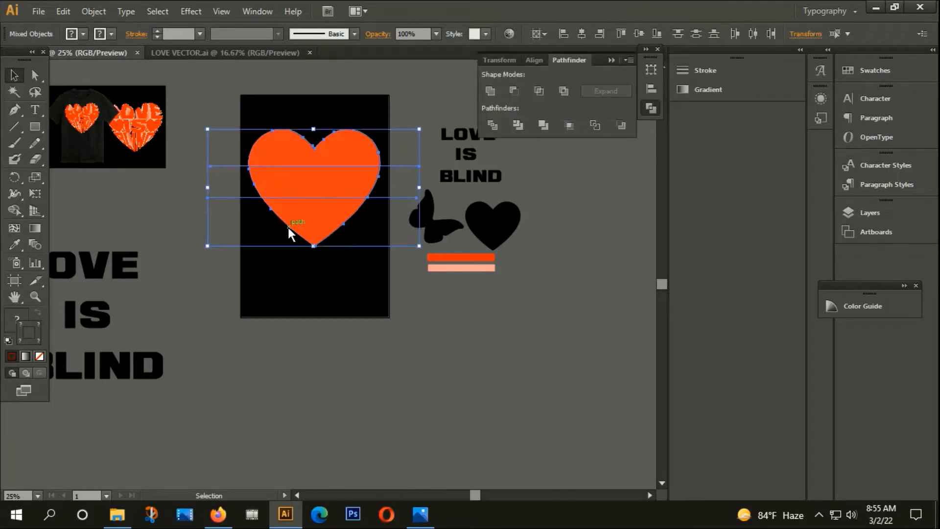
left_click(492, 124)
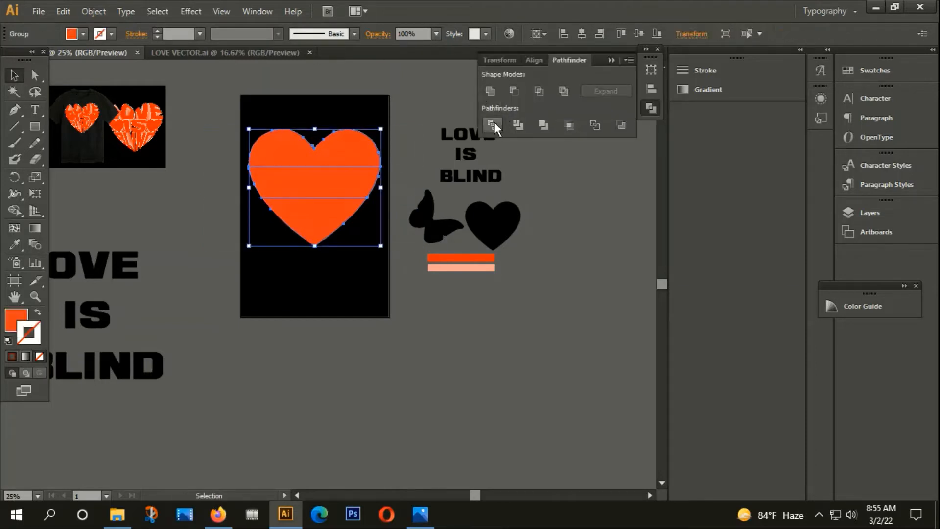
right_click(296, 150)
left_click(340, 228)
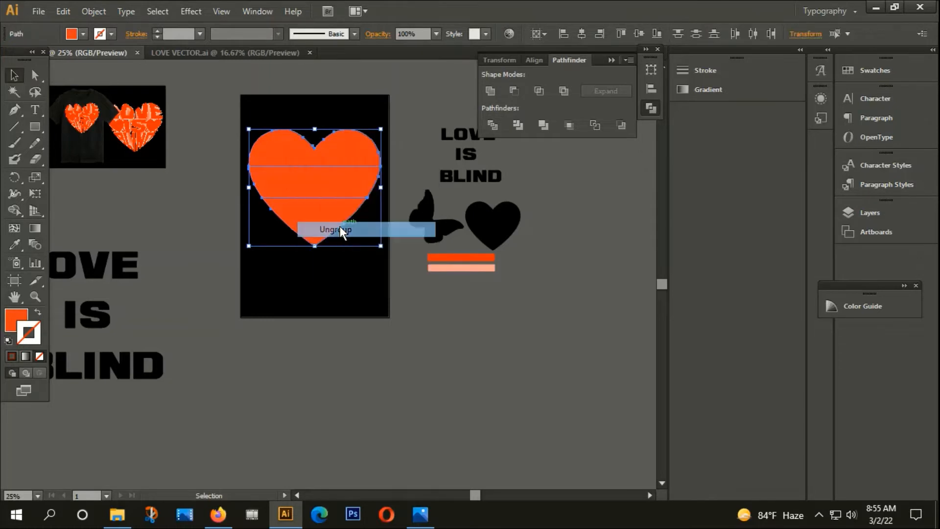
Copy the divided red heart to the empty area beyond the small LOVE IS BLIND reference words.
scroll(340, 226, "down", 2)
left_click_drag(327, 218, 521, 218)
left_click(580, 364)
scroll(283, 253, "up", 1)
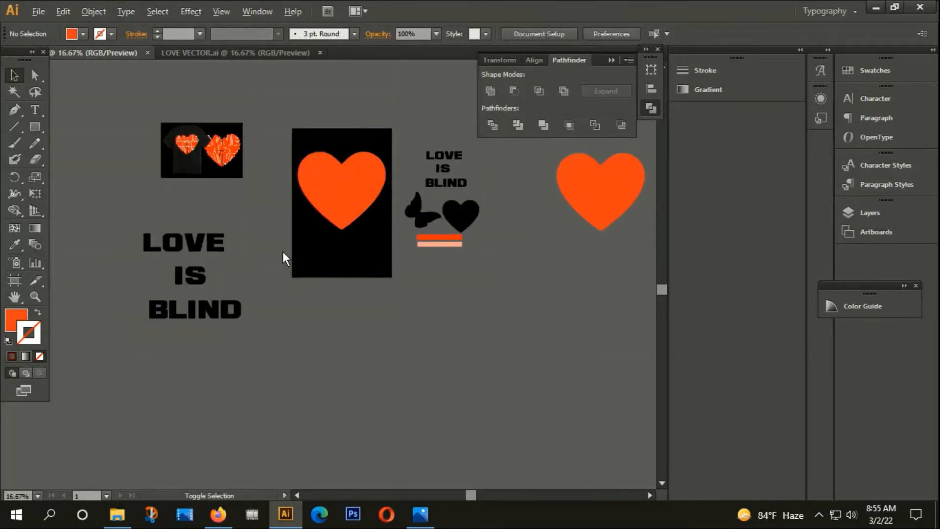
Copy the small black heart beside the large word IS and scale it down to the letter height, just after the S.
left_click(458, 214)
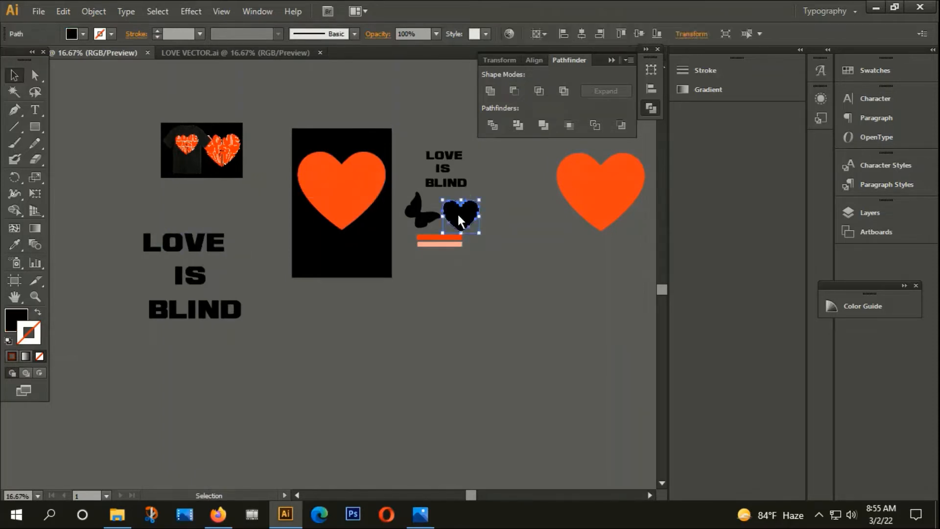
left_click_drag(460, 214, 229, 275)
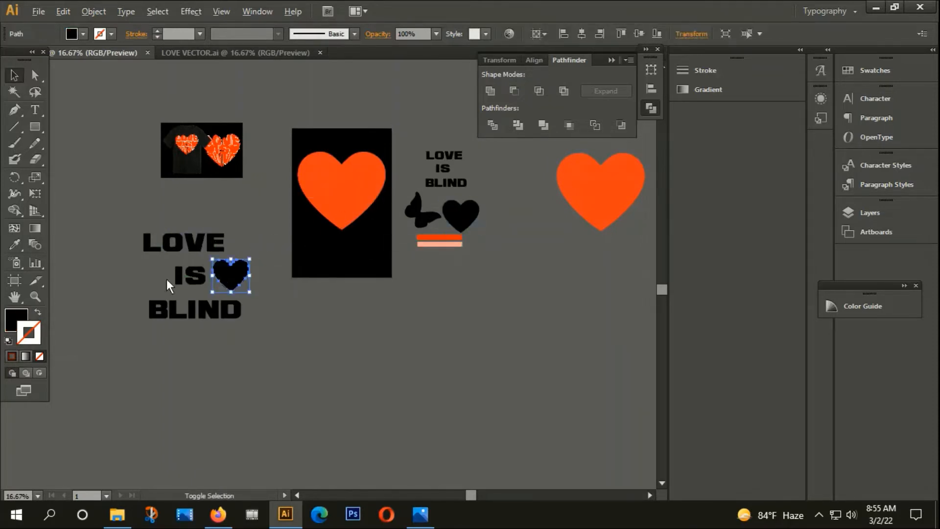
scroll(165, 279, "up", 5)
scroll(391, 249, "down", 2)
left_click_drag(471, 269, 414, 270)
left_click_drag(495, 207, 467, 226)
left_click(490, 240)
Show the rulers and add horizontal guides above and below the word IS, plus a vertical guide left of the words.
key("ctrl+r")
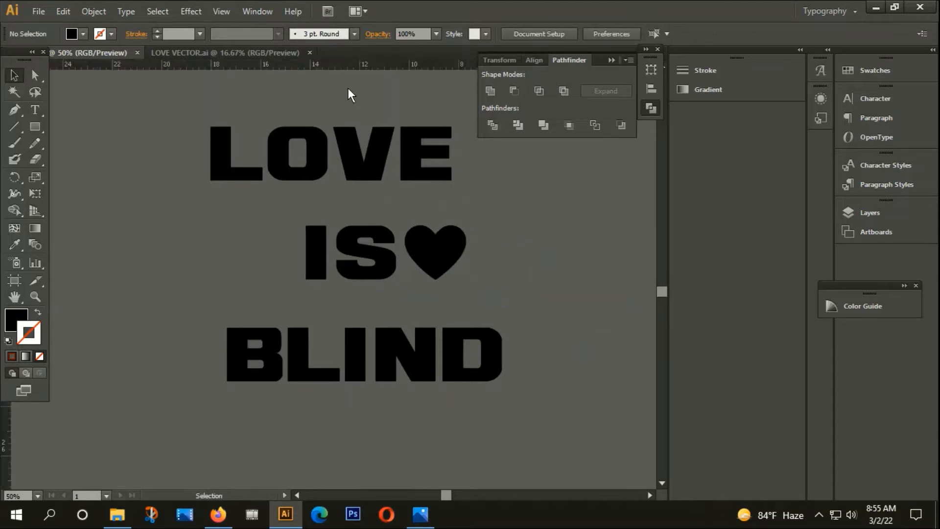
left_click_drag(384, 66, 383, 225)
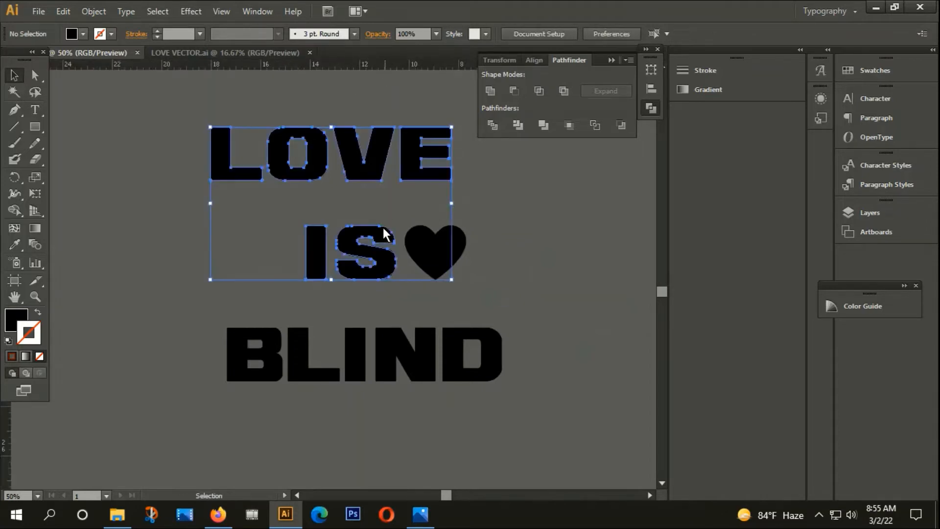
left_click(410, 71)
left_click_drag(405, 69, 401, 225)
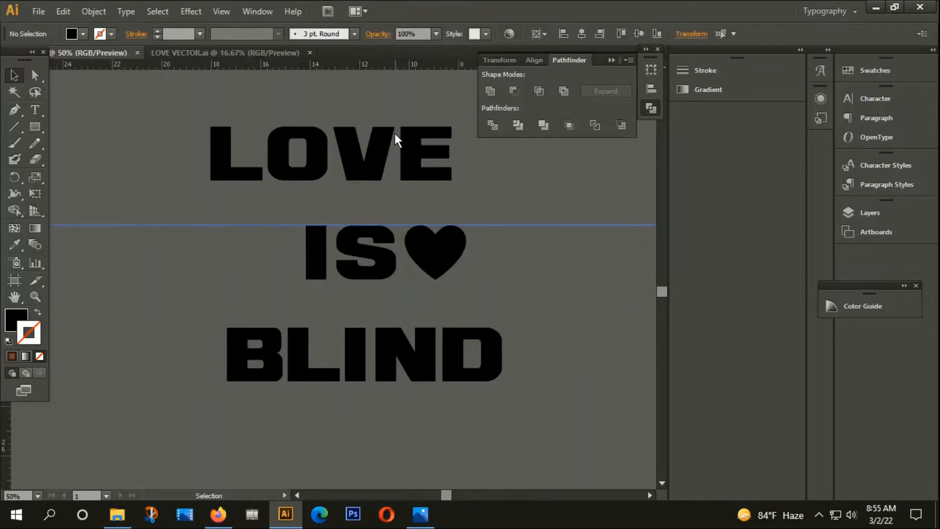
left_click_drag(398, 66, 407, 277)
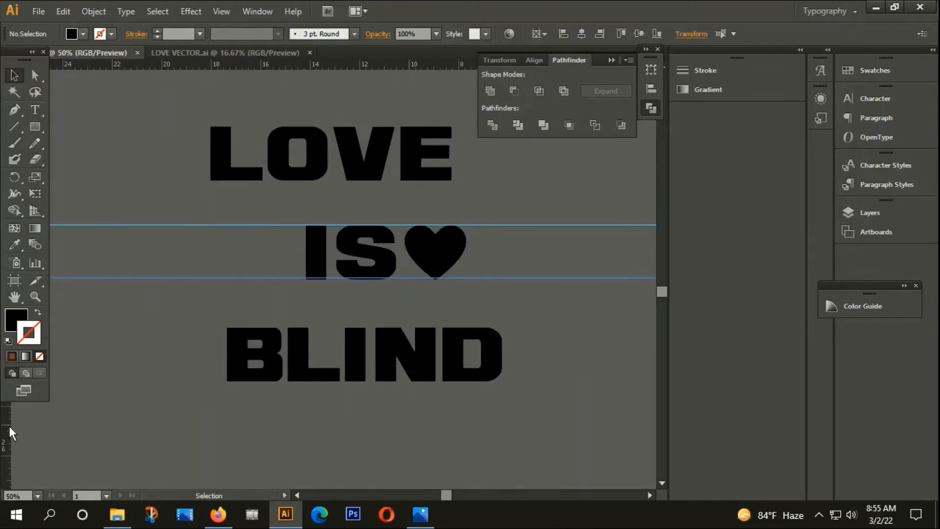
left_click_drag(10, 425, 75, 419)
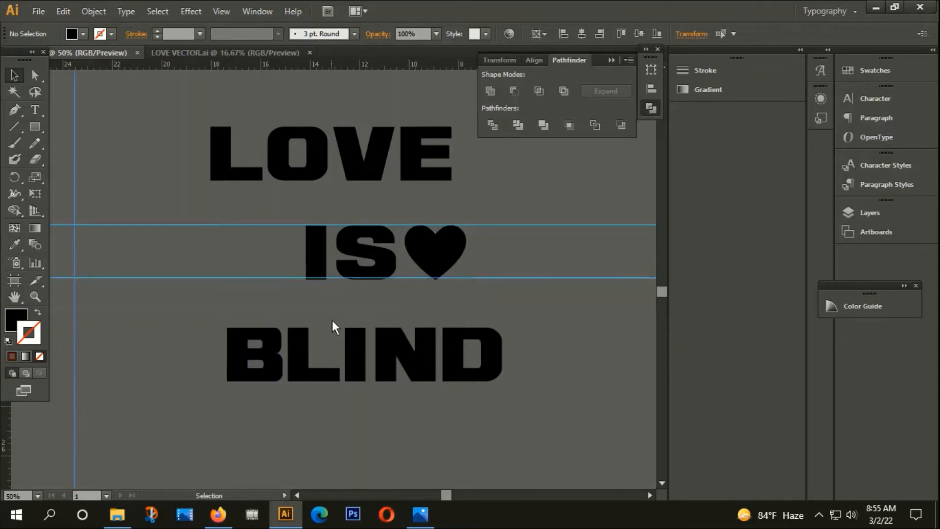
Align the two horizontal guides exactly with the top and bottom edges of the letters in IS.
scroll(408, 267, "up", 3)
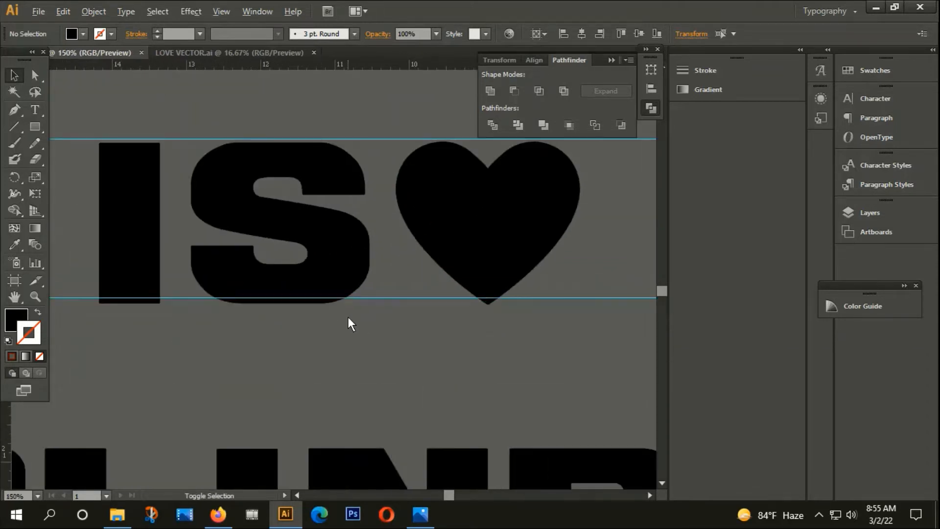
scroll(347, 316, "up", 3)
left_click_drag(368, 269, 365, 283)
left_click_drag(345, 201, 363, 348)
scroll(405, 210, "down", 1)
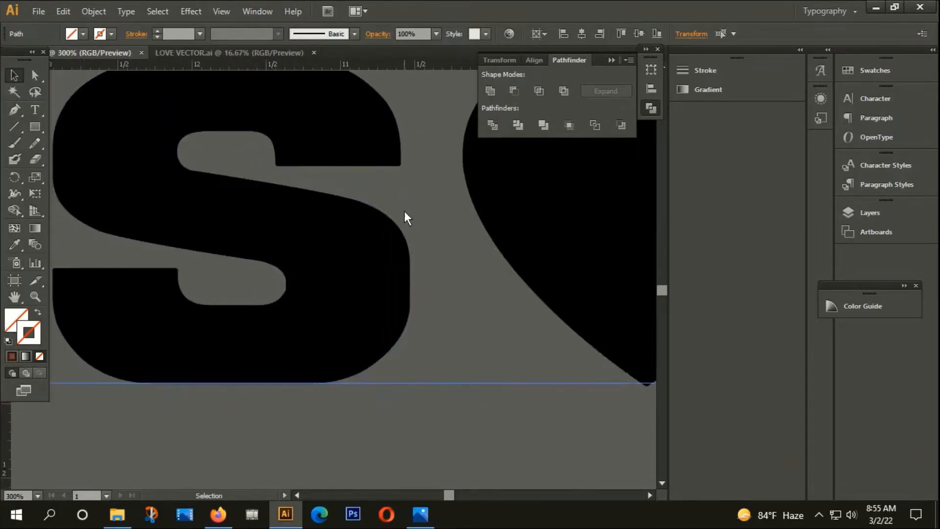
scroll(410, 330, "up", 3)
left_click_drag(396, 240, 397, 248)
scroll(386, 225, "down", 4)
scroll(419, 255, "up", 2)
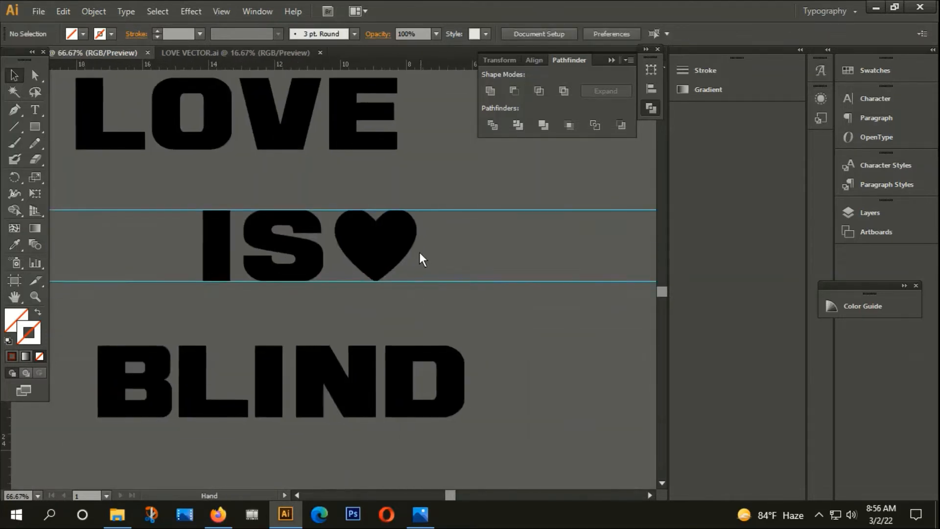
Nudge the black heart left until it touches the S, and deselect it.
left_click(395, 233)
key("Left")
key("Left")
key("Left")
key("Left")
key("Left")
key("Left")
key("Left")
key("Left")
key("Left")
key("Left")
key("Left")
key("Left")
key("Left")
key("Left")
key("Left")
key("Left")
key("Left")
key("Left")
key("Left")
key("Left")
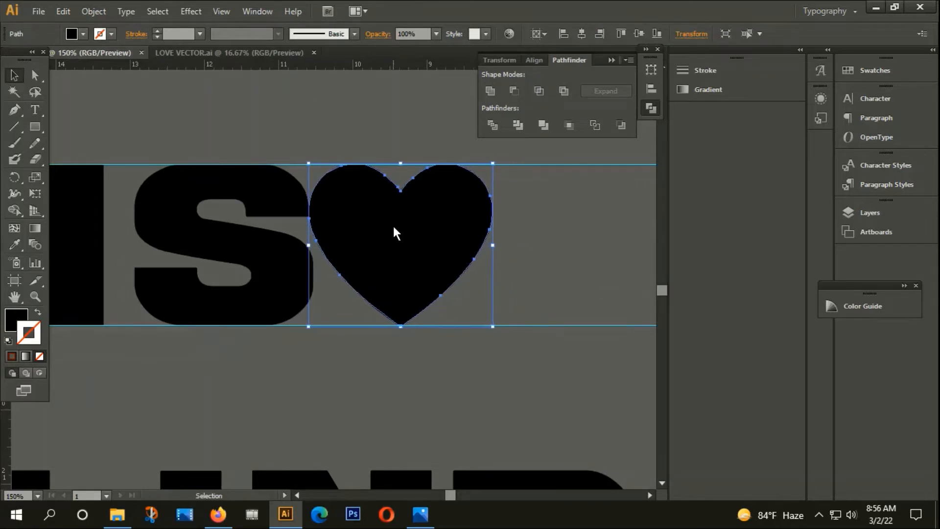
key("Right")
key("Right")
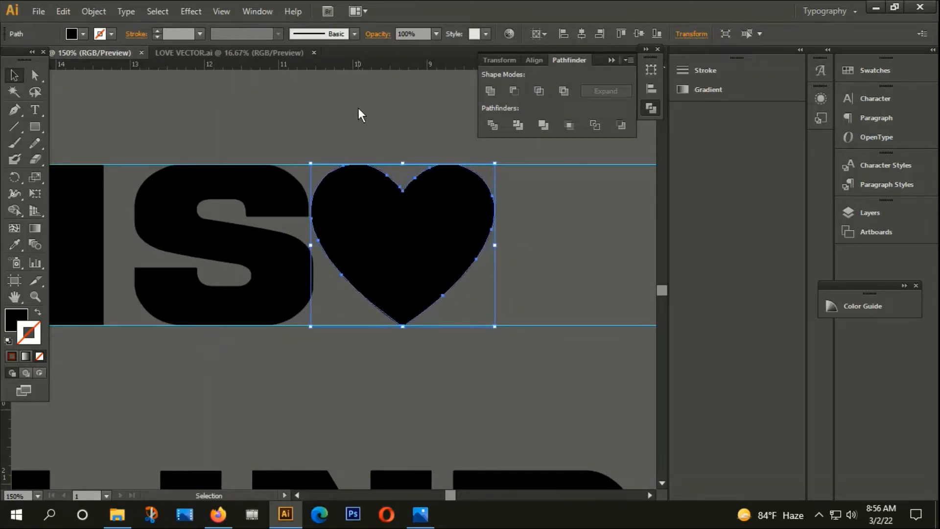
left_click(357, 108)
Move the black heart to the left of the I in IS so that their edges touch.
scroll(378, 172, "down", 2)
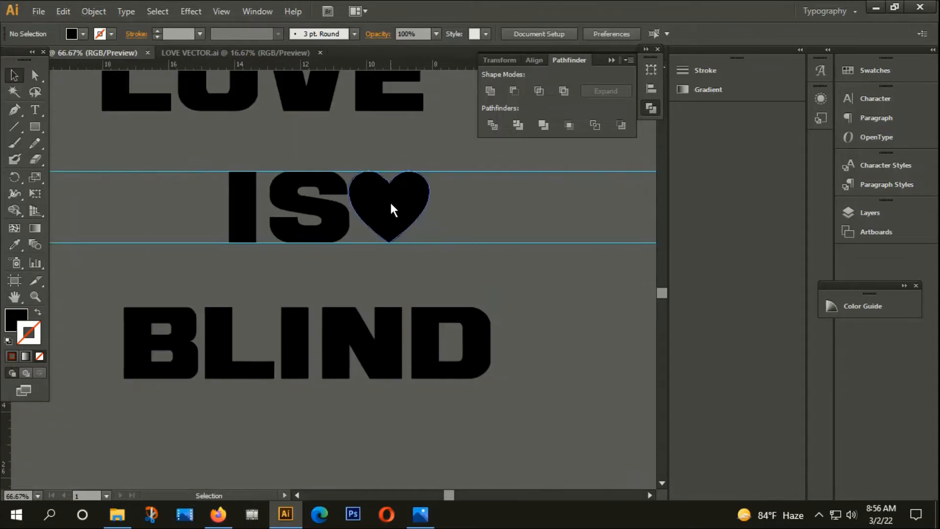
left_click_drag(390, 205, 191, 200)
scroll(190, 199, "up", 4)
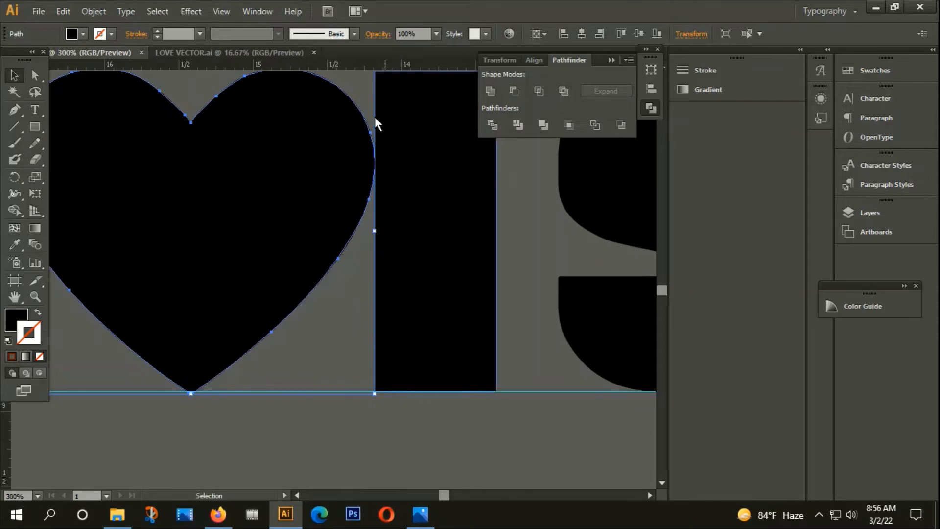
scroll(336, 169, "down", 5)
left_click(353, 113)
Bring the black butterfly over to the left side of the word IS, overlapping the heart there.
scroll(328, 176, "down", 4)
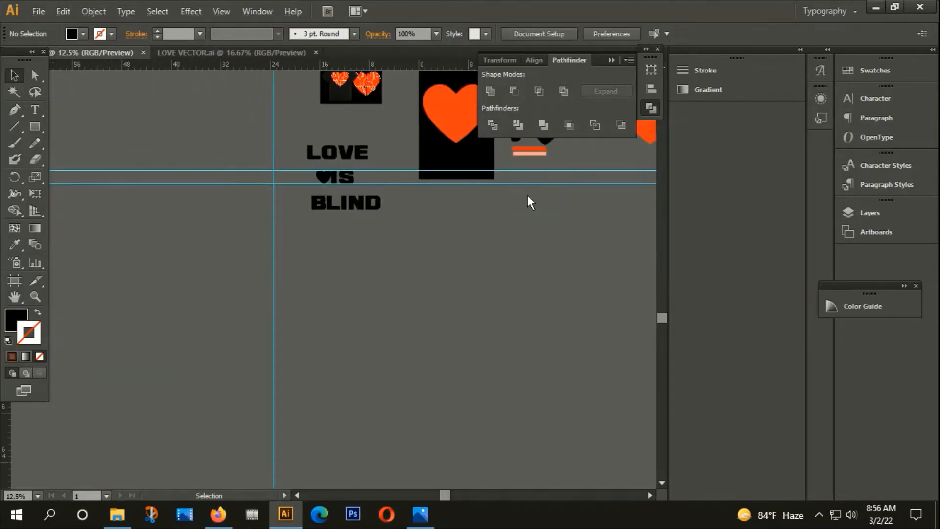
left_click_drag(527, 201, 411, 257)
left_click_drag(399, 201, 194, 250)
scroll(194, 251, "up", 6)
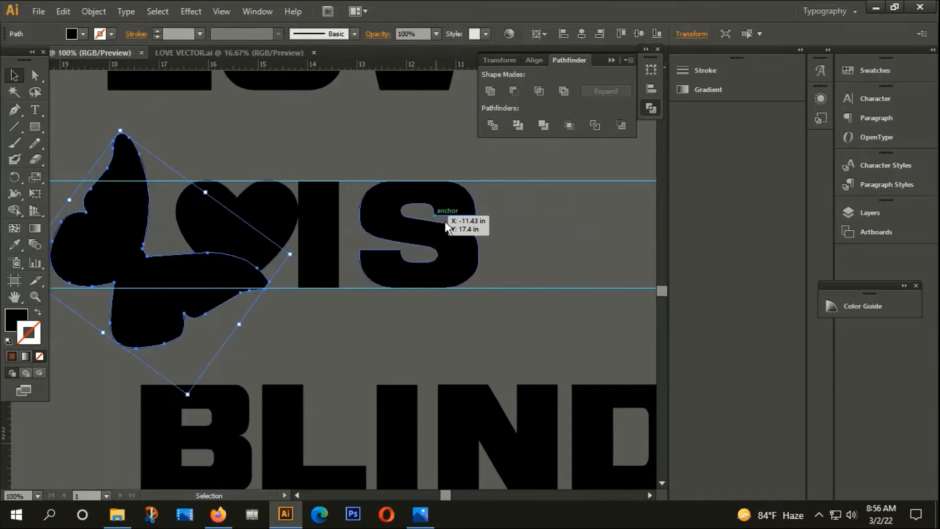
left_click_drag(528, 224, 471, 247)
left_click(471, 246)
Copy the heart to the right of the S and nudge it right to meet the letter's edge.
left_click(231, 223)
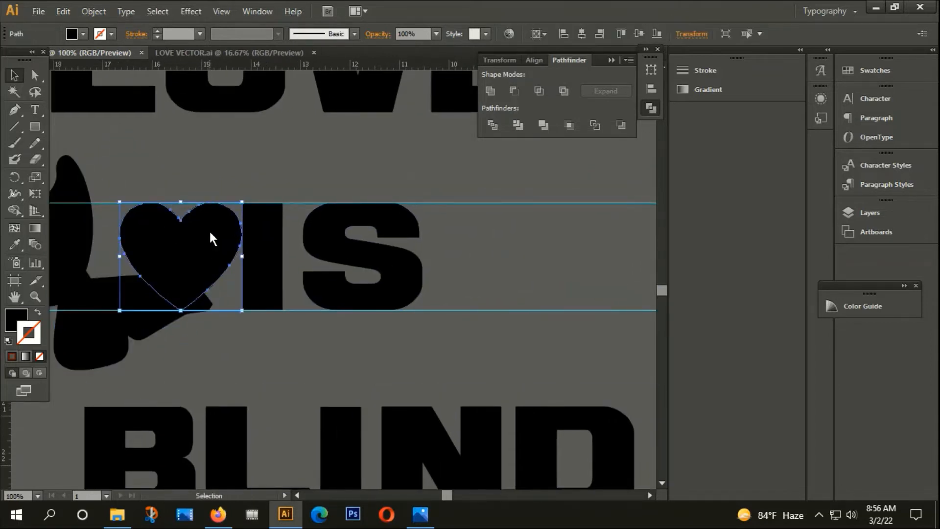
left_click_drag(220, 235, 515, 231)
left_click(516, 166)
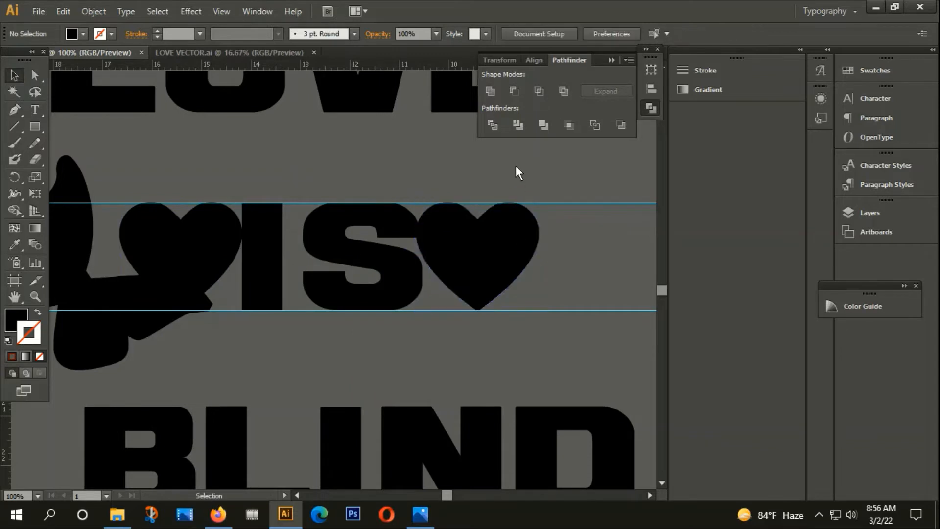
scroll(458, 239, "up", 3)
left_click(459, 244)
key("Right")
key("Right")
key("Right")
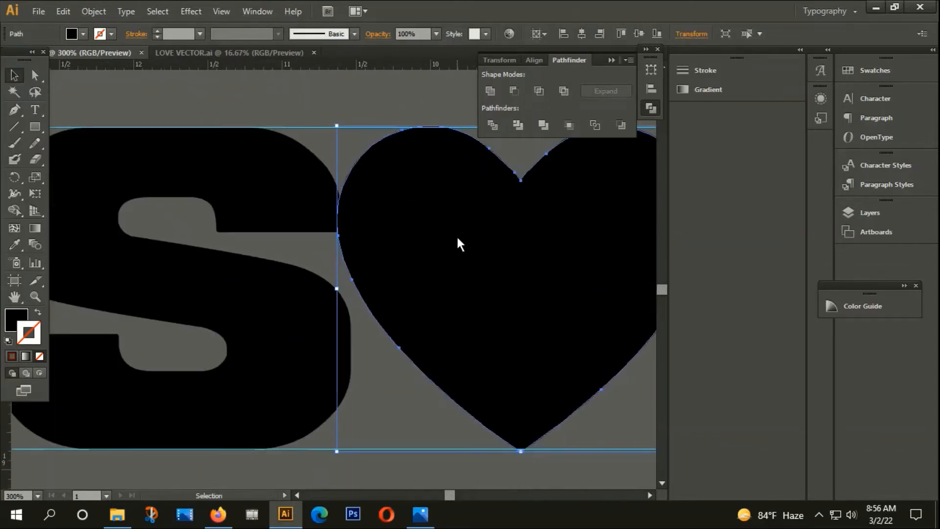
Examine the T-shirt reference design for how the butterflies sit beside the hearts in the IS row.
left_click(318, 93)
scroll(318, 93, "down", 4)
left_click_drag(419, 178, 461, 180)
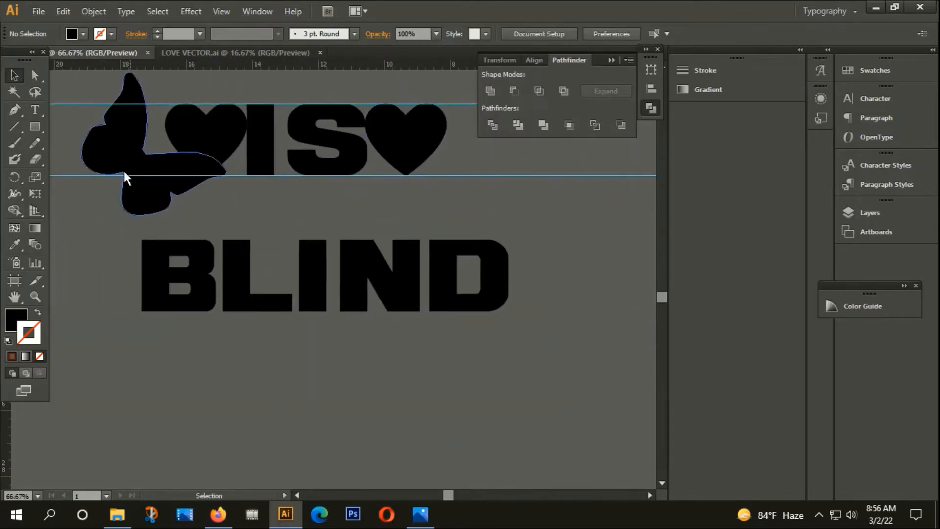
scroll(395, 228, "down", 4)
left_click_drag(530, 199, 466, 279)
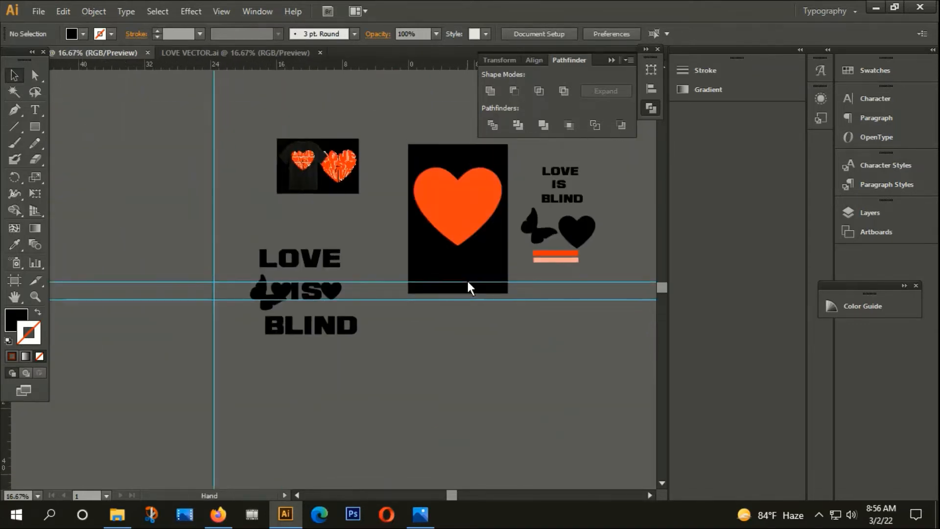
scroll(345, 182, "up", 2)
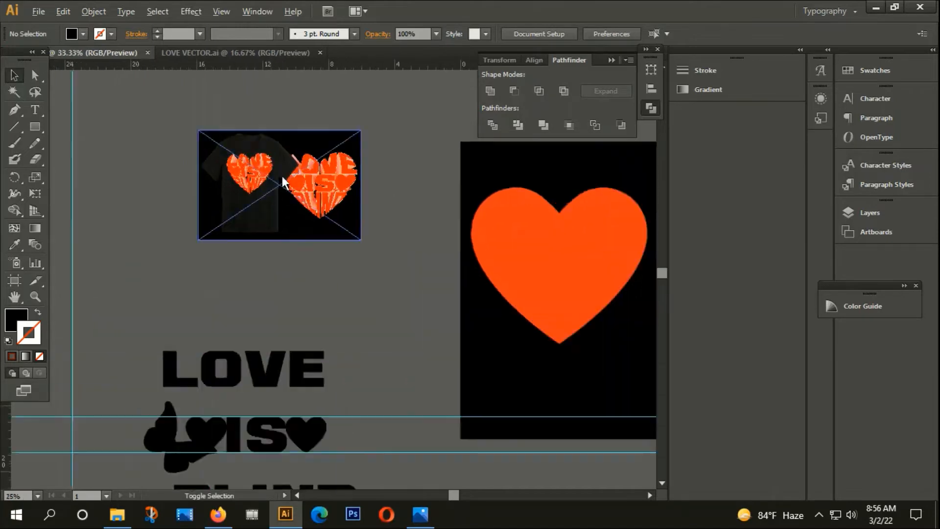
scroll(195, 178, "up", 6)
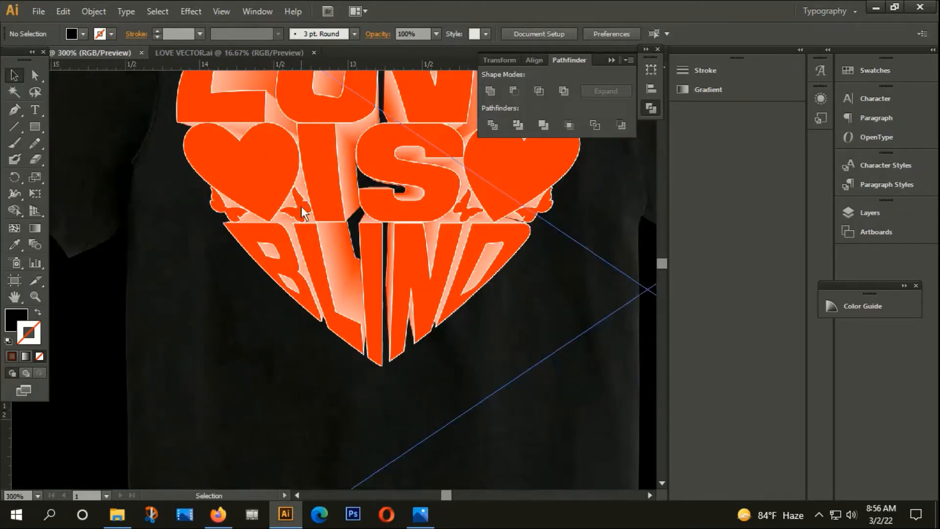
key("ctrl+0")
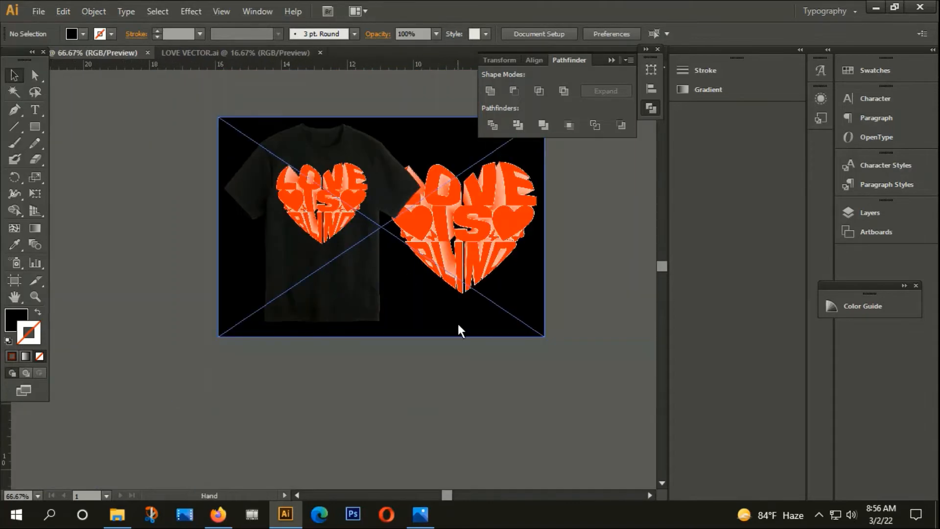
Scale the black butterfly beside the left heart down to a fraction of the heart's size.
scroll(457, 324, "down", 5)
scroll(310, 425, "down", 1)
left_click_drag(436, 448, 430, 294)
scroll(231, 336, "up", 4)
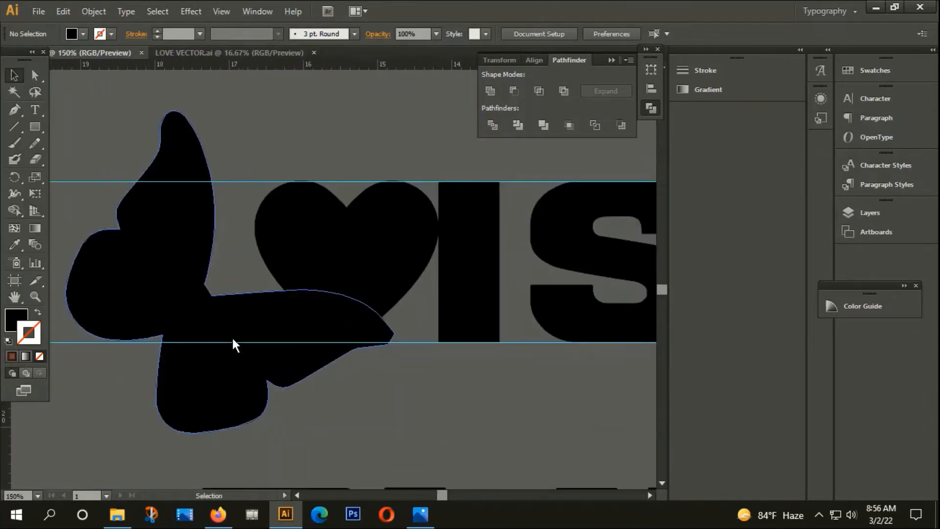
left_click(255, 329)
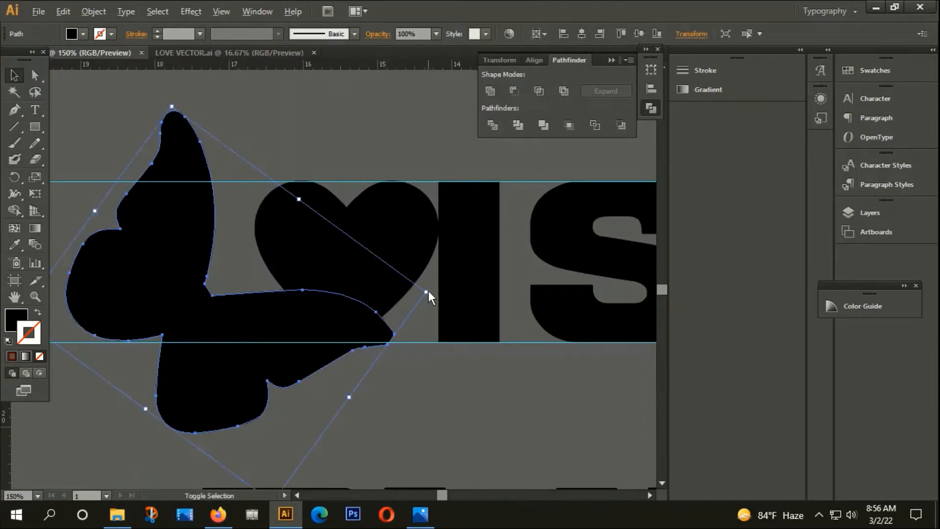
left_click_drag(427, 292, 343, 327)
Place vertical guides at the outer edge of the left heart and the outer edge of the right heart.
scroll(336, 382, "down", 3)
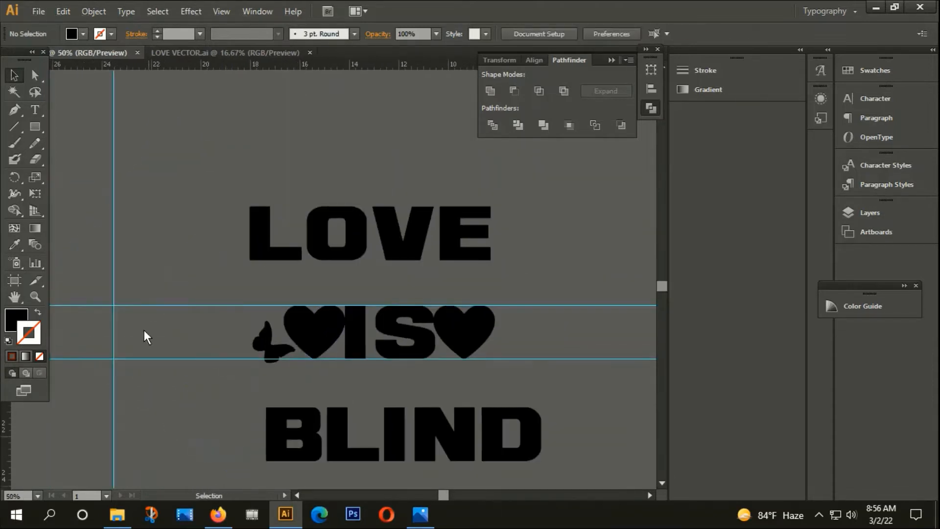
left_click_drag(2, 417, 13, 426)
left_click_drag(232, 419, 282, 418)
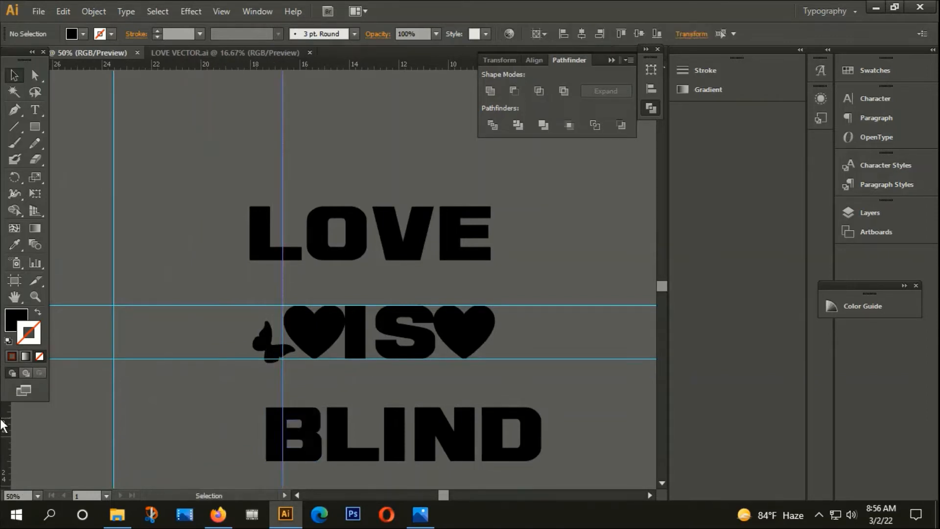
left_click_drag(10, 425, 495, 419)
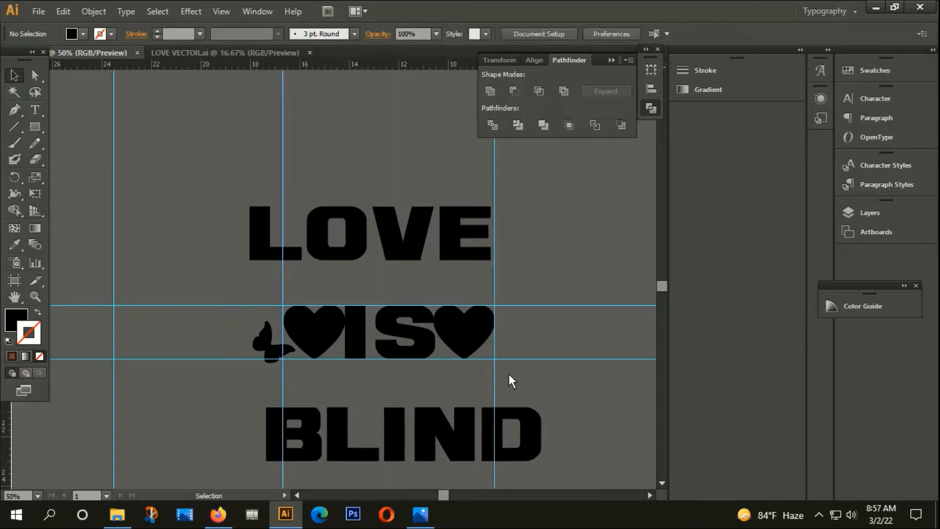
Move the butterfly to the left heart's lower-left side and scale it down to fit between the heart's edge and the guides.
scroll(345, 357, "up", 3)
left_click_drag(123, 334, 232, 367)
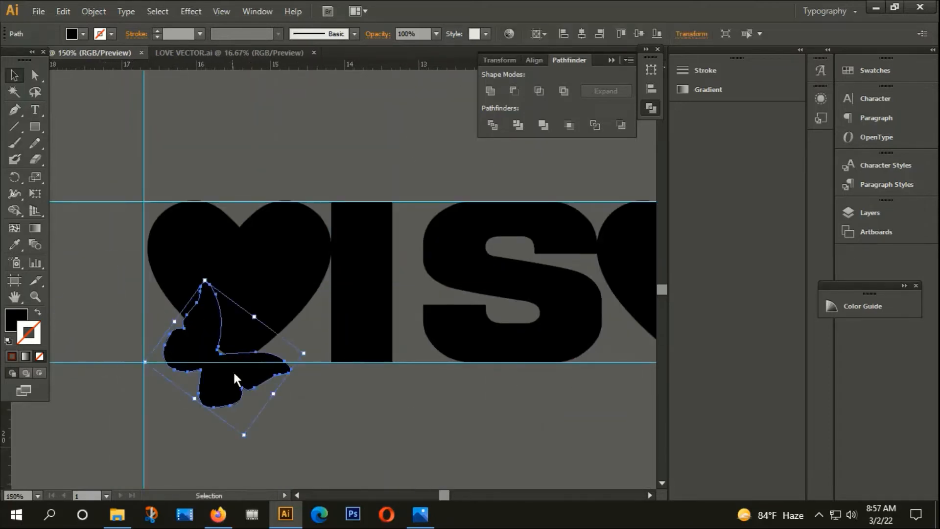
left_click_drag(304, 353, 195, 355)
scroll(195, 349, "up", 3)
left_click_drag(248, 374, 151, 344)
left_click_drag(334, 337, 309, 337)
left_click_drag(194, 358, 184, 348)
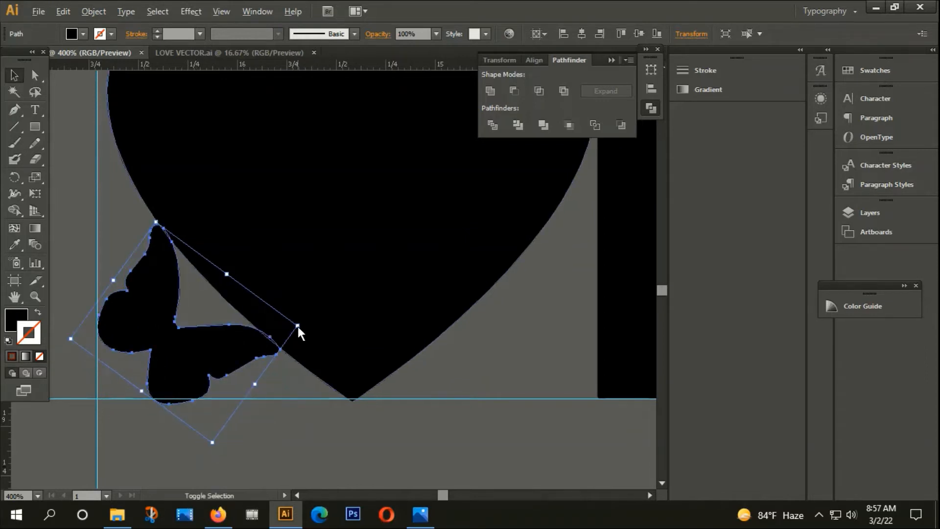
left_click_drag(298, 326, 292, 326)
left_click_drag(196, 346, 191, 345)
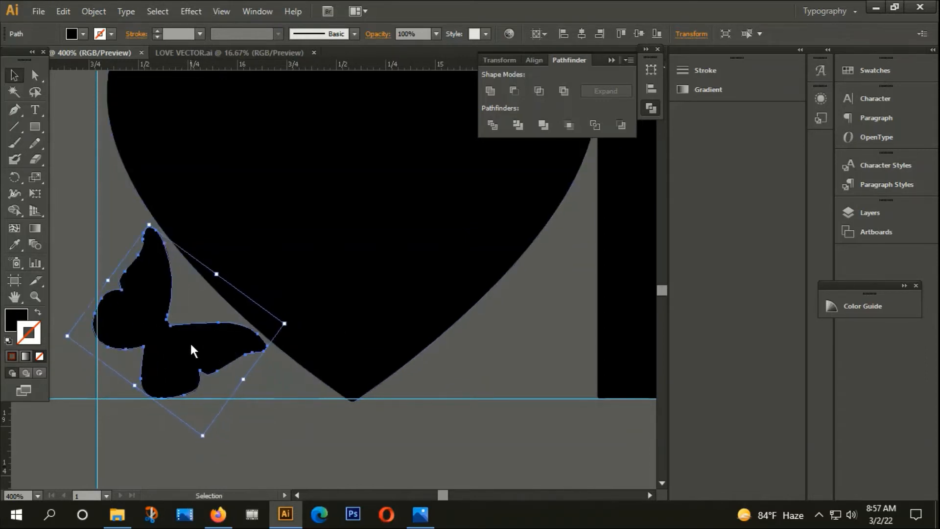
Create a reflected copy of the butterfly across the vertical axis and move it to the right heart's lower-right side.
scroll(189, 339, "down", 4)
right_click(192, 339)
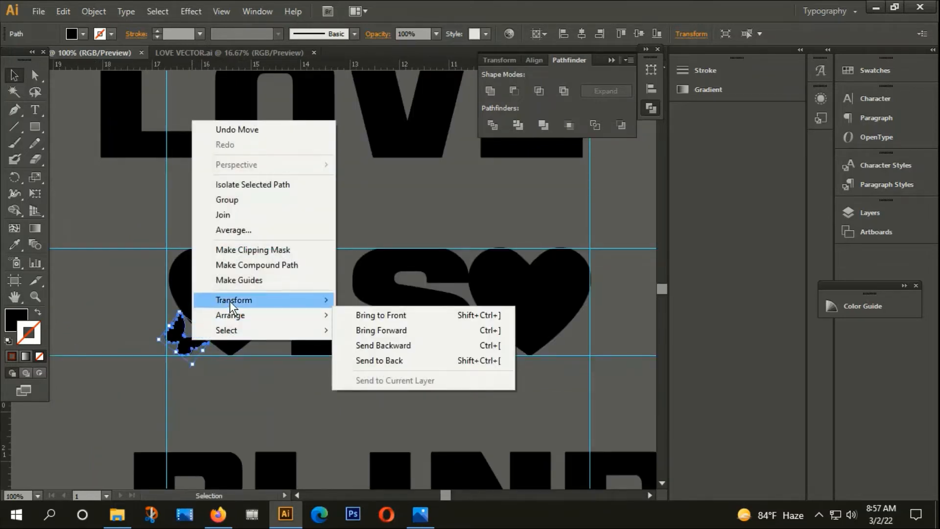
mouse_move(230, 301)
left_click(364, 349)
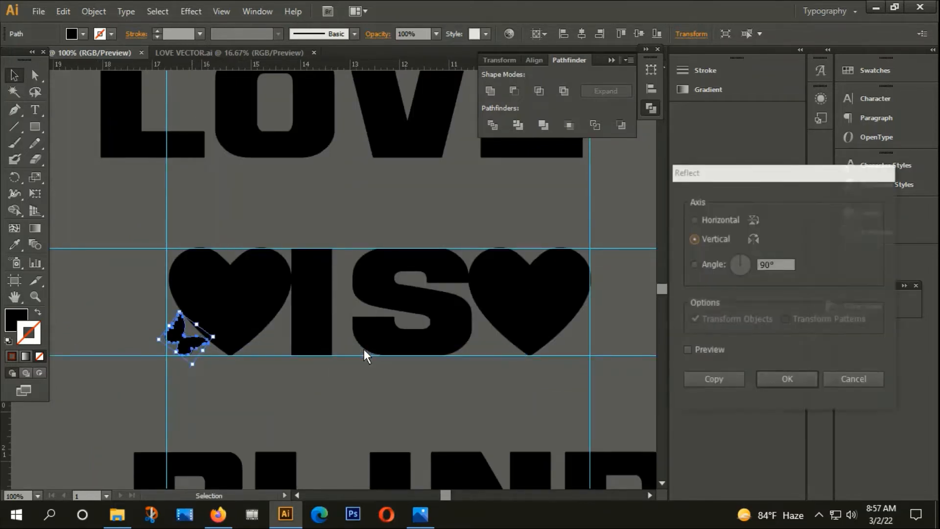
left_click(687, 349)
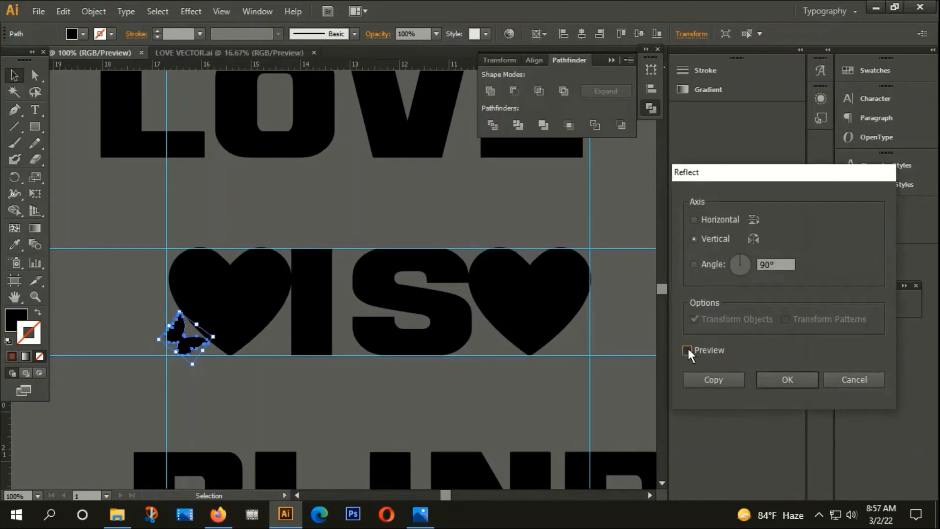
left_click(723, 383)
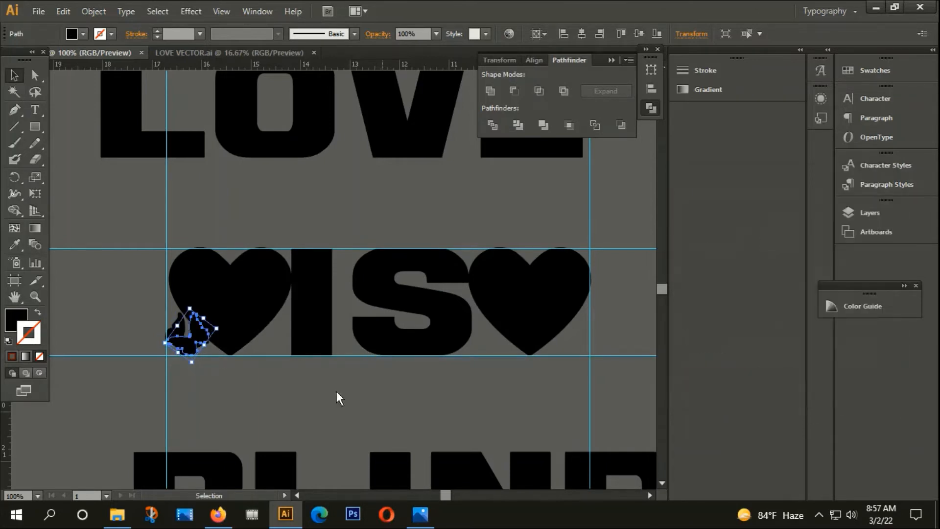
left_click_drag(193, 348, 575, 350)
Scale the mirrored butterfly down slightly and shift it left so that it stays inside the right vertical guide.
scroll(591, 345, "up", 6)
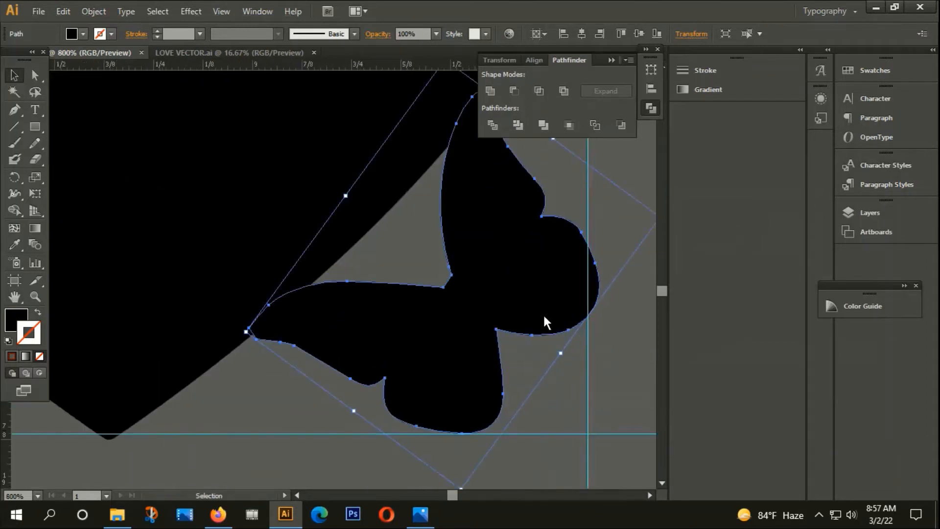
scroll(544, 323, "down", 1)
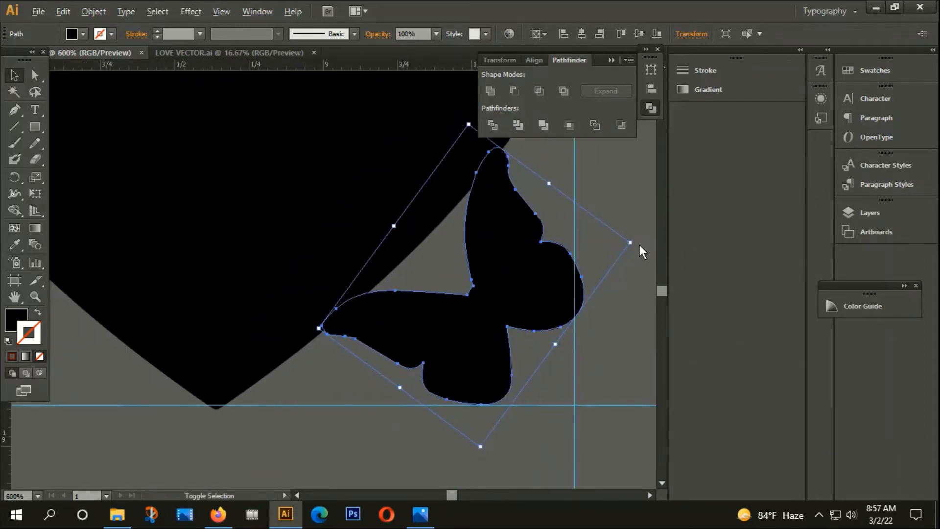
left_click_drag(630, 243, 589, 282)
scroll(588, 284, "up", 2)
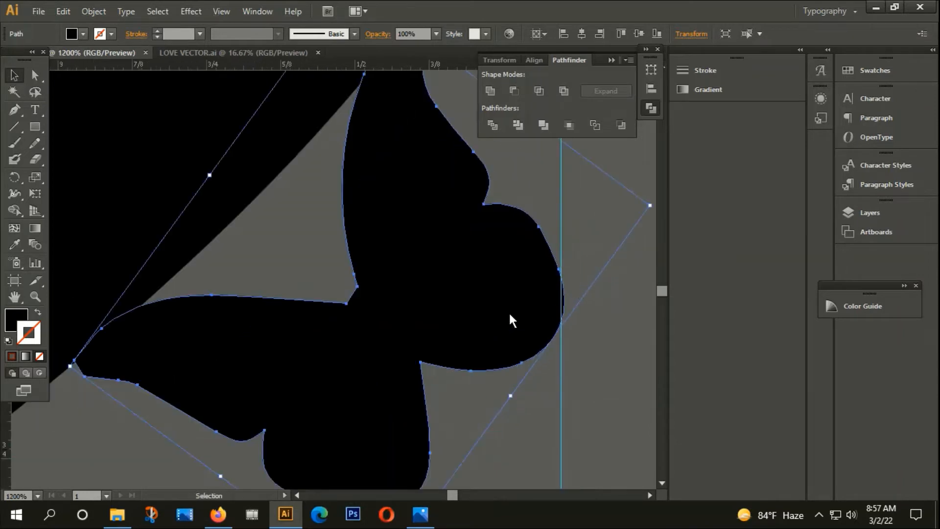
left_click_drag(511, 321, 503, 318)
scroll(509, 319, "down", 2)
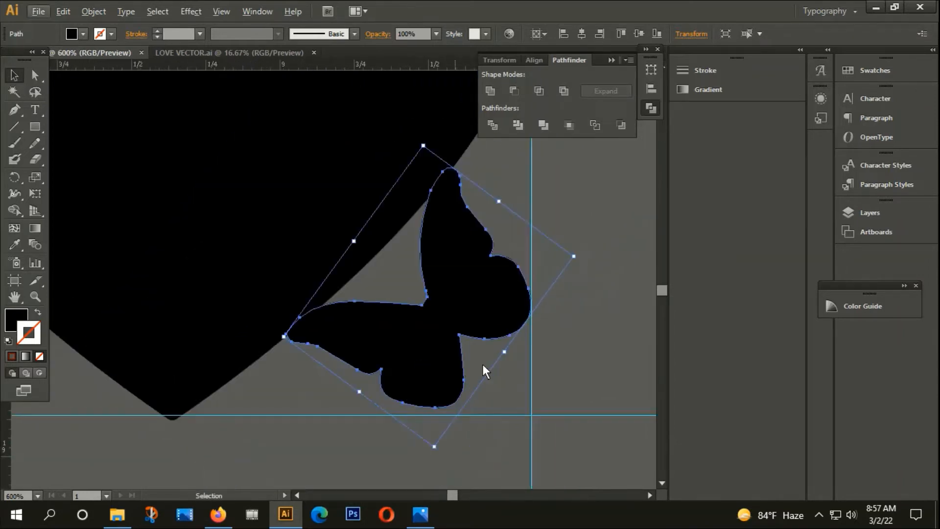
Rotate the mirrored butterfly counterclockwise and reposition it in the corner formed by the right and lower guides.
left_click_drag(582, 257, 575, 237)
left_click_drag(440, 319, 456, 340)
left_click_drag(582, 254, 576, 243)
mouse_move(486, 310)
left_mouse_down()
mouse_move(474, 298)
mouse_move(473, 308)
left_mouse_up()
left_click(562, 347)
scroll(563, 348, "down", 1)
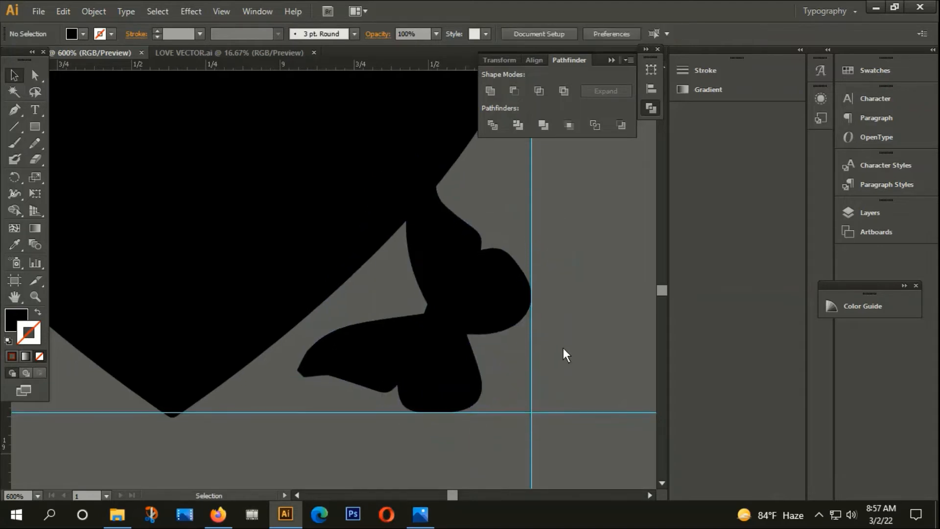
Make the mirrored butterfly slightly smaller, move it back toward the guide corner, and deselect it.
left_click(499, 259)
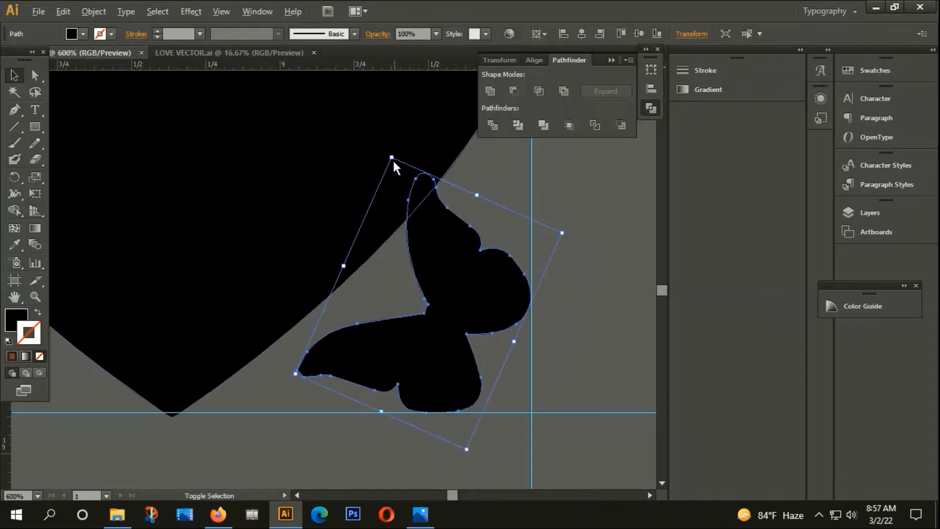
left_click_drag(392, 157, 395, 171)
left_click_drag(450, 282, 462, 290)
left_click(597, 290)
scroll(593, 289, "down", 4)
scroll(592, 289, "down", 2)
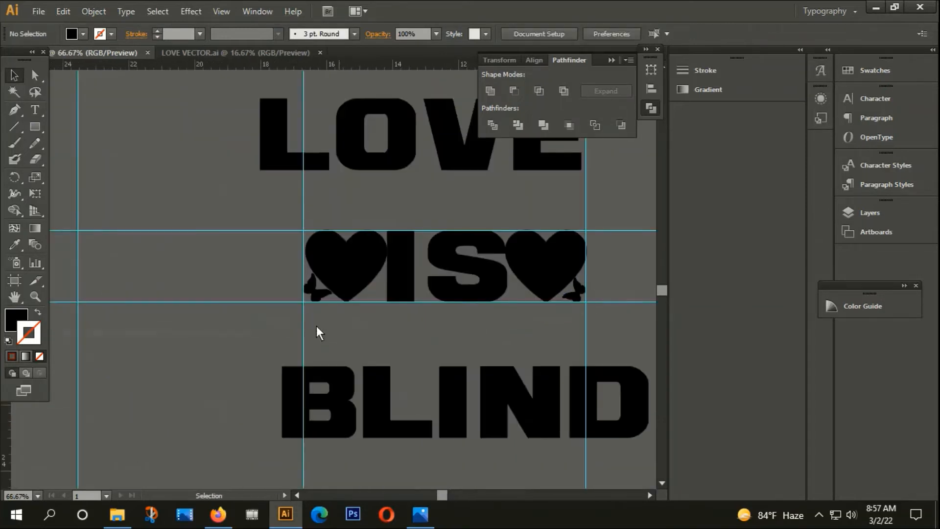
left_click_drag(317, 294, 383, 290)
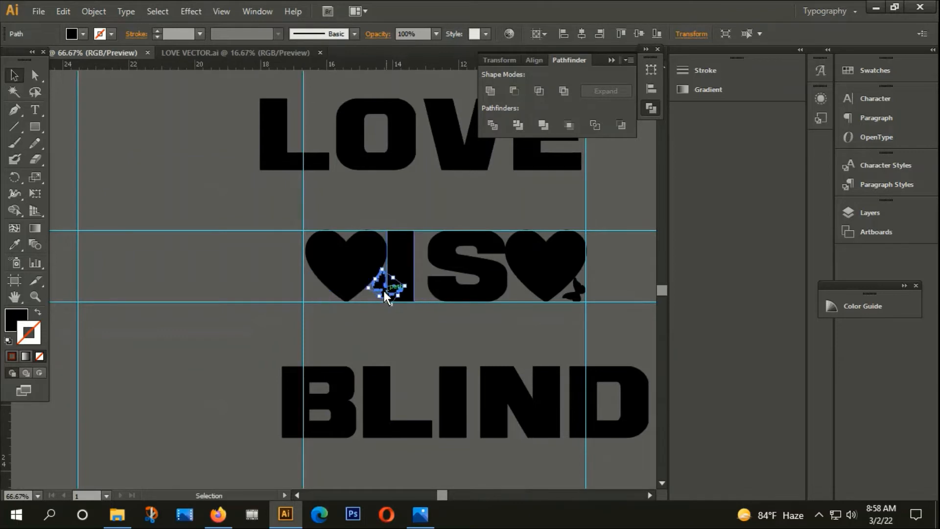
scroll(381, 285, "up", 3)
key("ctrl+z")
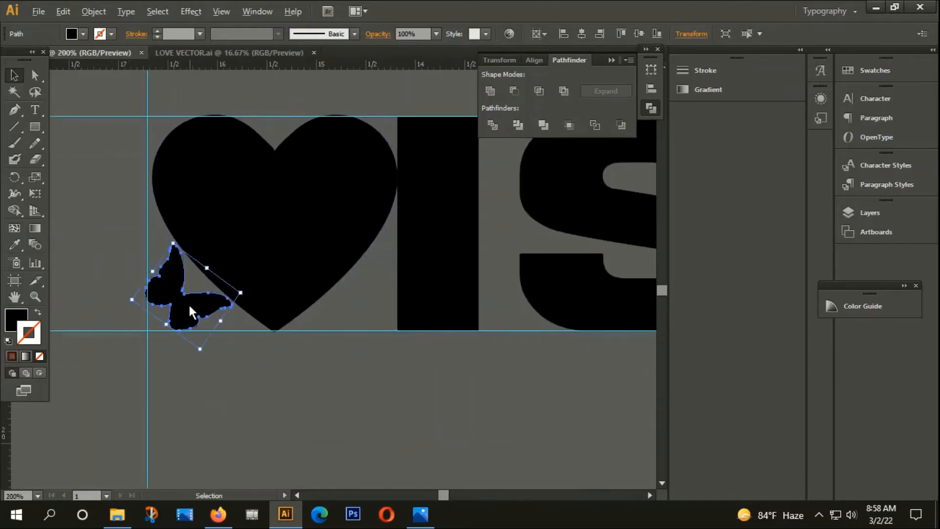
Copy the left butterfly into the lower gap between the left heart and the I, then rotate and scale it to fit.
left_click_drag(188, 303, 343, 310)
scroll(344, 310, "up", 3)
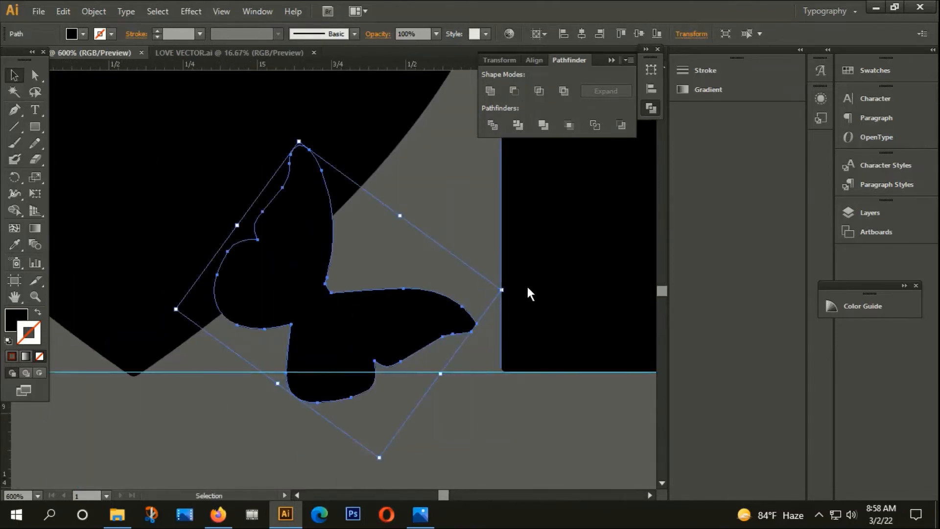
left_click_drag(507, 289, 328, 189)
left_click_drag(352, 277, 415, 231)
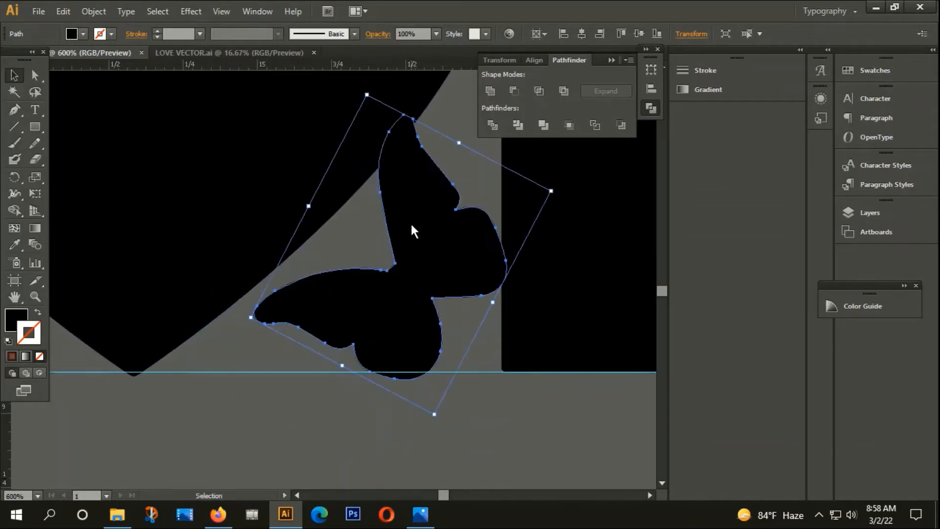
left_click_drag(369, 93, 372, 113)
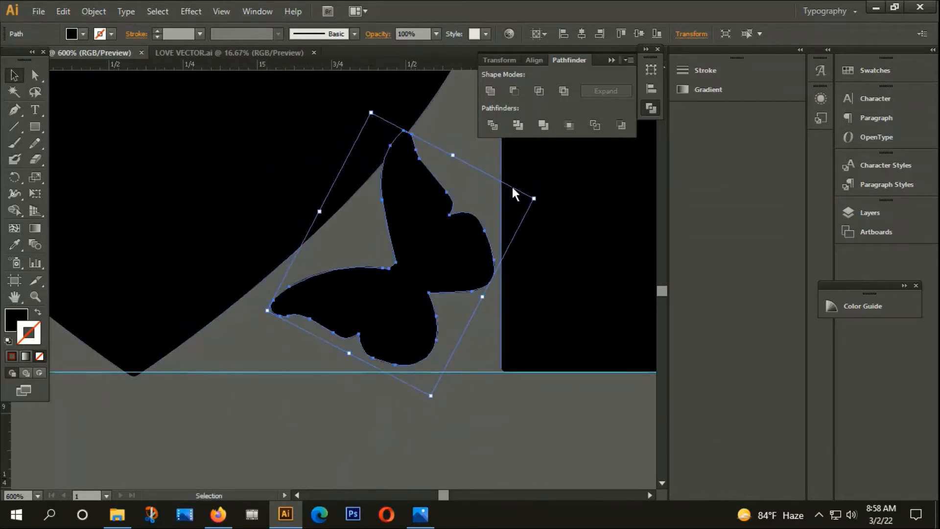
left_click_drag(541, 198, 541, 220)
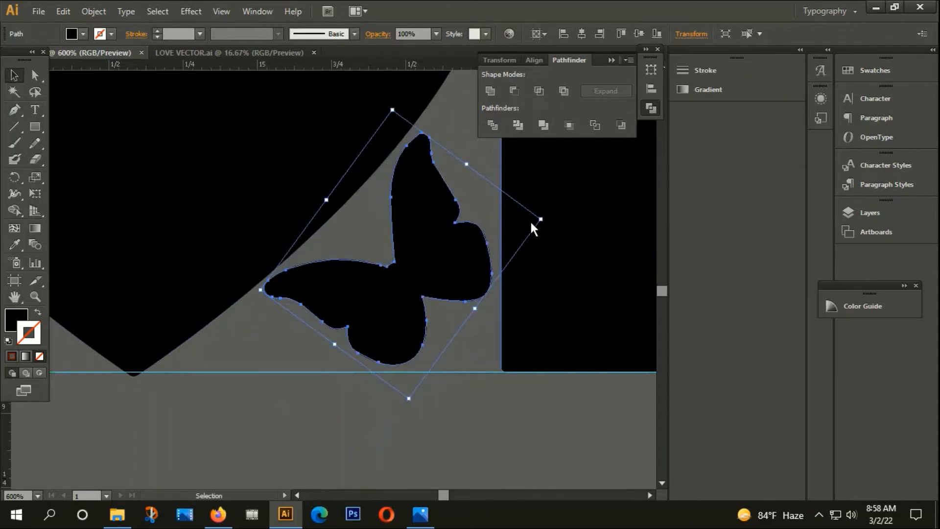
Create a vertical-axis reflected copy of the butterfly beside the I and place it in the lower gap between the S and right heart.
scroll(433, 251, "down", 4)
right_click(434, 254)
mouse_move(477, 449)
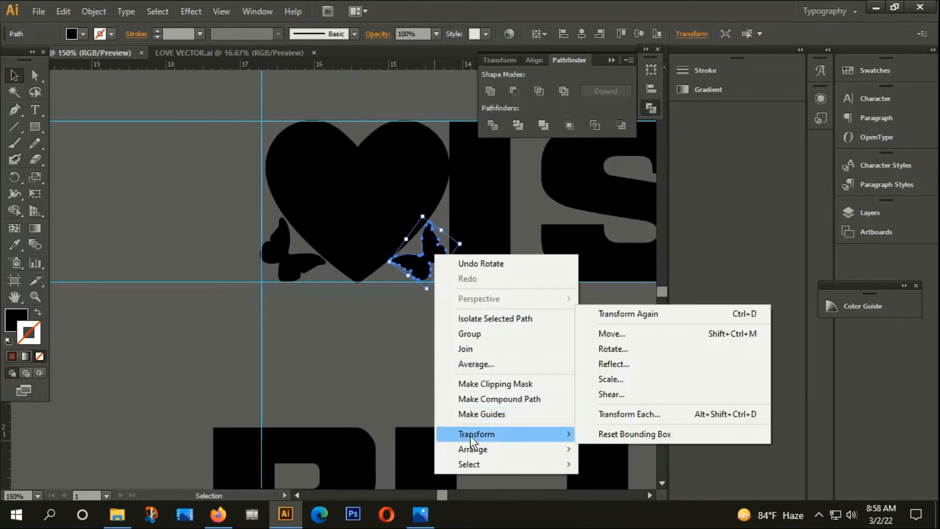
left_click(619, 363)
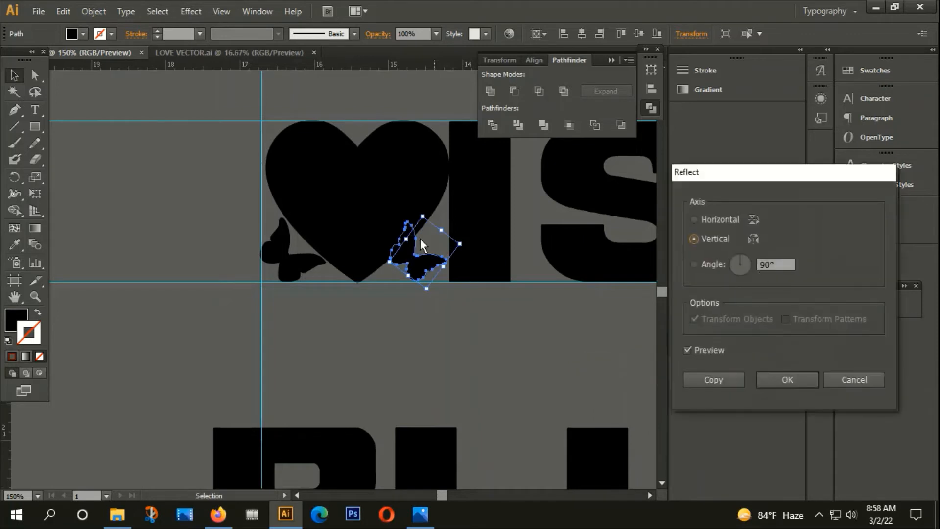
left_click(713, 379)
left_click_drag(585, 345, 251, 420)
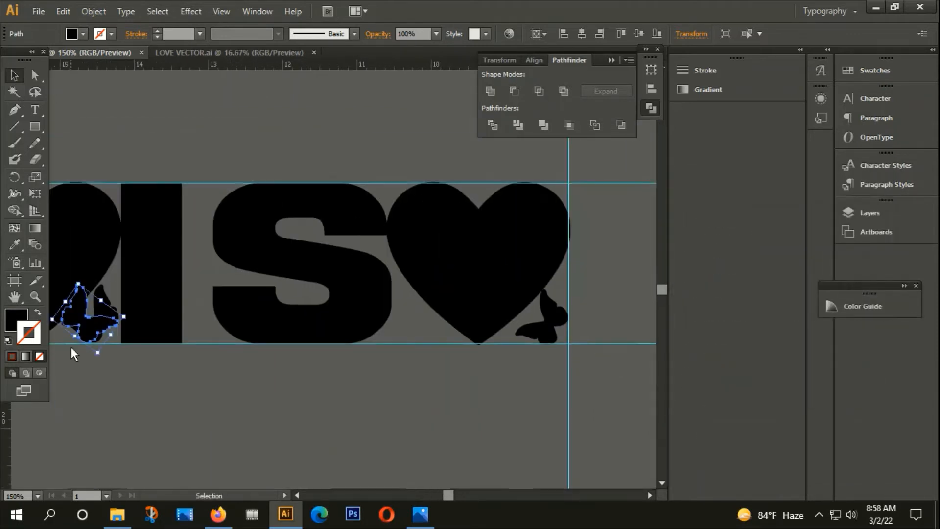
left_click_drag(88, 331, 425, 321)
scroll(417, 327, "up", 5)
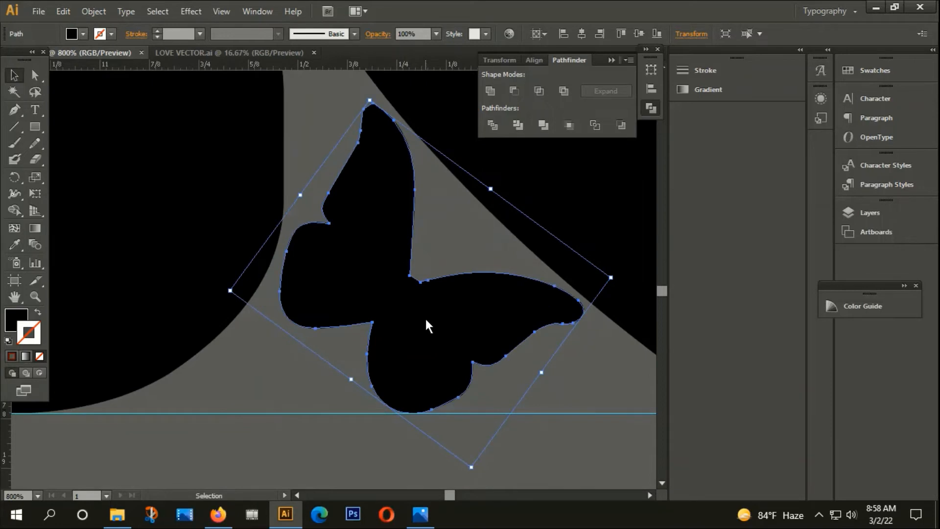
left_click(441, 459)
scroll(414, 424, "down", 6, "alt")
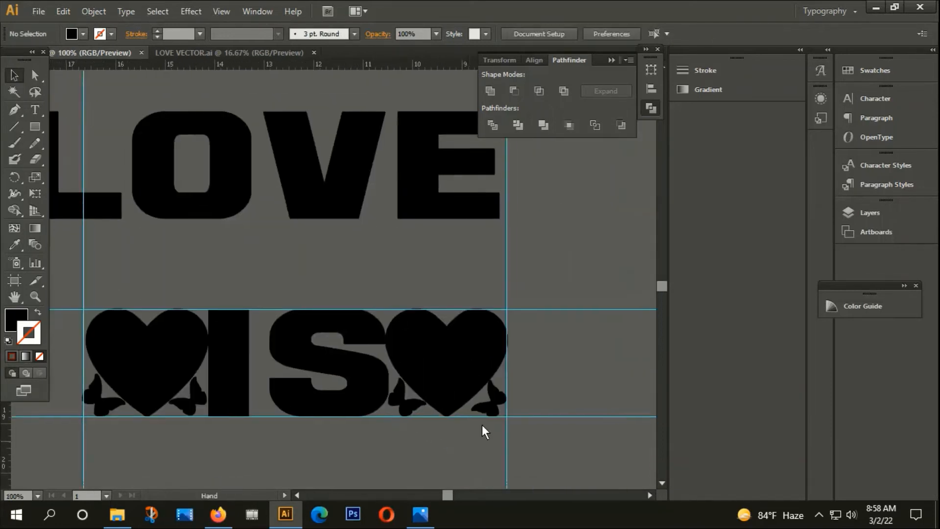
Delete the horizontal and vertical guides around the IS row.
scroll(482, 426, "down", 3, "alt")
left_click_drag(255, 365, 266, 382)
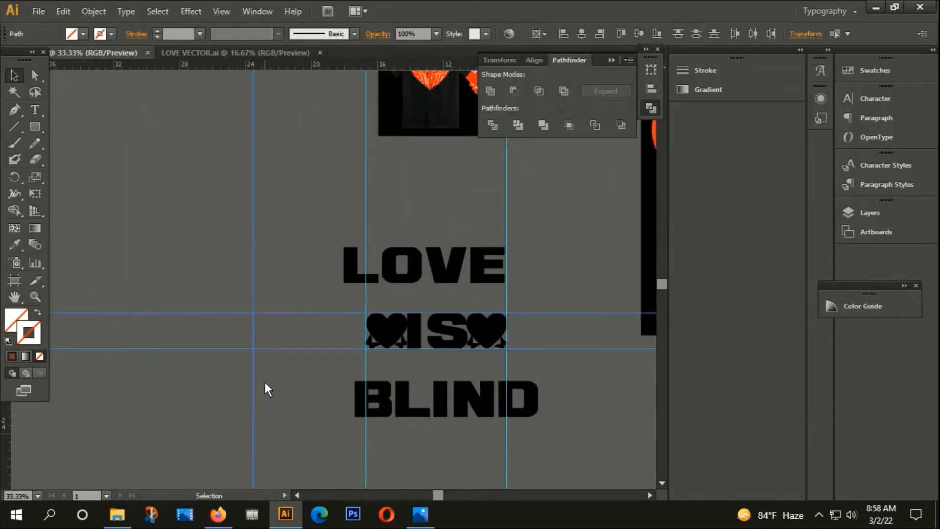
key("Delete")
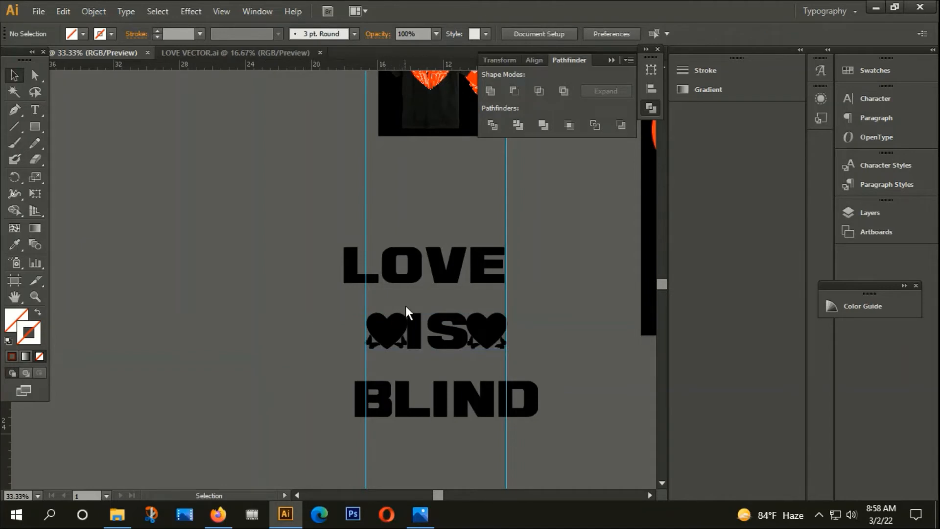
left_click(371, 296)
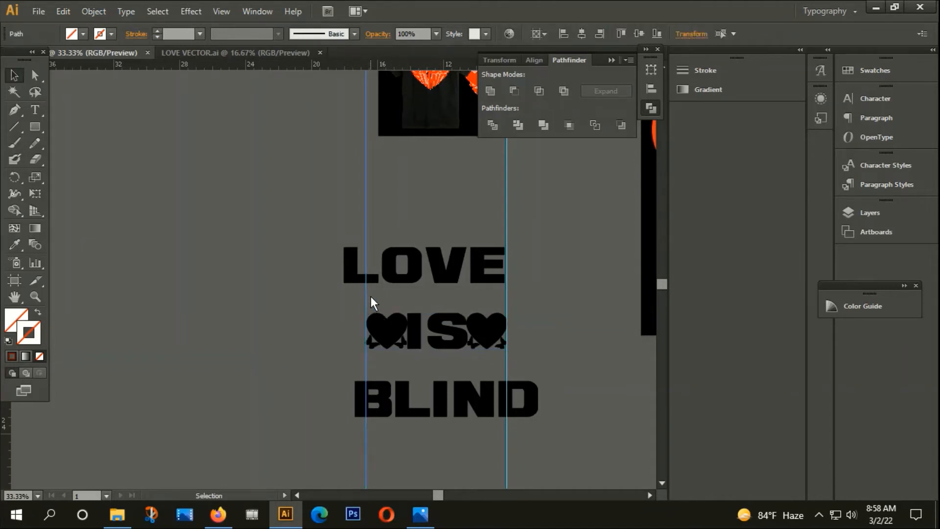
key("Delete")
key("Delete")
Group the IS letters with their hearts and butterflies into a single object.
left_click_drag(364, 305, 526, 346)
right_click(463, 326)
left_click(507, 387)
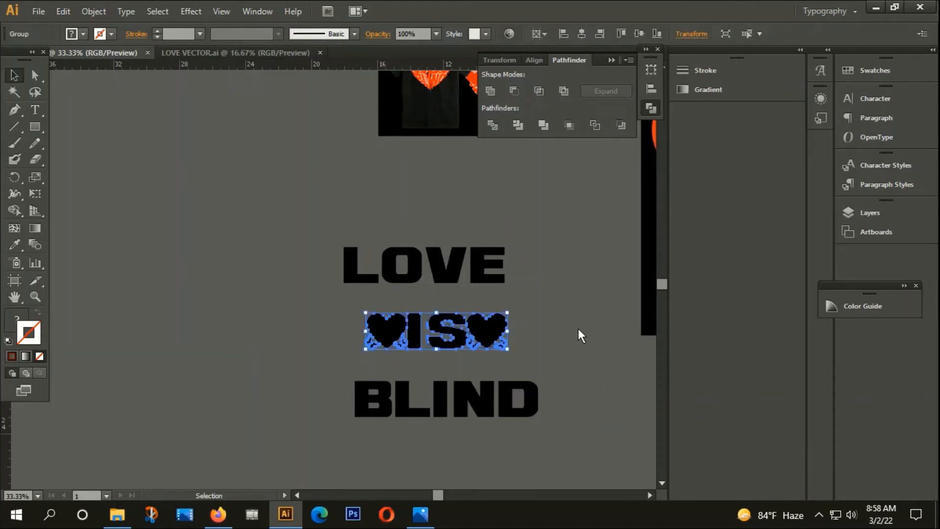
Move the BLIND row up and slightly left so it sits just beneath the IS row, and deselect it.
left_click(307, 254)
left_click(408, 275)
left_click(425, 391)
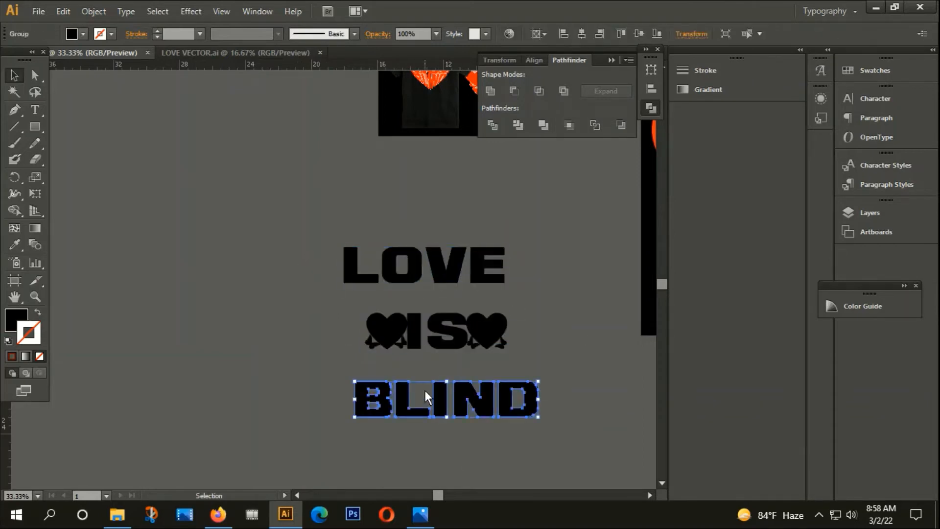
scroll(424, 390, "down", 2)
left_click_drag(518, 418, 444, 385)
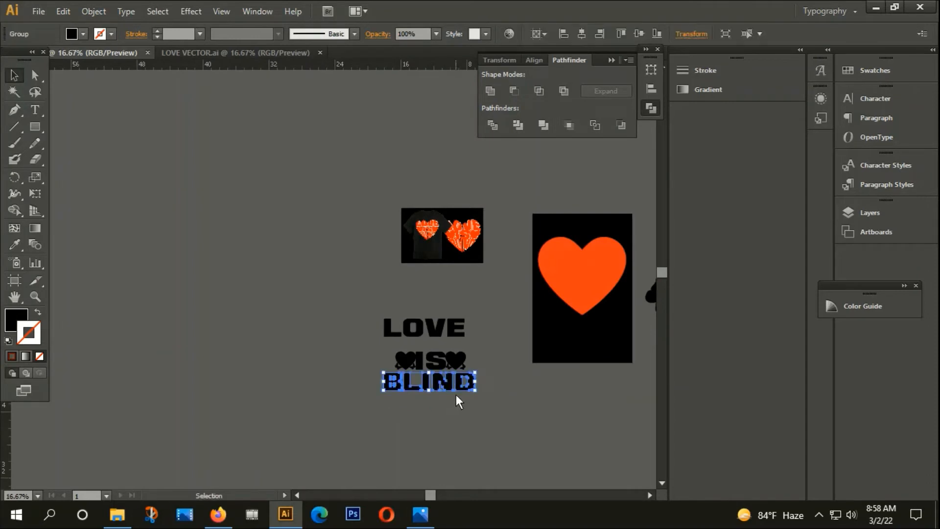
scroll(456, 394, "down", 1)
left_click_drag(508, 409, 417, 356)
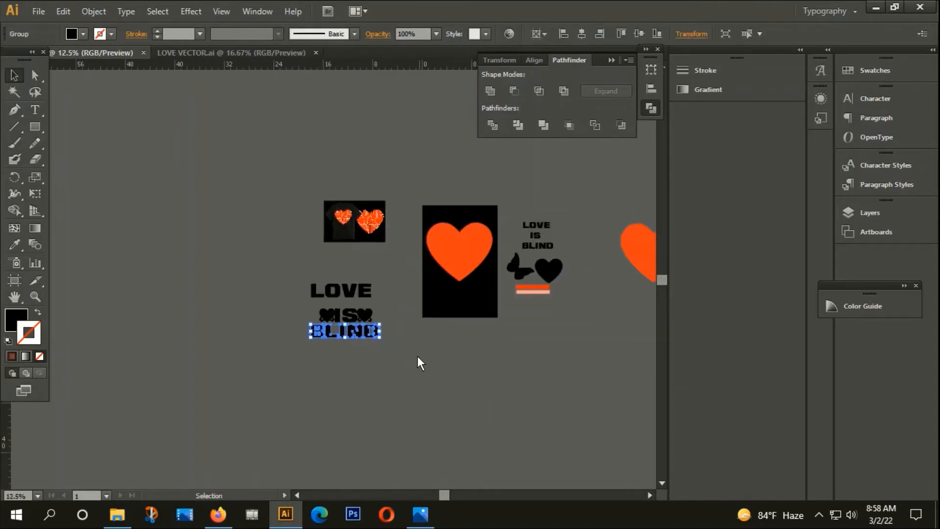
left_click(412, 330)
Recolor the LOVE, IS and BLIND rows with the orange-red of the upper color bar using the Eyedropper, and deselect them.
left_click_drag(299, 264, 373, 381)
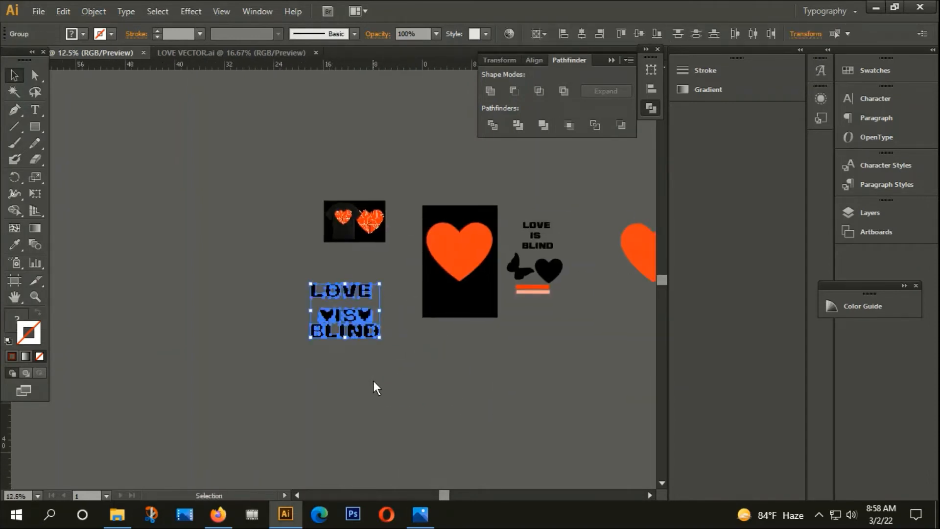
key("i")
left_click(527, 286)
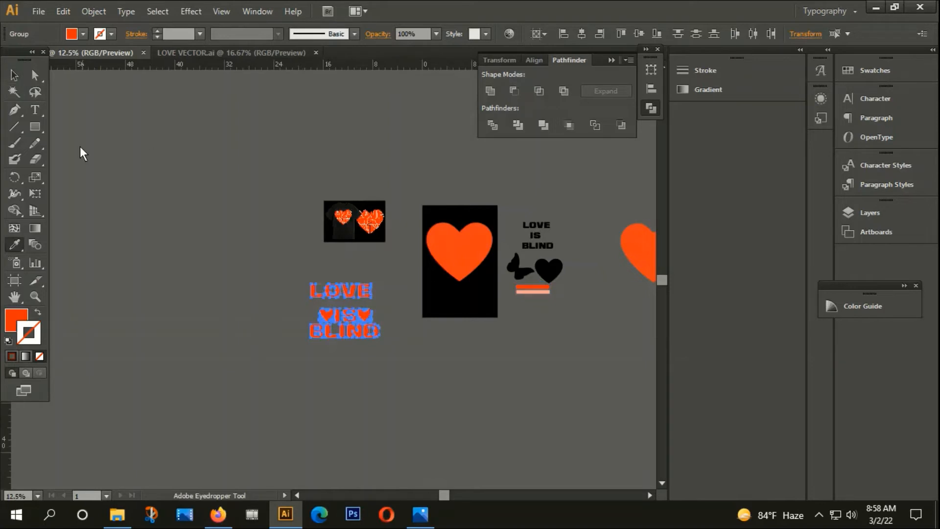
left_click(13, 73)
left_click(163, 192)
Move the LOVE row up and slightly right to leave a wider gap above the IS row.
scroll(343, 296, "up", 2)
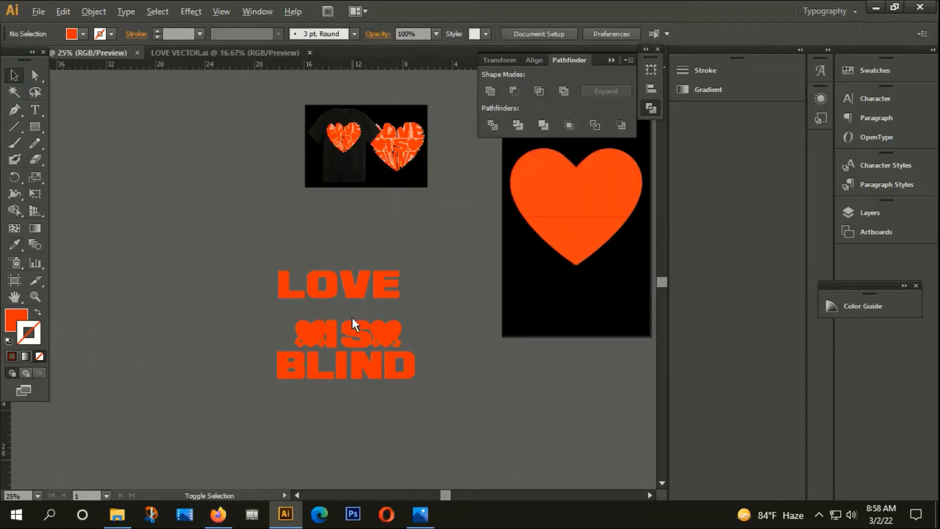
scroll(351, 318, "up", 1)
left_click_drag(509, 287, 337, 374)
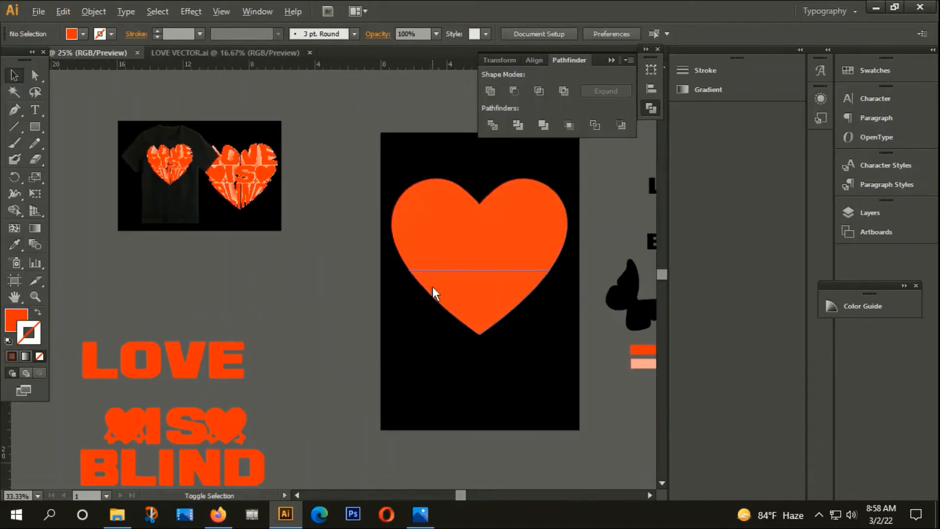
scroll(433, 287, "down", 1)
left_click_drag(268, 333, 285, 298)
Select all three sections of the orange heart on the artboard and bring them to the front.
left_click(413, 175)
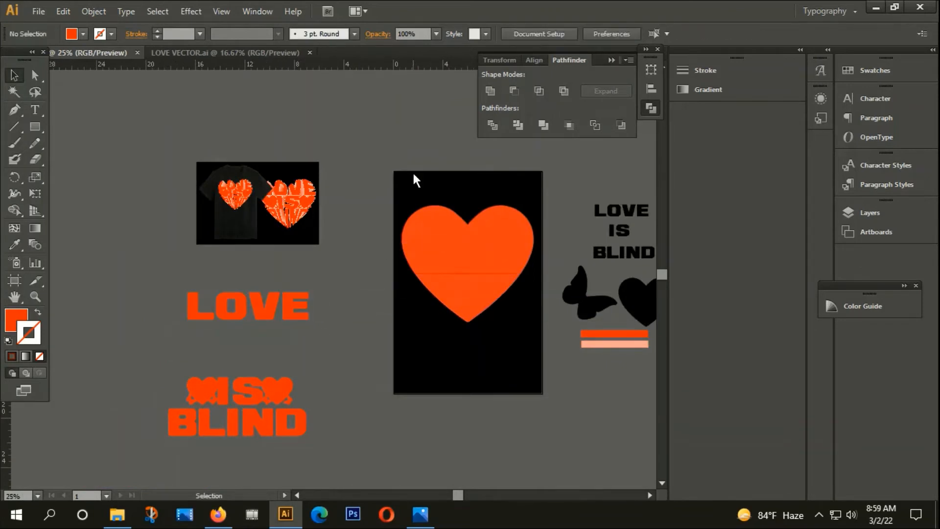
left_click(453, 235)
right_click(449, 224)
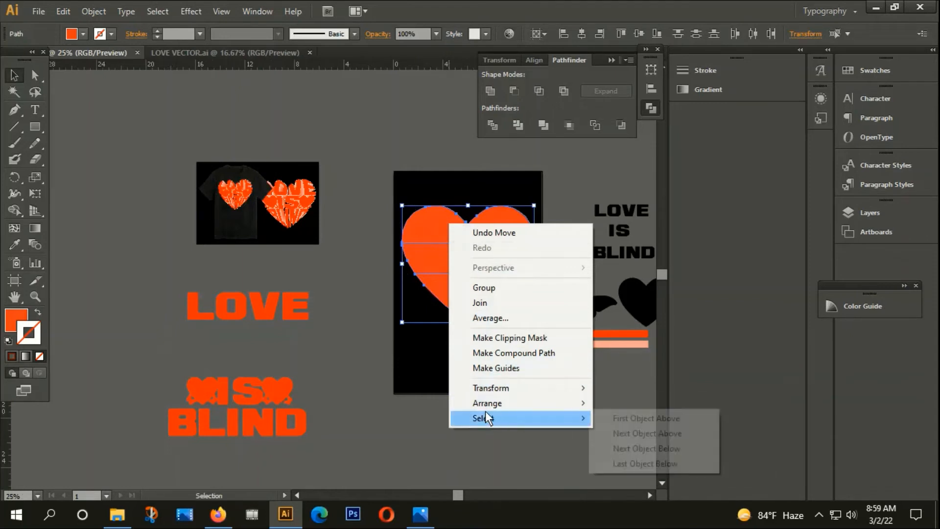
mouse_move(481, 405)
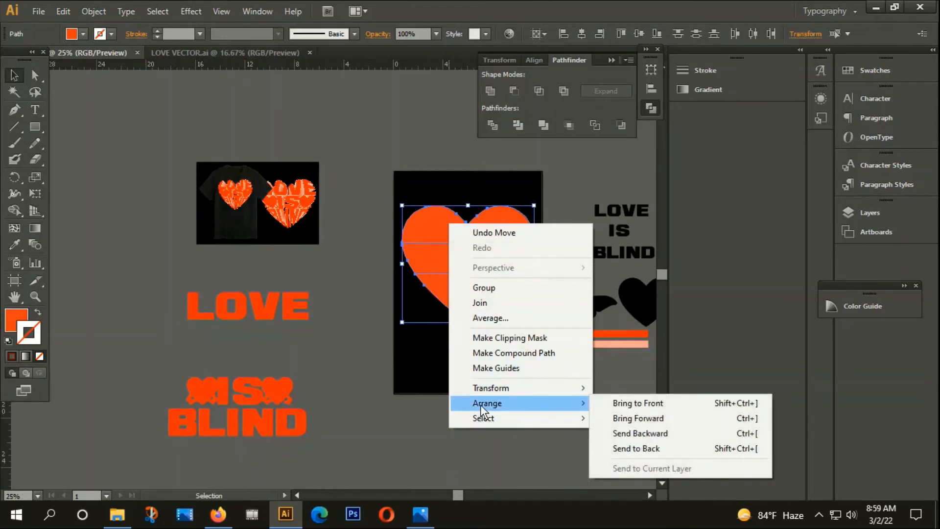
left_click(631, 404)
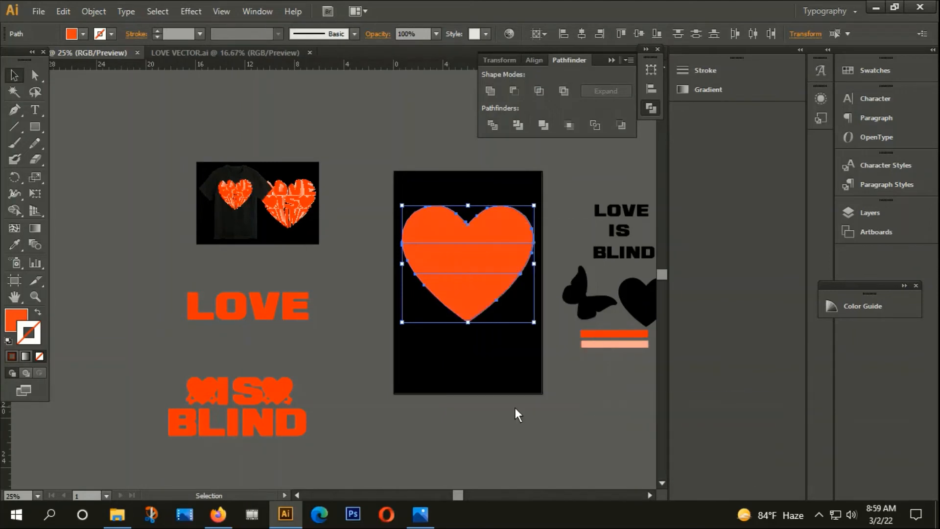
Envelope-distort the LOVE row into the heart's upper section using Make with Top Object, and deselect it.
left_click(313, 324)
left_click(269, 304)
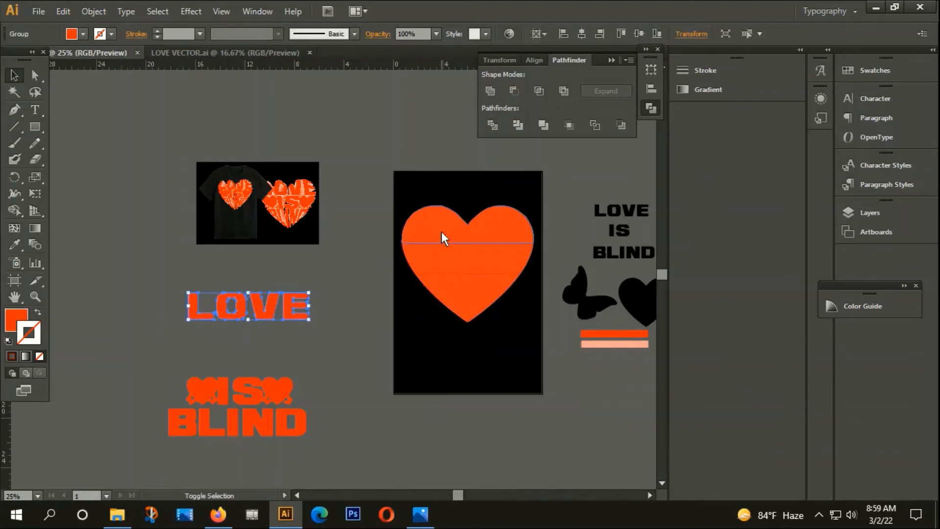
left_click(439, 228, "shift")
left_click(95, 10)
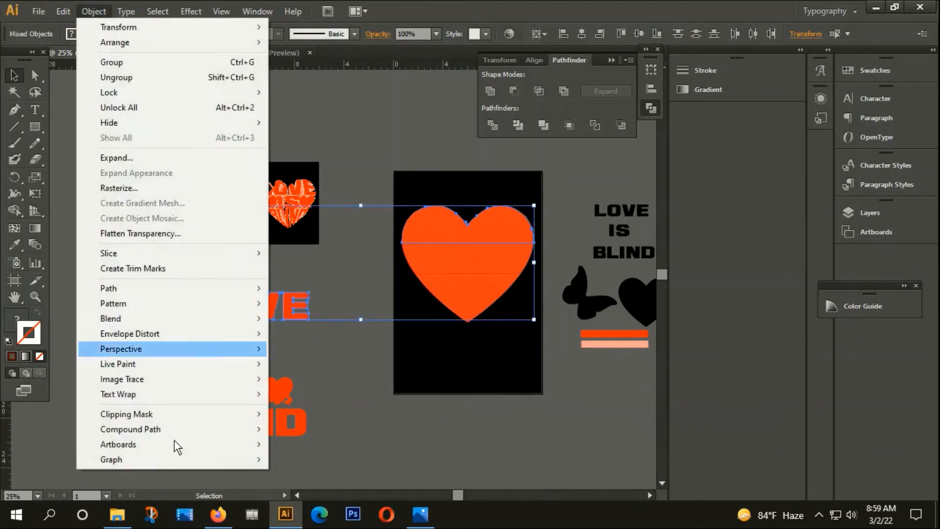
mouse_move(123, 336)
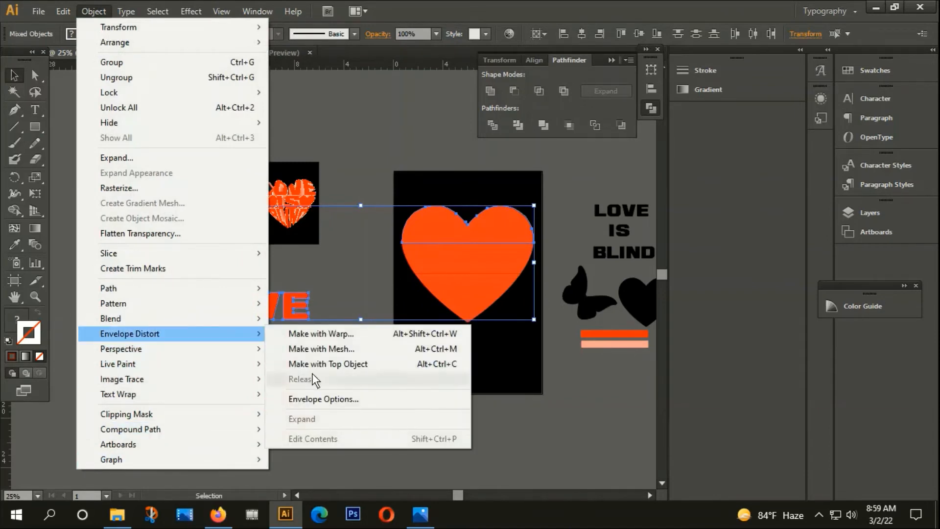
left_click(334, 366)
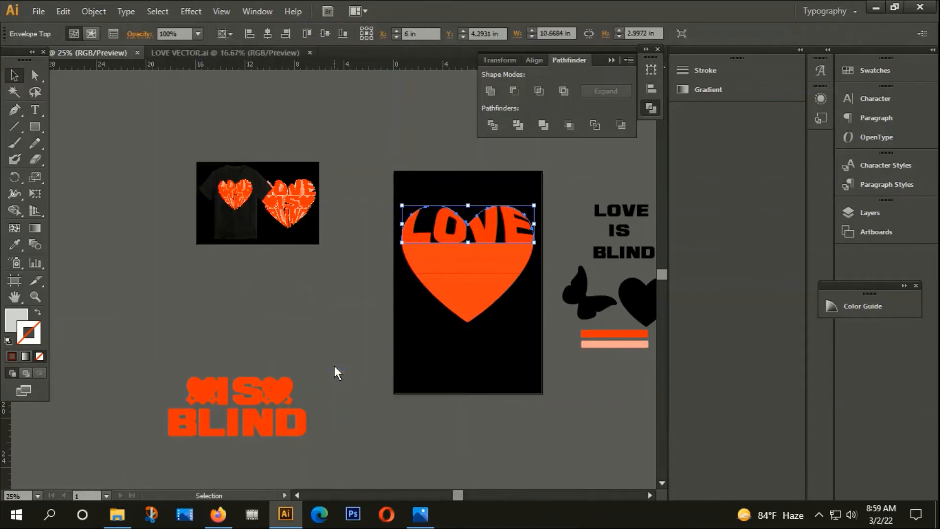
left_click(446, 385)
Envelope-distort the decorated IS row into the heart's middle section using Make with Top Object.
left_click(468, 260)
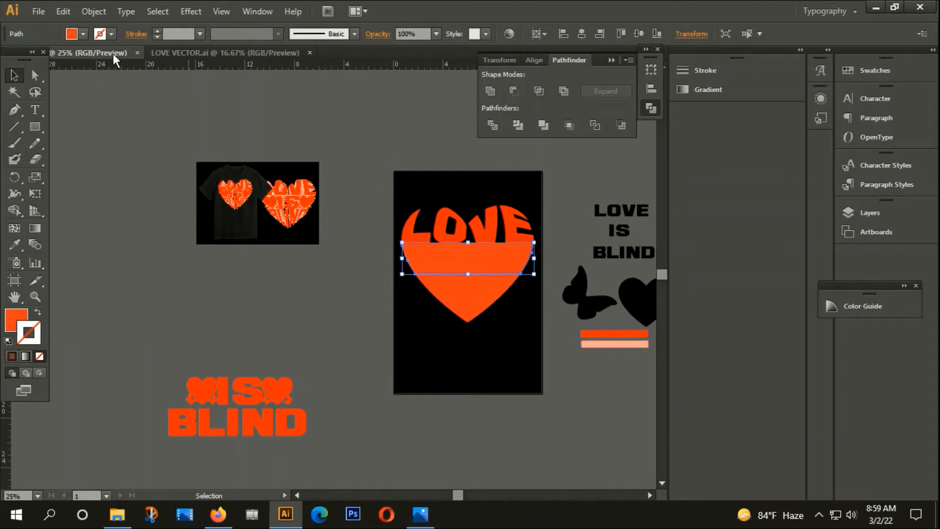
left_click(255, 379, "shift")
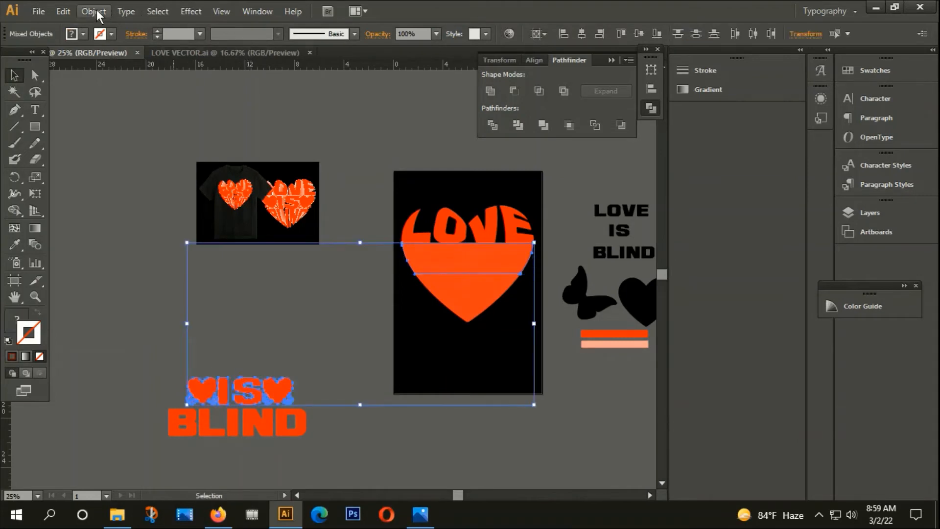
left_click(94, 11)
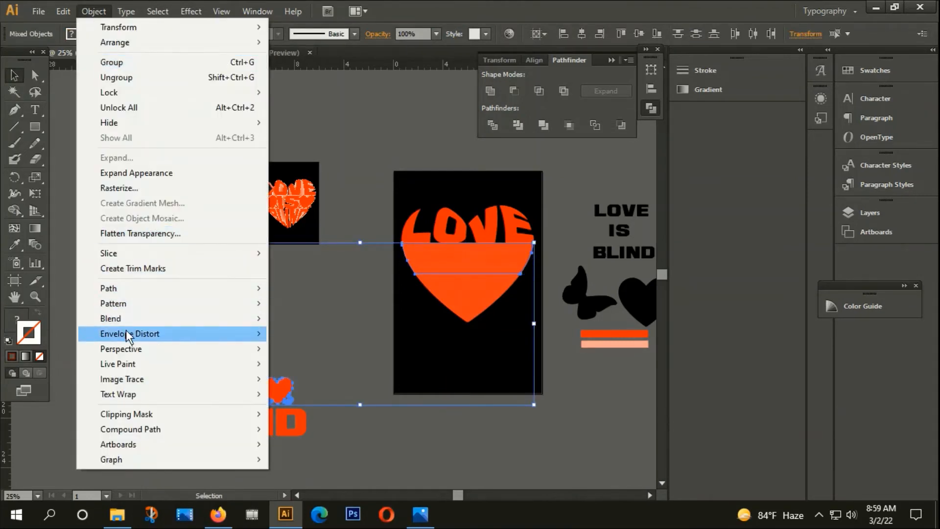
mouse_move(125, 331)
left_click(319, 362)
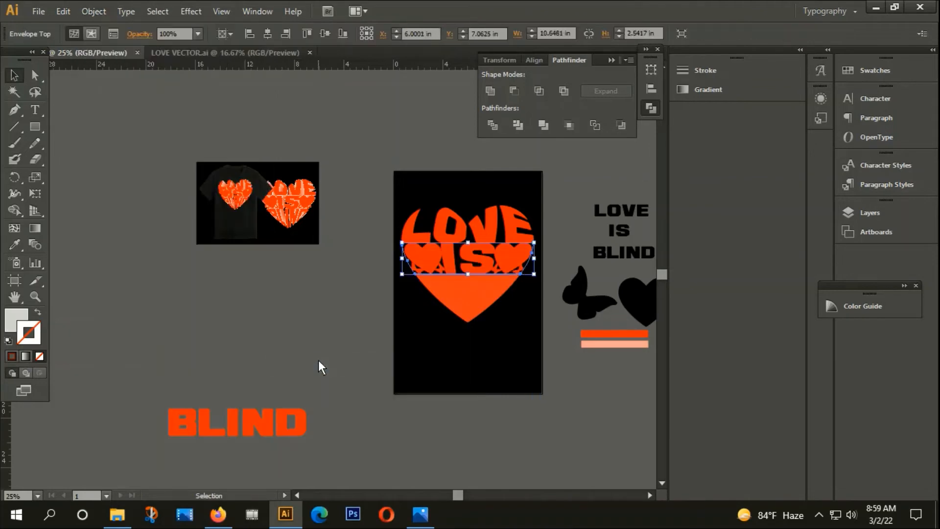
Envelope-distort the BLIND row into the heart's lower section using Make with Top Object, and deselect it.
left_click(448, 290)
left_click(233, 430, "shift")
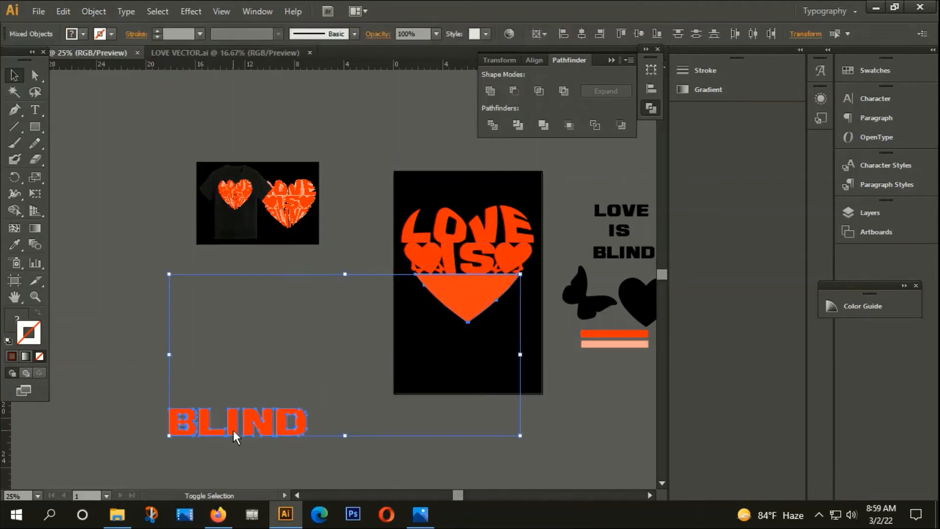
left_click(94, 11)
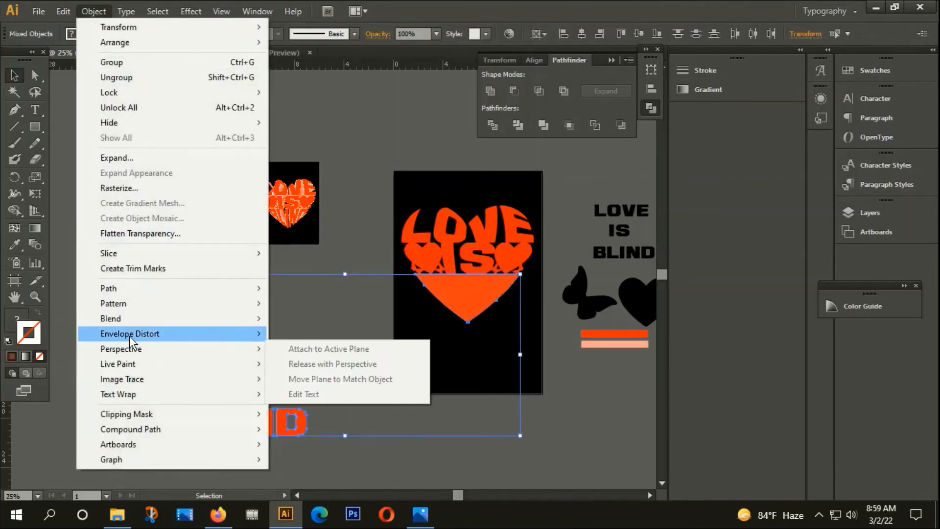
mouse_move(129, 336)
left_click(333, 366)
left_click(413, 365)
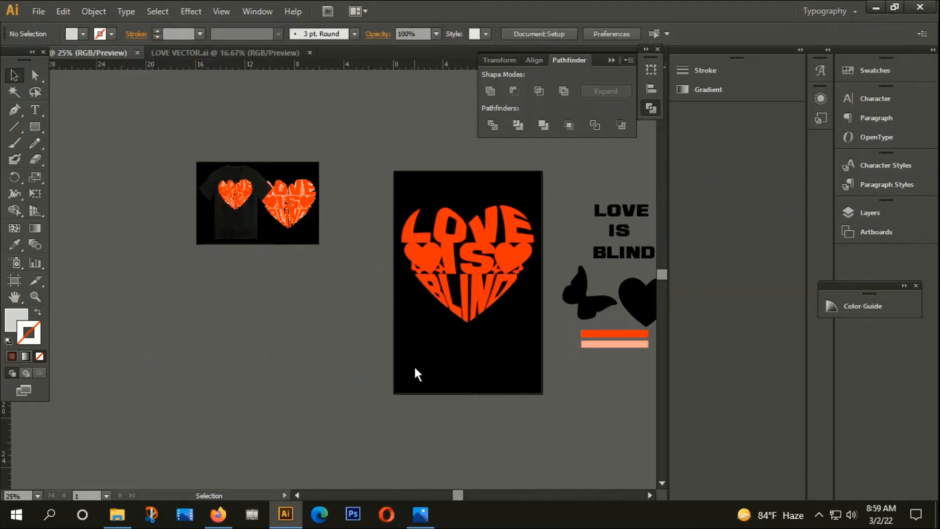
Expand the three envelope-distorted words on the artboard and group them as one heart.
left_click_drag(462, 362, 381, 350)
right_click(315, 256)
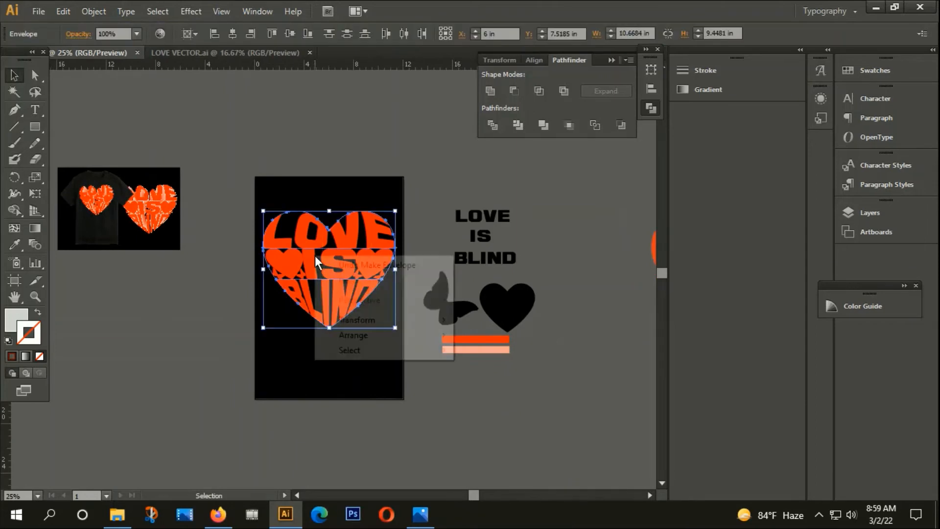
left_click(93, 10)
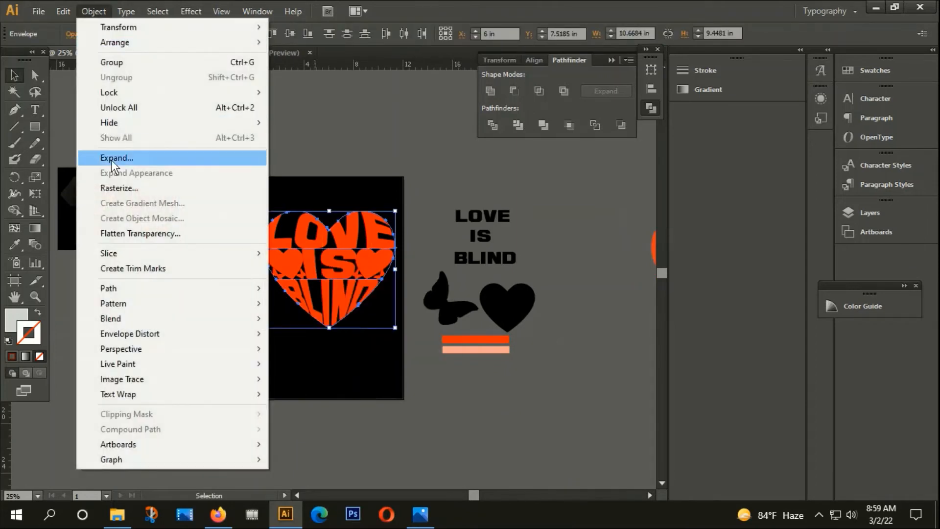
left_click(112, 161)
left_click(623, 433)
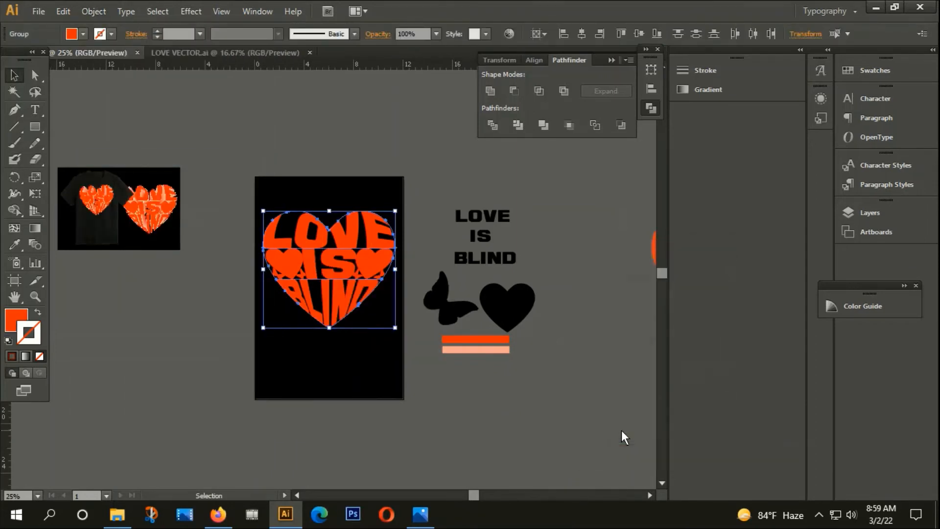
right_click(331, 243)
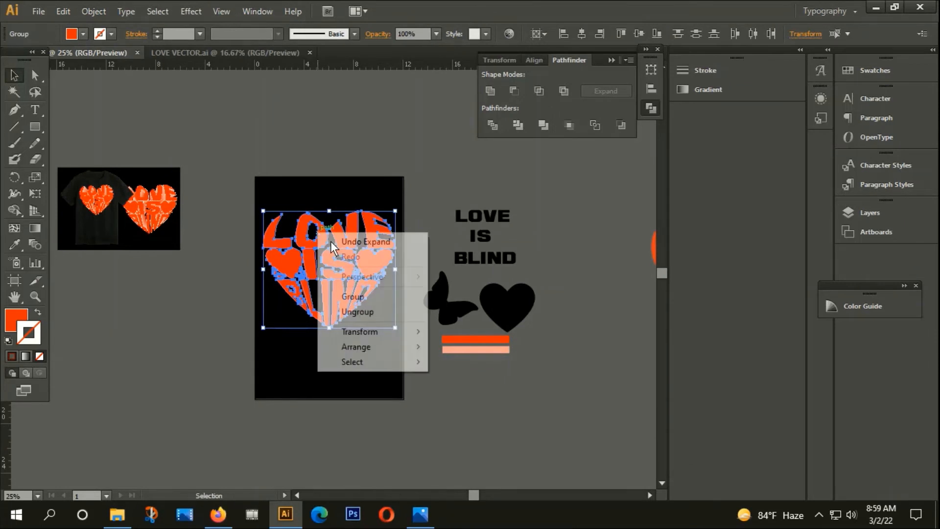
left_click(354, 296)
Paste a copy of the grouped heart lettering in front and scale it down proportionally around its center.
scroll(285, 281, "up", 2)
key("ctrl+c")
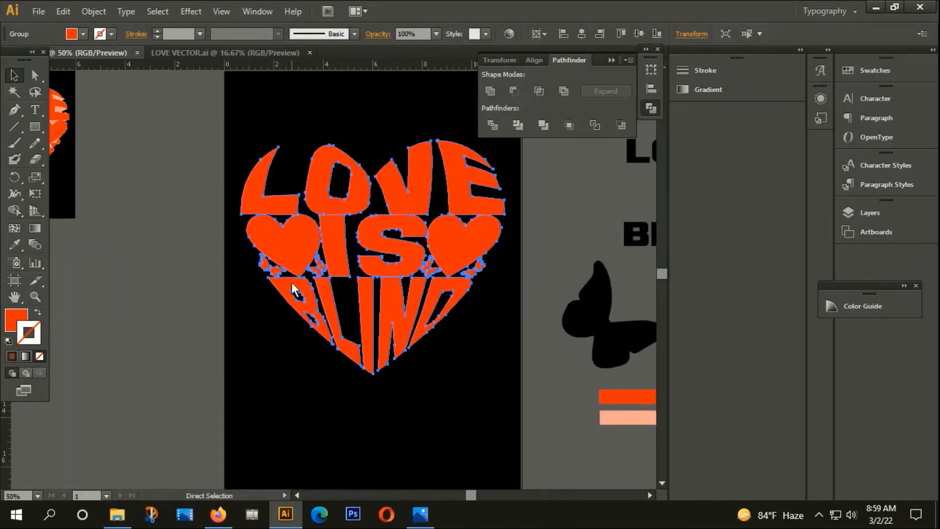
key("ctrl+f")
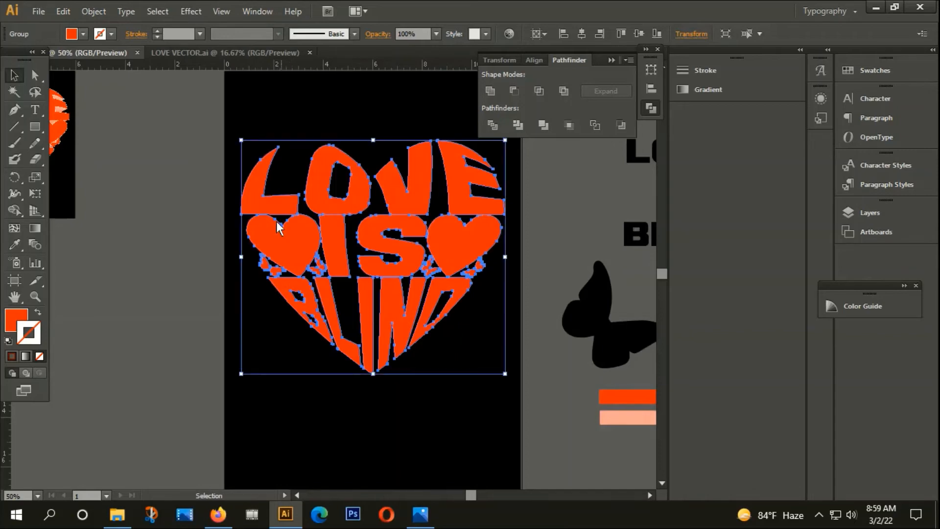
left_click_drag(240, 141, 280, 174)
Recolor the smaller heart lettering copy with the light peach of the lower color bar using the Eyedropper.
key("ctrl+minus")
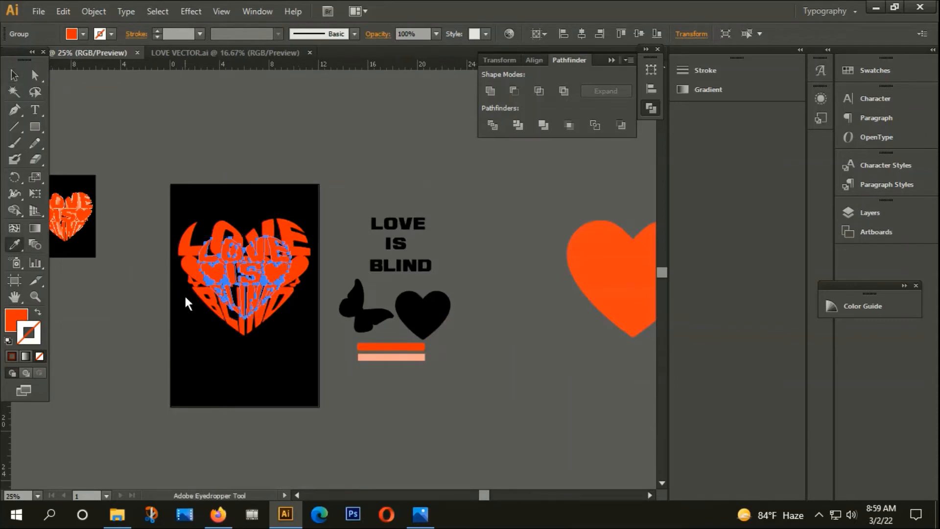
key("i")
left_click(388, 358)
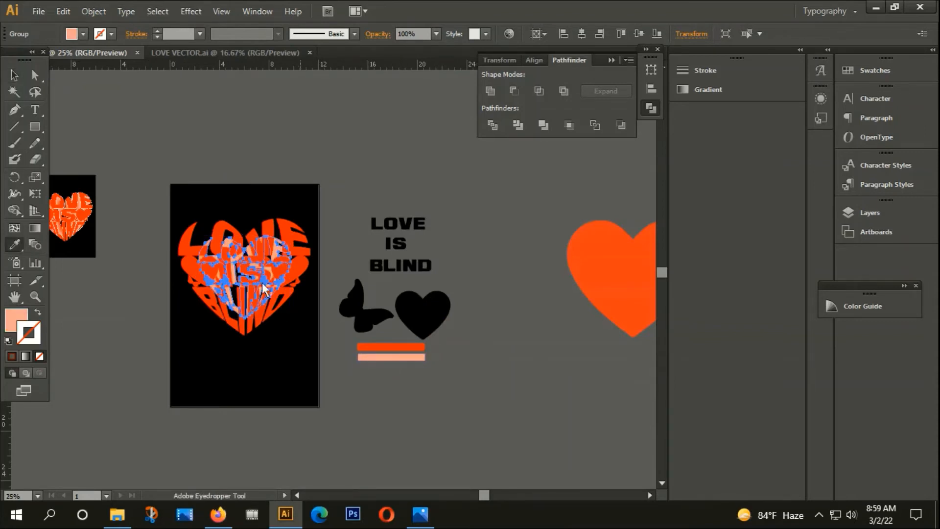
key("v")
scroll(230, 266, "up", 2)
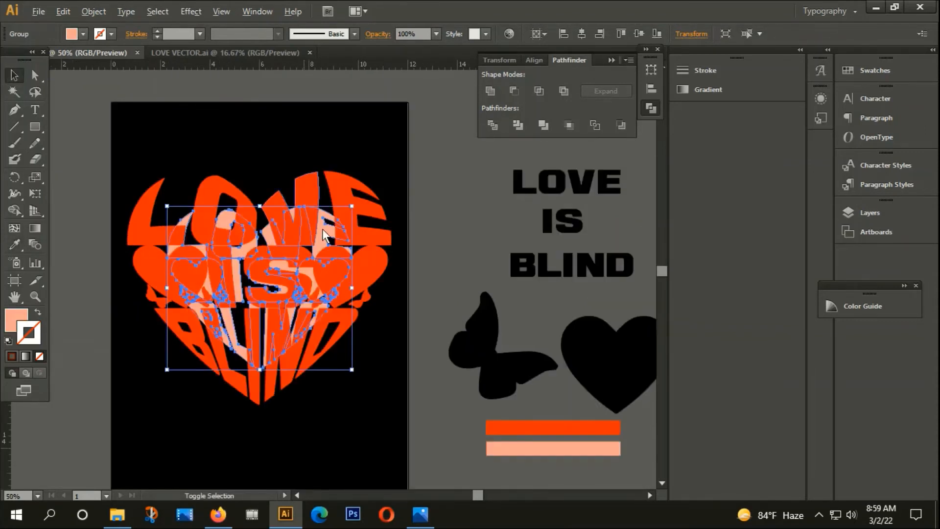
left_click_drag(351, 205, 339, 219)
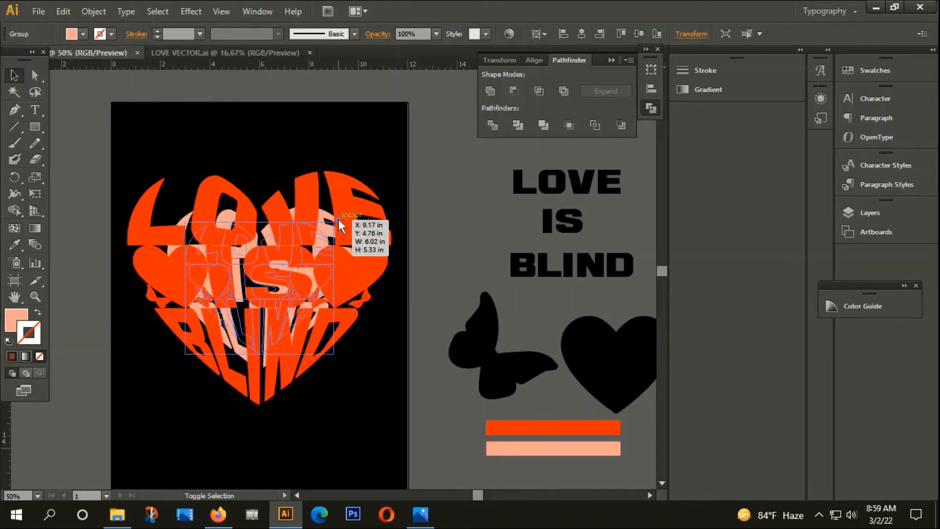
left_click(274, 140)
left_click(234, 300)
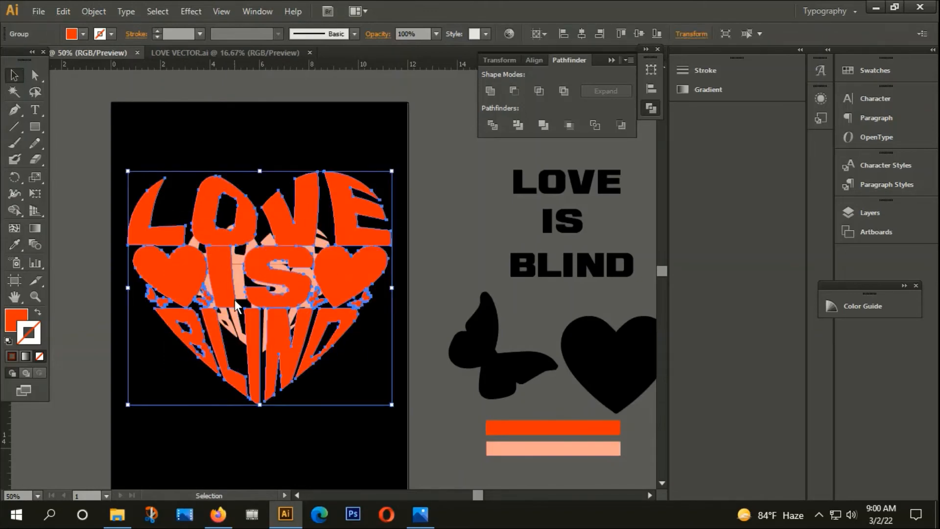
key("ctrl+shift+bracketright")
left_click(282, 414)
key("v")
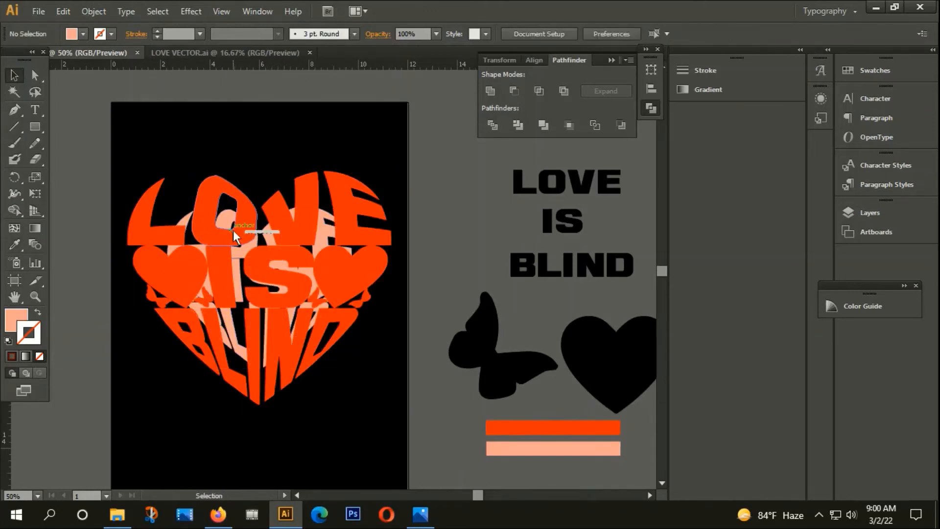
left_click(184, 218)
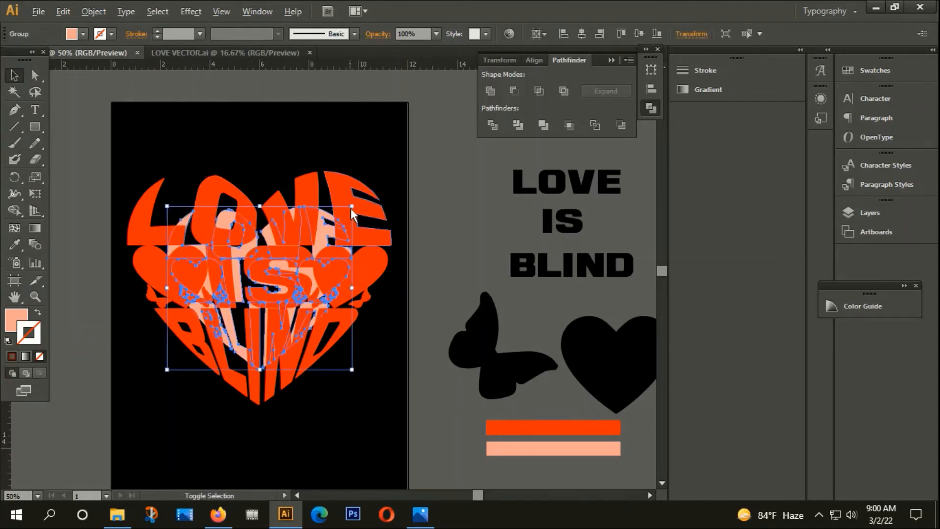
left_click_drag(351, 207, 342, 217)
key("ctrl+z")
left_click(406, 296)
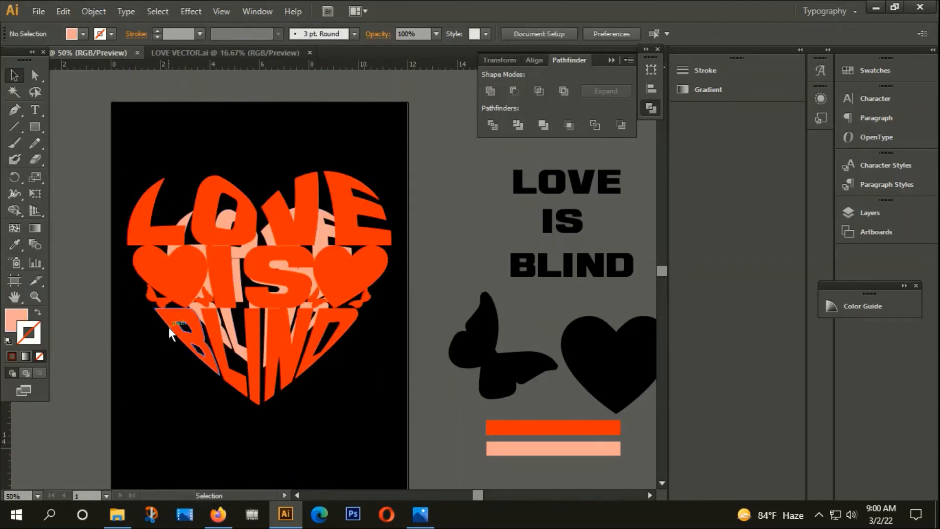
Scale the peach heart lettering down a little further around its center and deselect it.
scroll(147, 245, "up", 3)
left_click(255, 166)
scroll(261, 178, "down", 3)
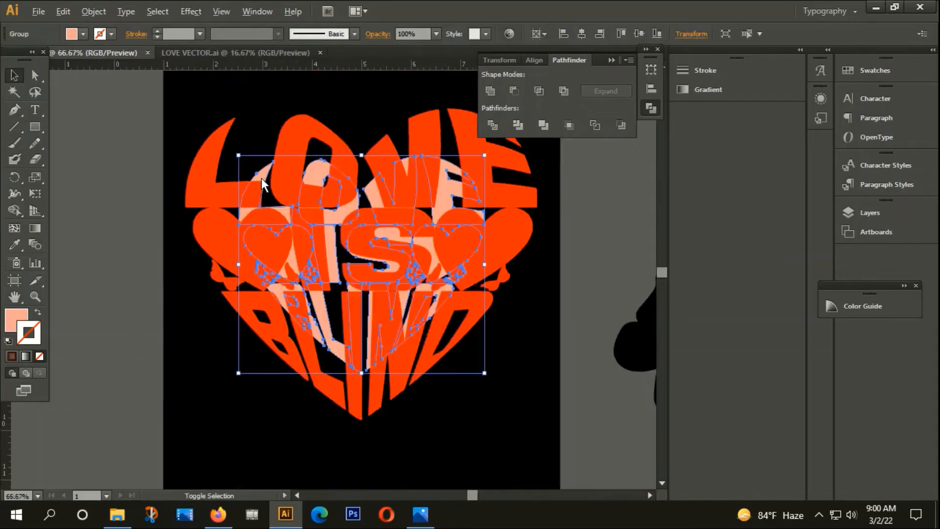
left_click_drag(430, 160, 423, 172)
left_click(104, 171)
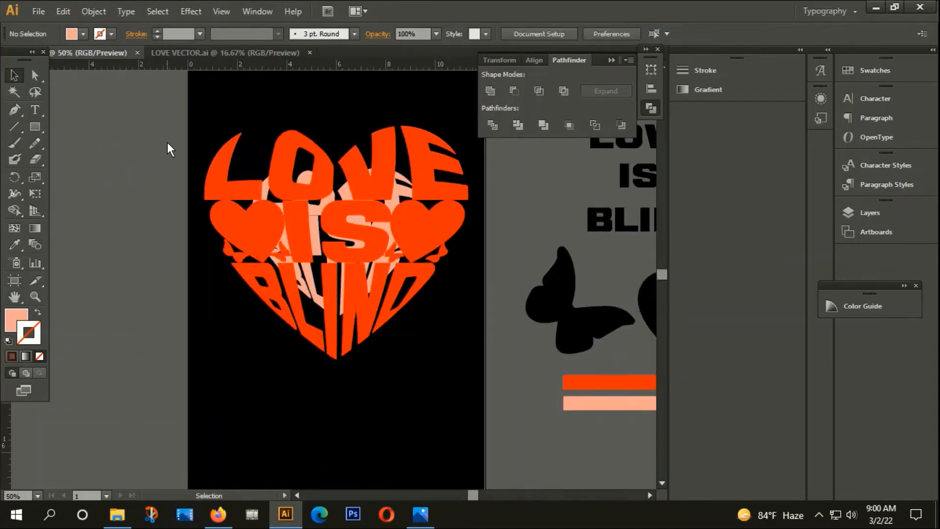
Blend the orange and peach heart letterings together using Specified Steps spacing with 50 steps.
left_click(260, 235)
left_click(84, 11)
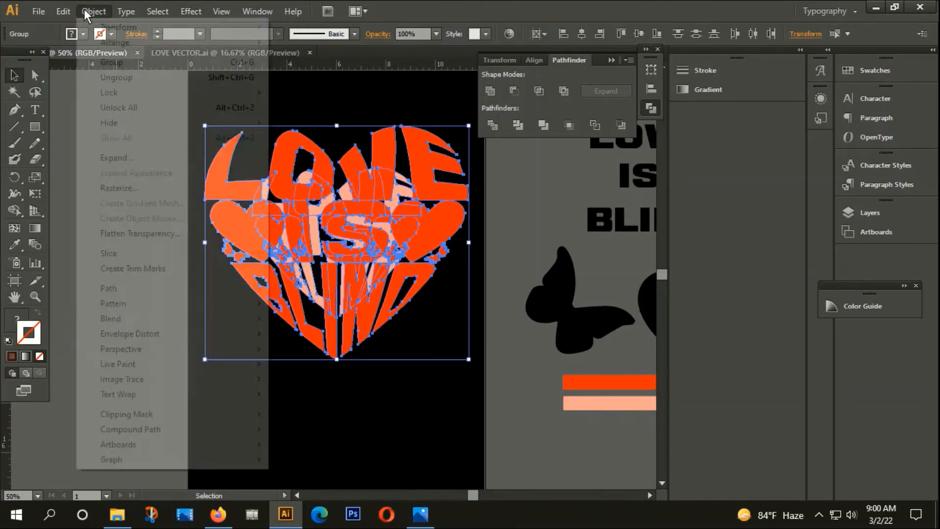
mouse_move(118, 319)
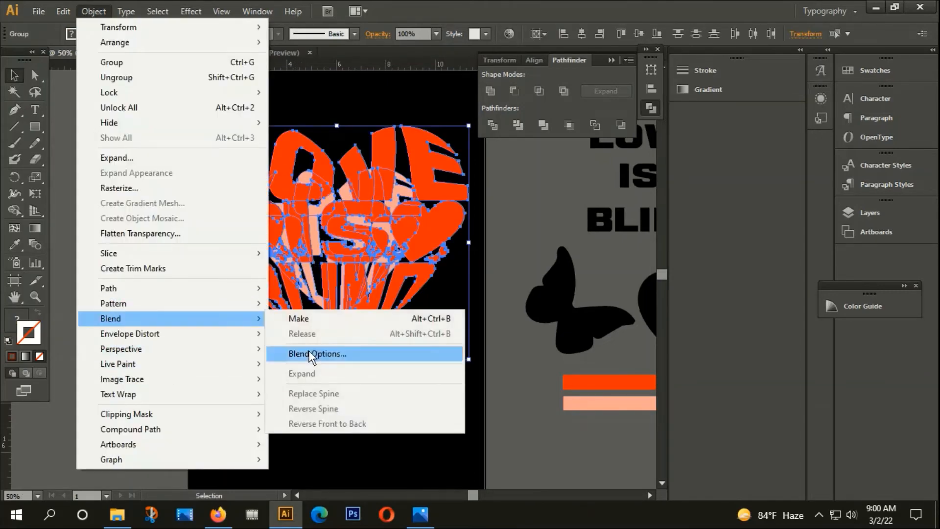
left_click(309, 351)
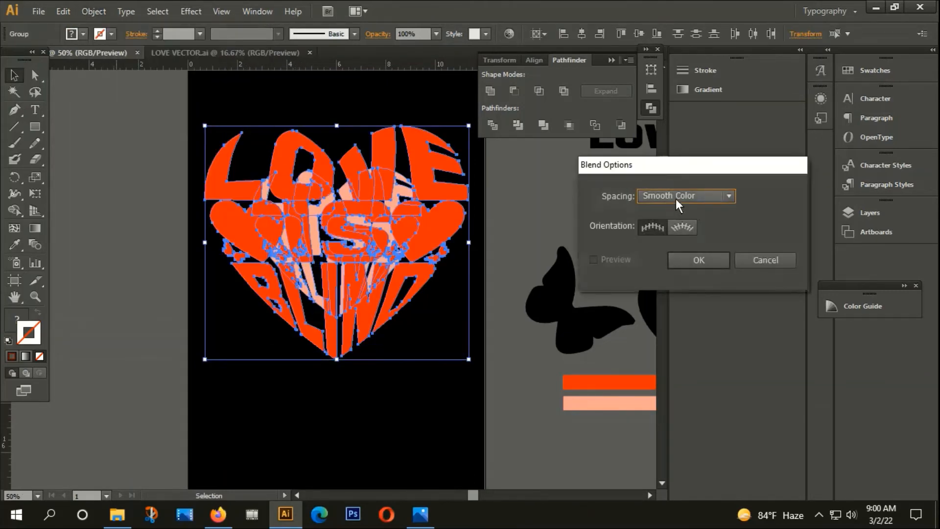
left_click(677, 196)
left_click(673, 227)
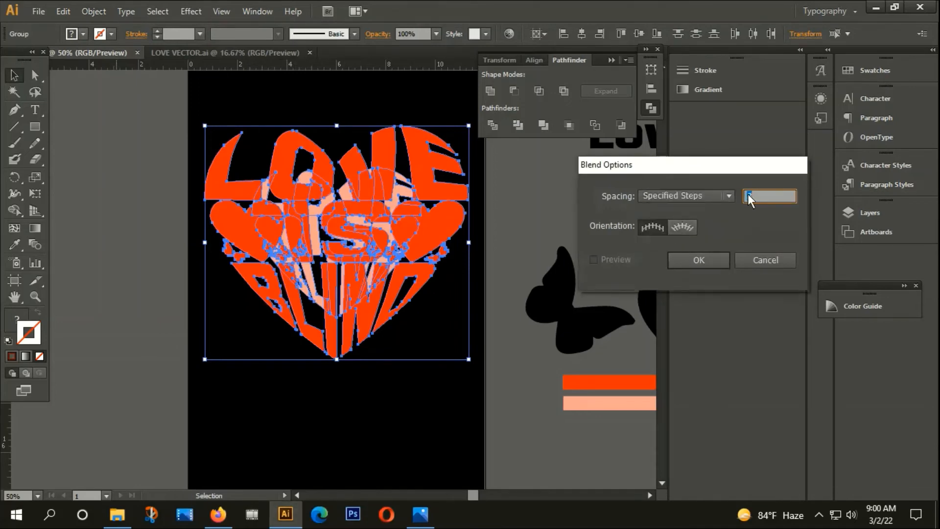
left_click(695, 264)
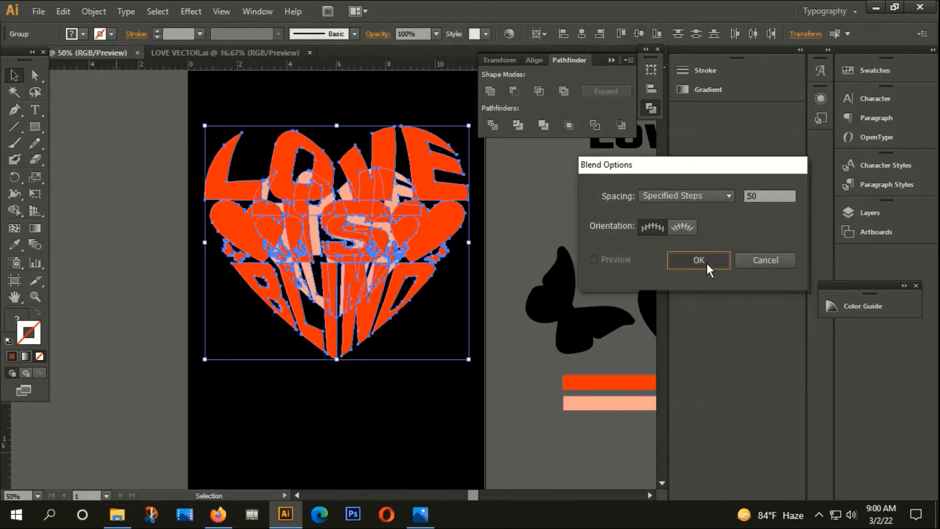
left_click(92, 13)
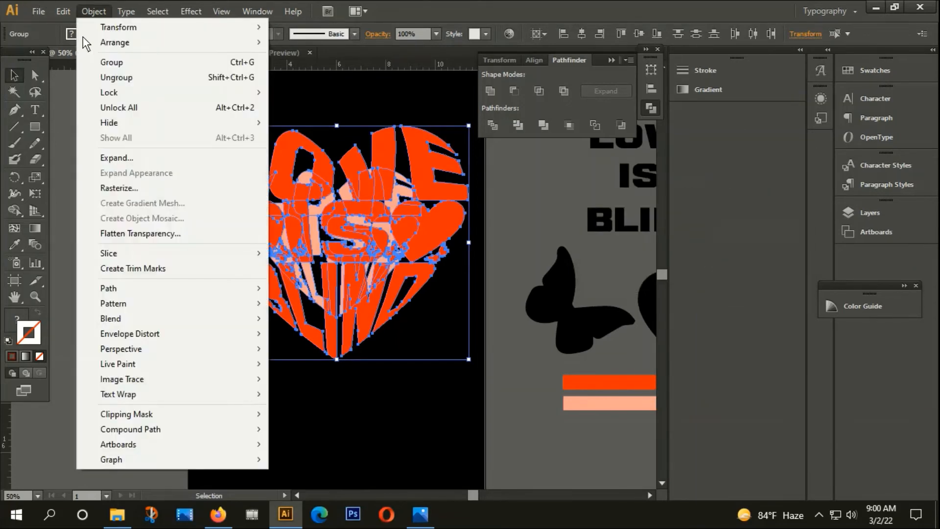
mouse_move(115, 319)
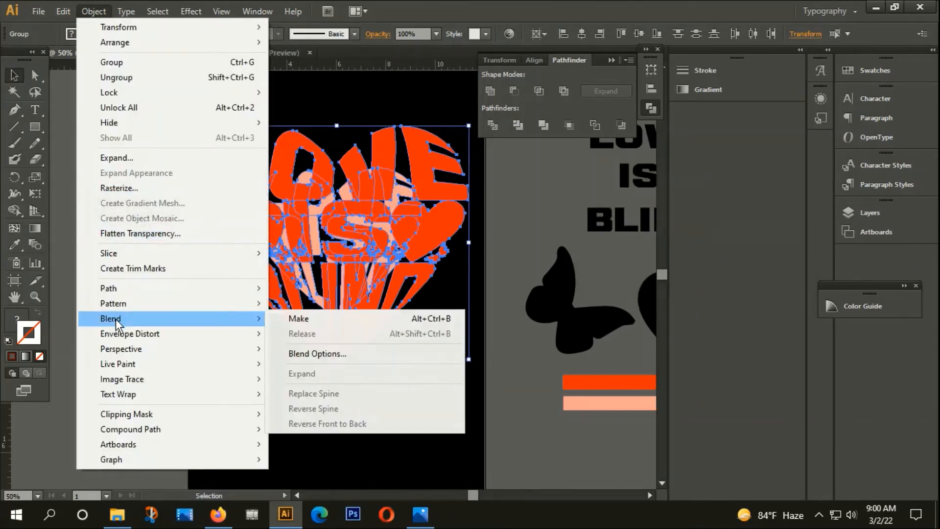
left_click(306, 317)
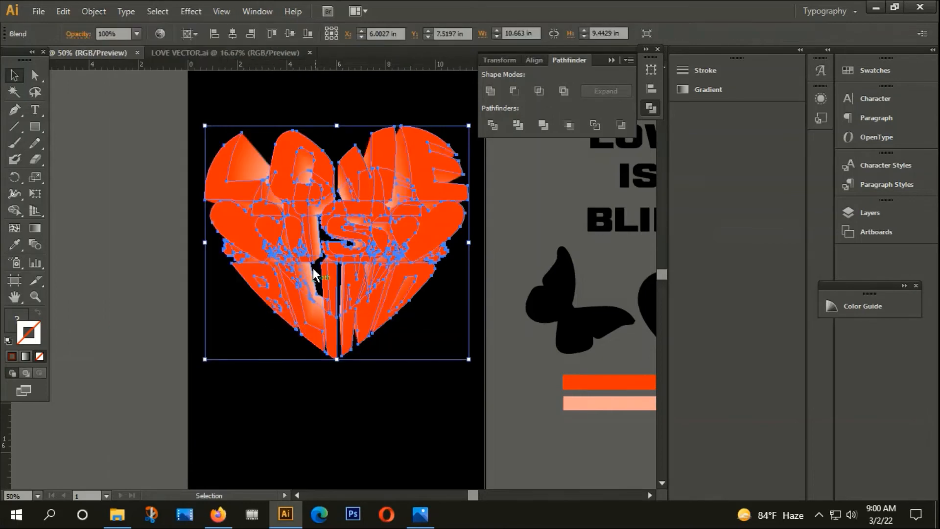
Expand the heart blend with Object and Fill included, ungroup the result and deselect it.
left_click(93, 12)
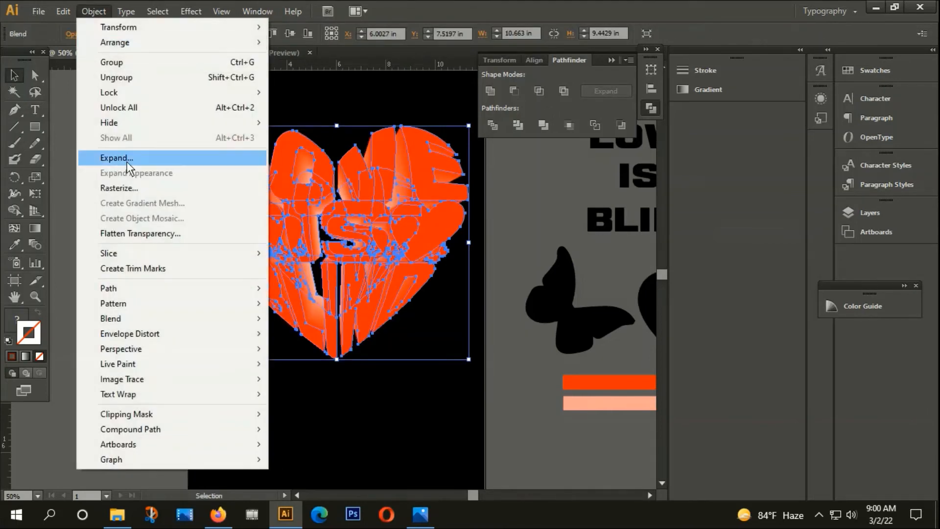
left_click(114, 160)
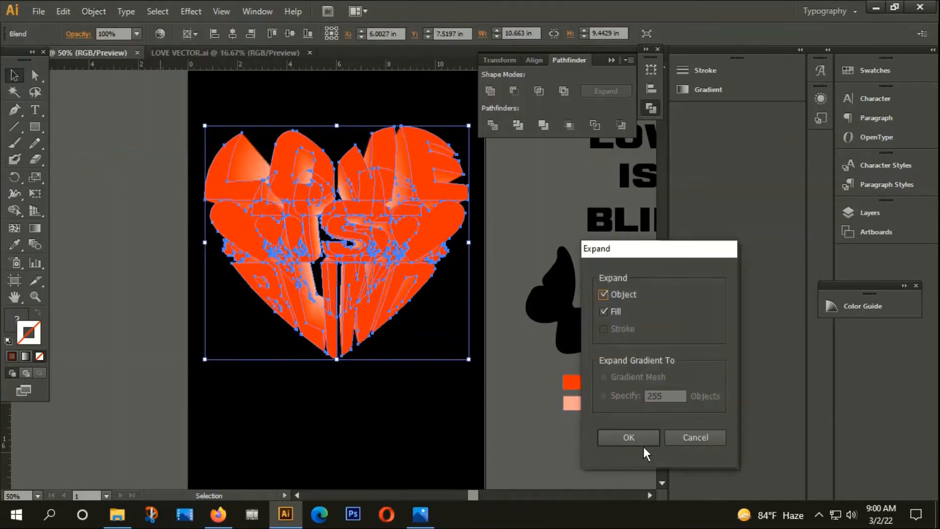
left_click(628, 436)
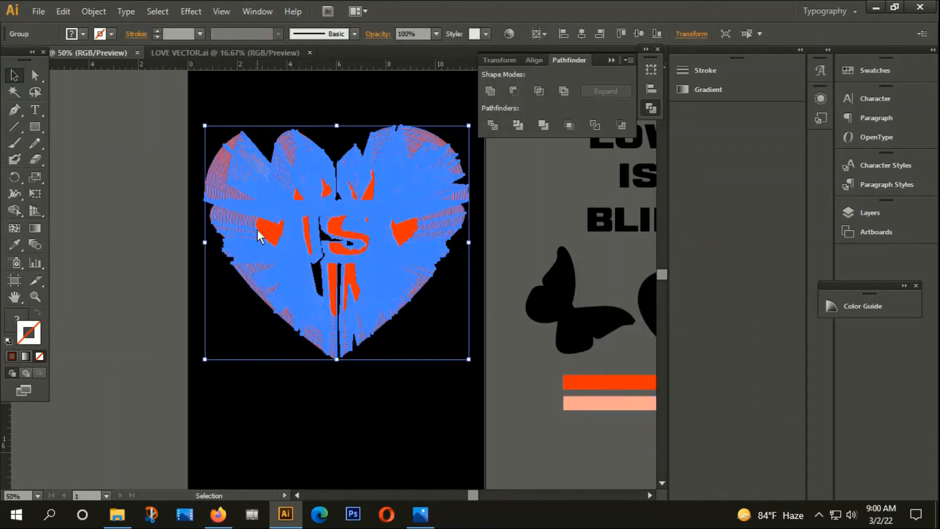
right_click(256, 203)
left_click(294, 285)
left_click(281, 394)
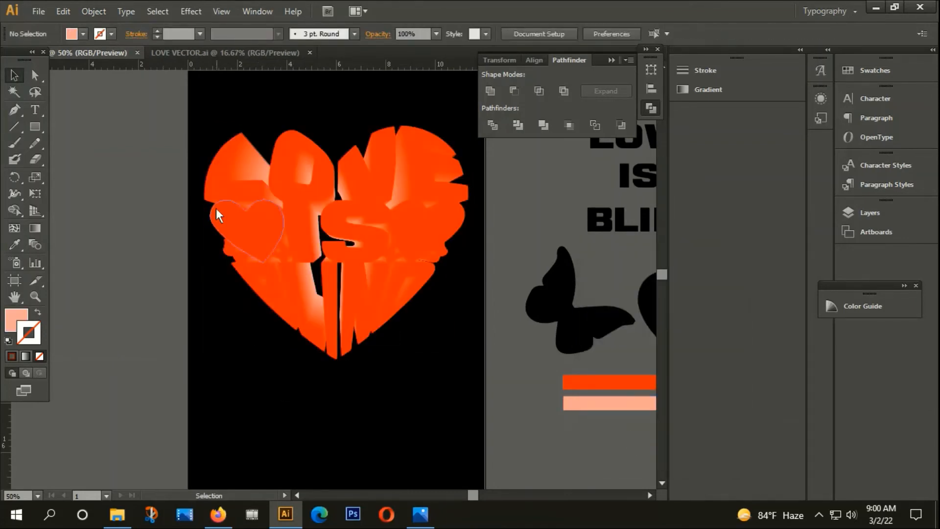
Give the front orange heart lettering an off-white F4F2F2 stroke and deselect it.
left_click(212, 170)
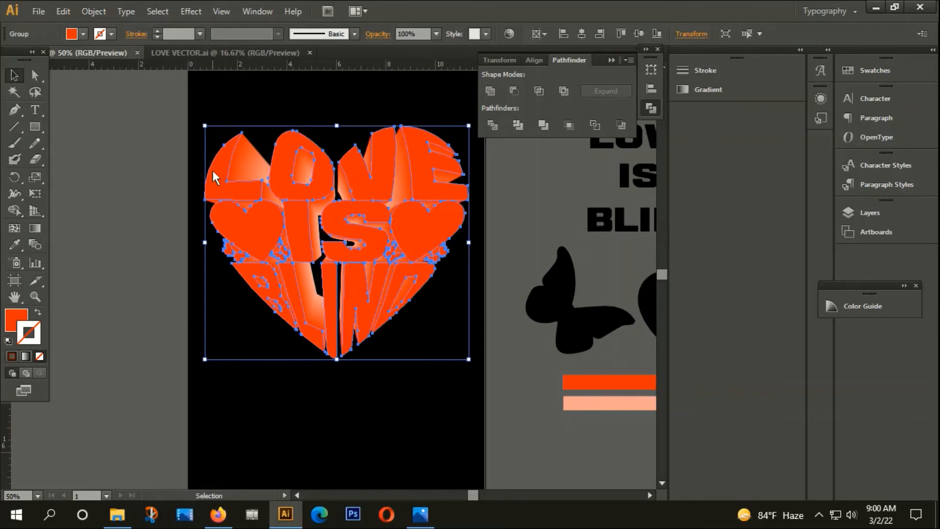
key("i")
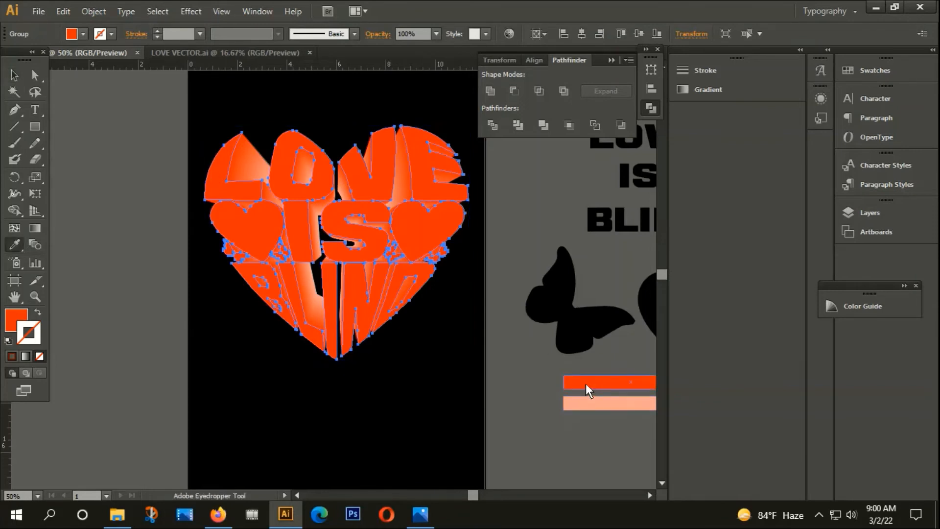
left_click(14, 75)
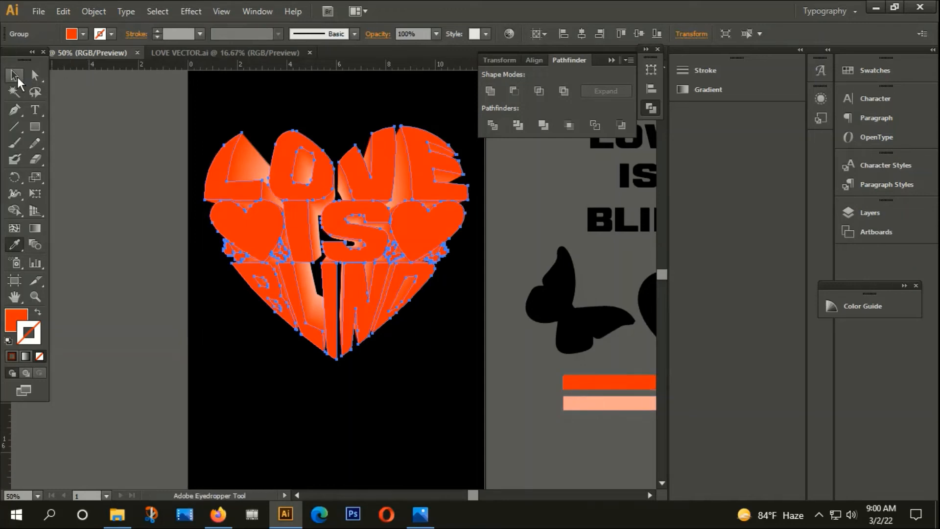
double_click(30, 332)
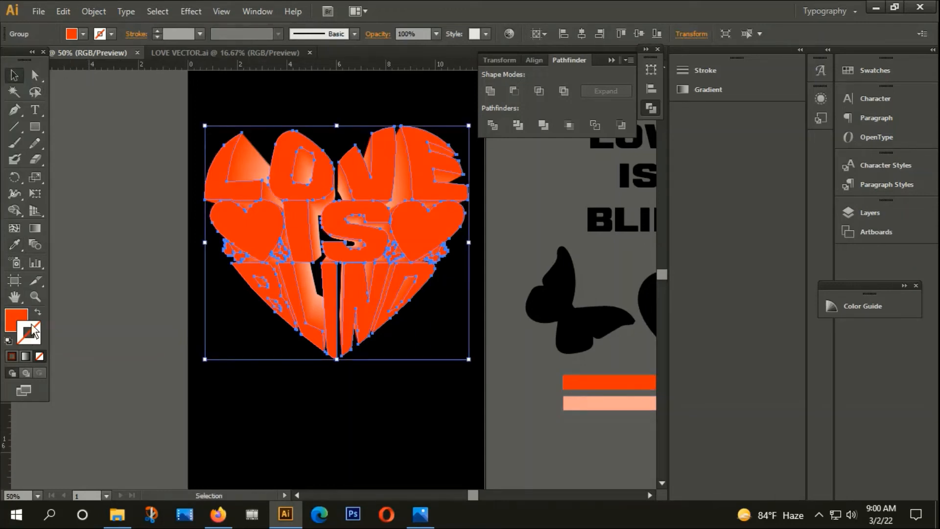
left_click(84, 302)
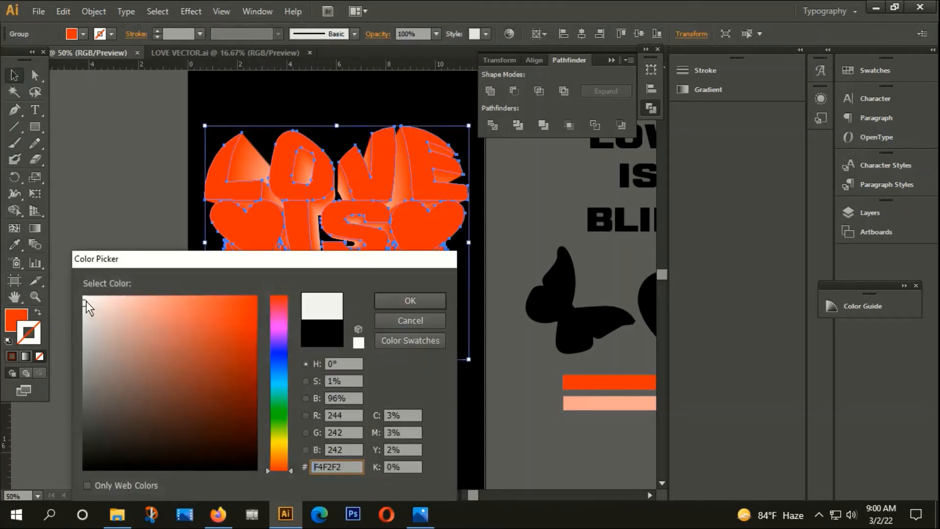
left_click(387, 304)
left_click(195, 319)
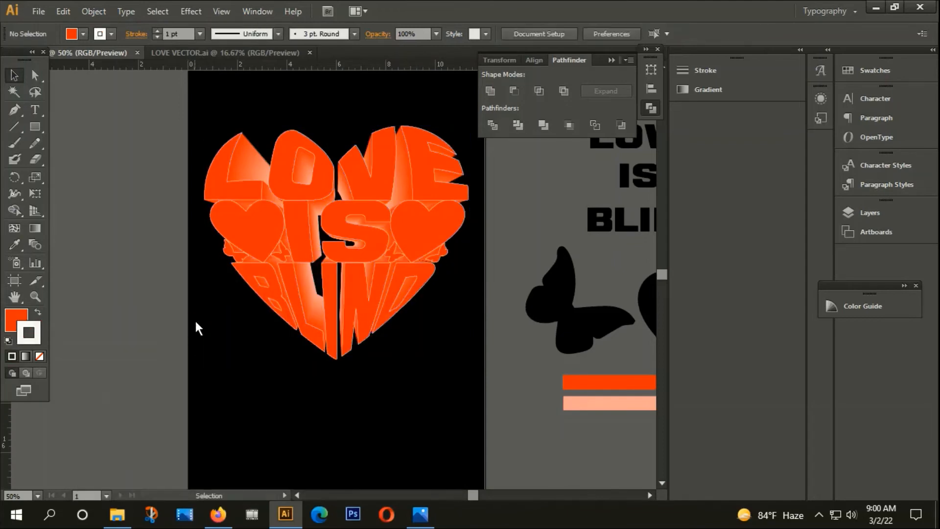
Try a lighter orange-red fill, F74848, on the front heart lettering.
scroll(204, 304, "down", 2)
scroll(204, 304, "down", 1)
scroll(208, 234, "up", 4)
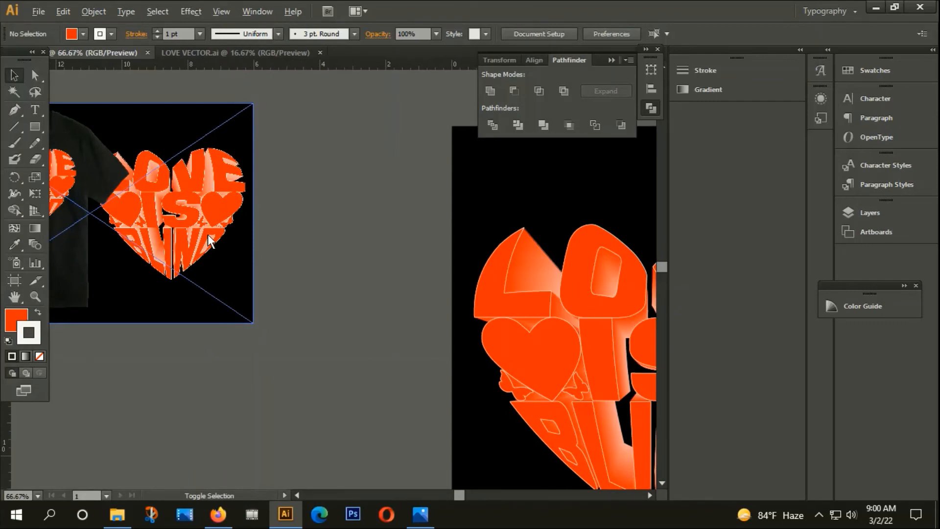
scroll(207, 234, "down", 2)
scroll(380, 327, "up", 1)
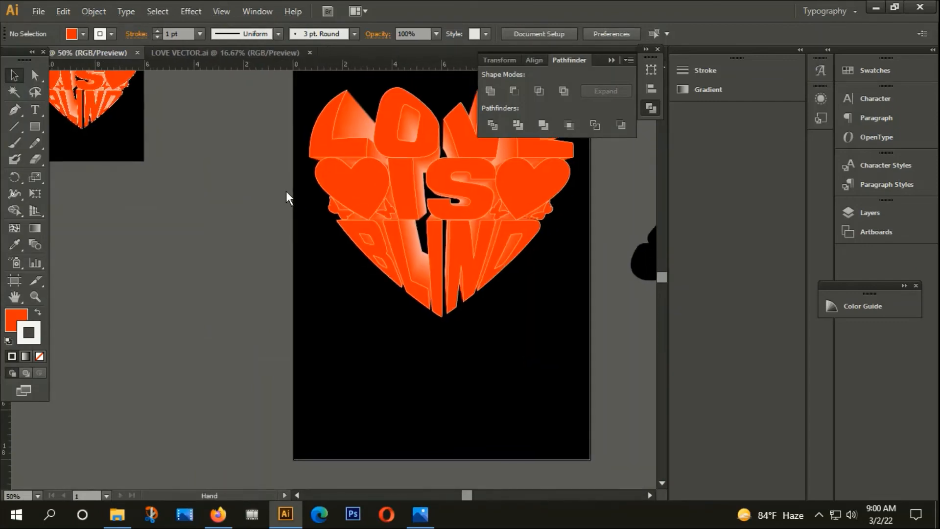
left_click(337, 145)
left_click(275, 264)
left_click(368, 187)
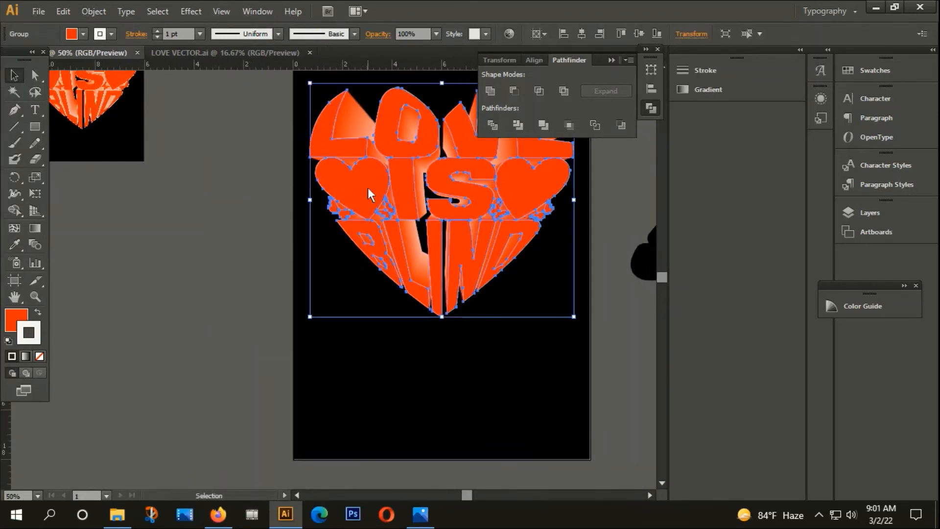
double_click(17, 323)
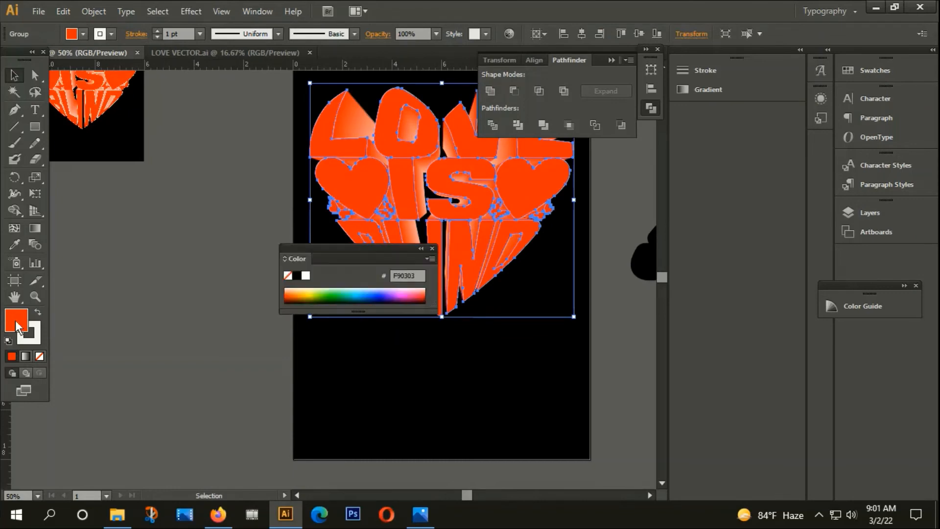
left_click(206, 301)
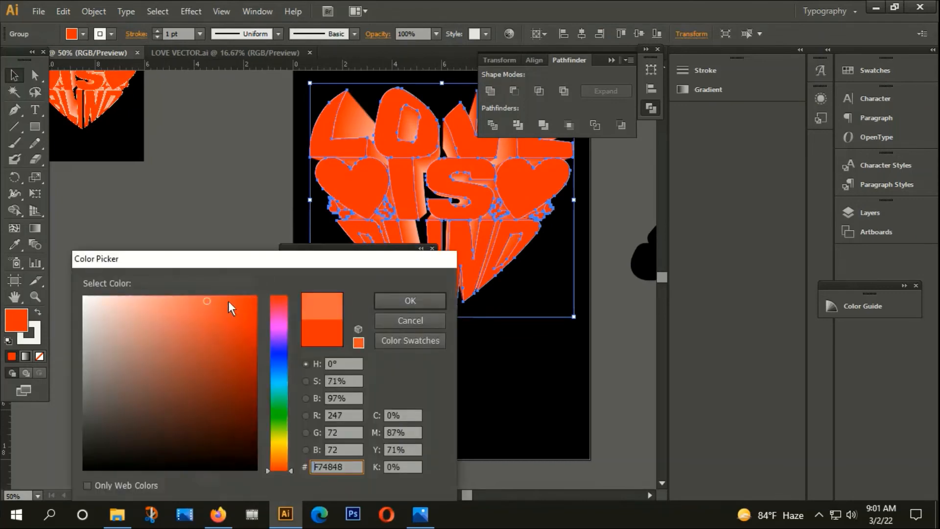
left_click(411, 301)
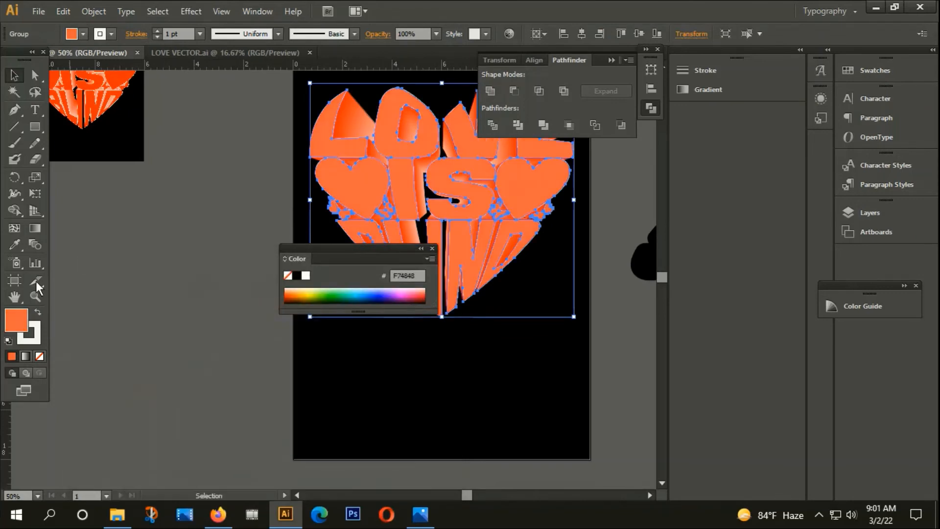
Set the front heart lettering's fill to dark red A00707, close the floating color settings and deselect the artwork.
double_click(21, 326)
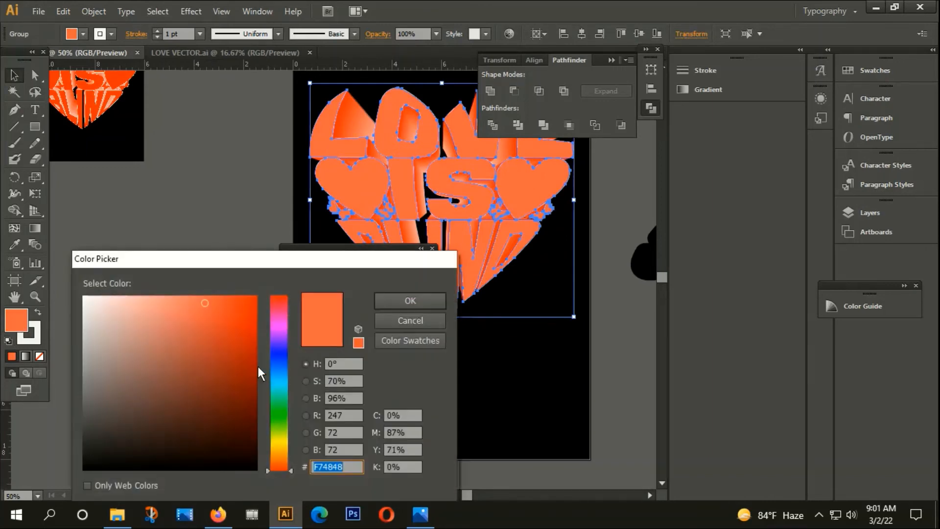
left_click(249, 360)
left_click(386, 300)
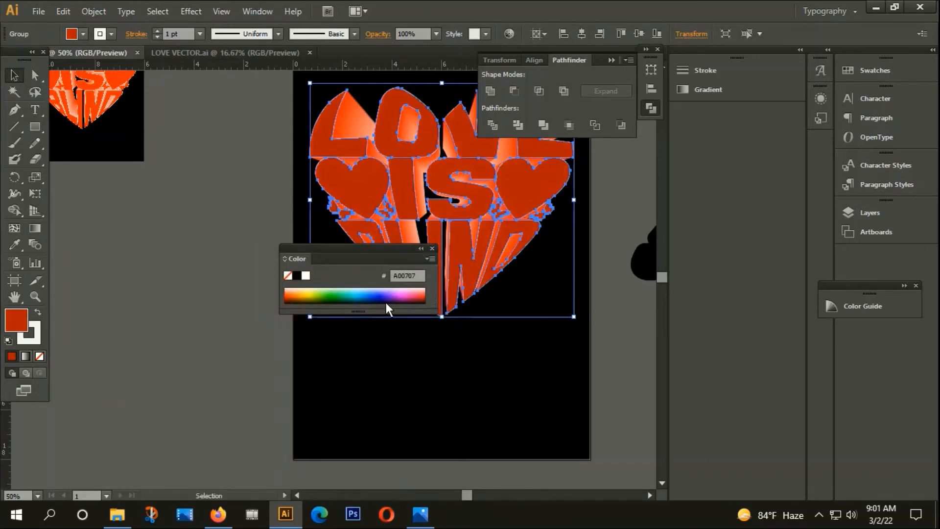
left_click(431, 248)
scroll(422, 260, "down", 2)
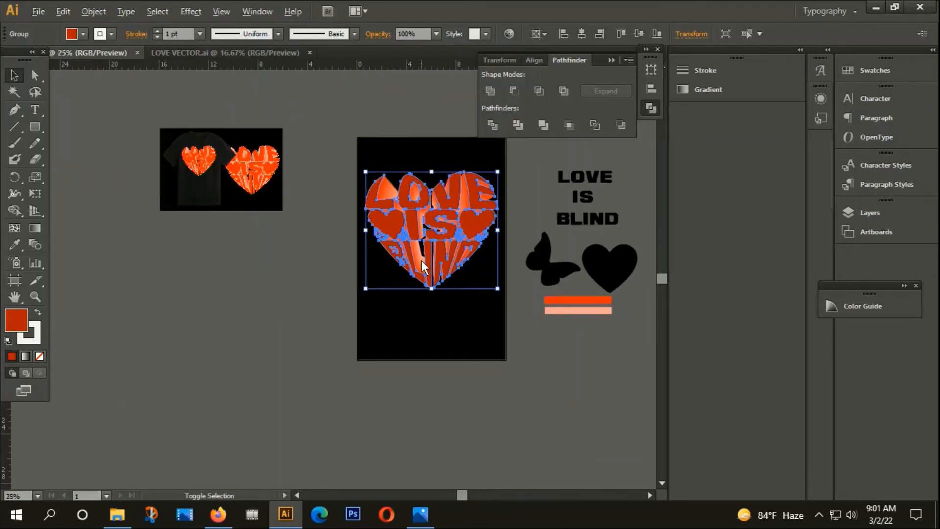
left_click(307, 234)
scroll(235, 164, "up", 3)
scroll(235, 165, "down", 2)
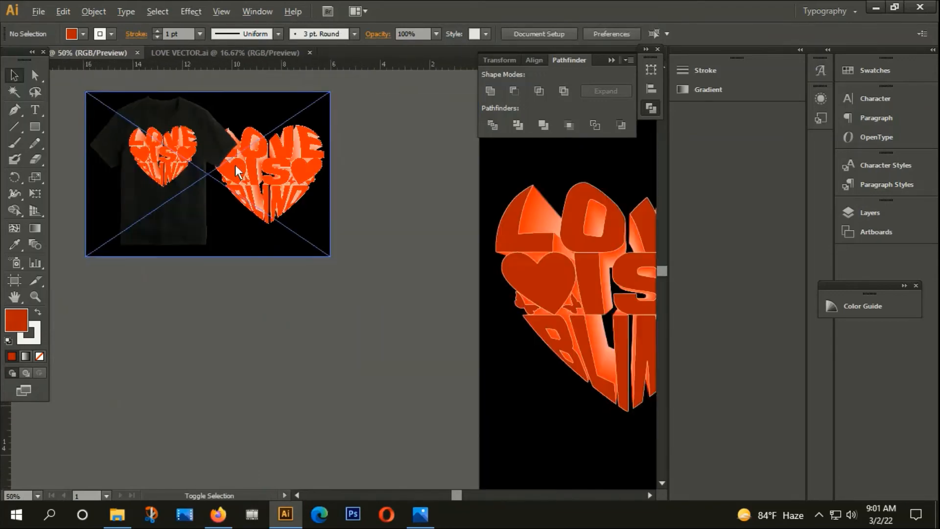
Try a pale pink fill, F2C2C2, on the front heart lettering.
left_click_drag(436, 331, 221, 305)
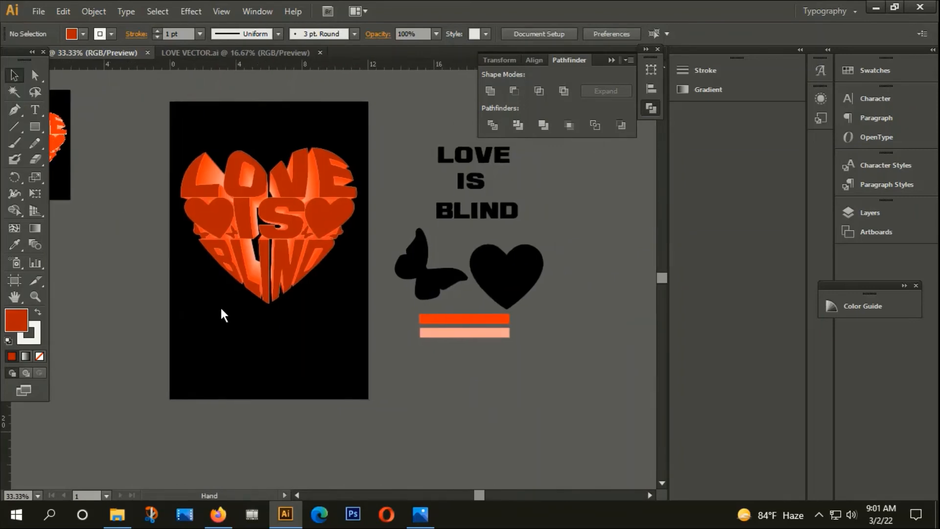
scroll(234, 277, "up", 3)
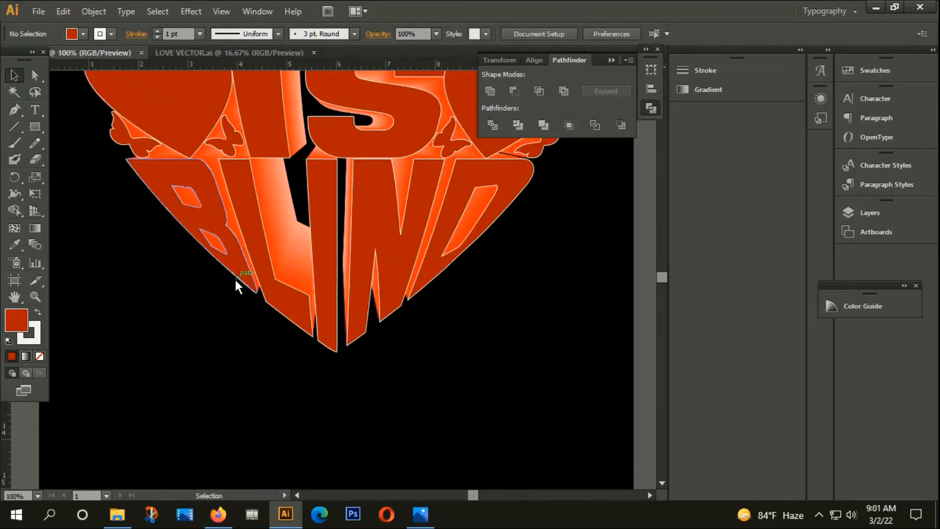
scroll(234, 277, "down", 3)
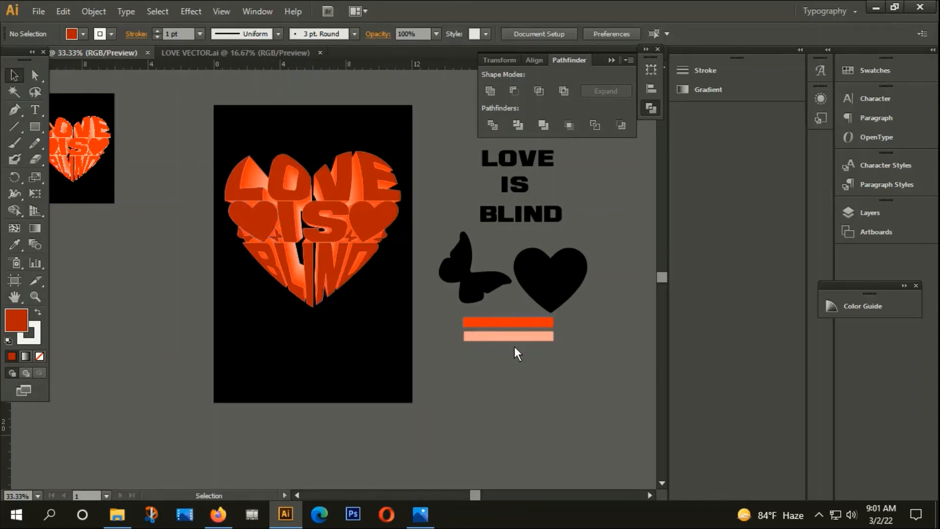
left_click(313, 279)
scroll(257, 209, "up", 3)
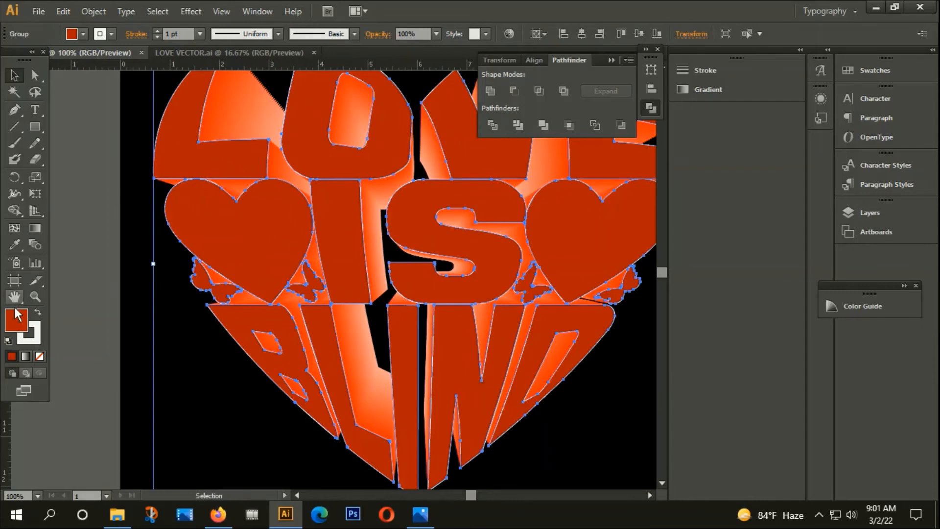
double_click(21, 323)
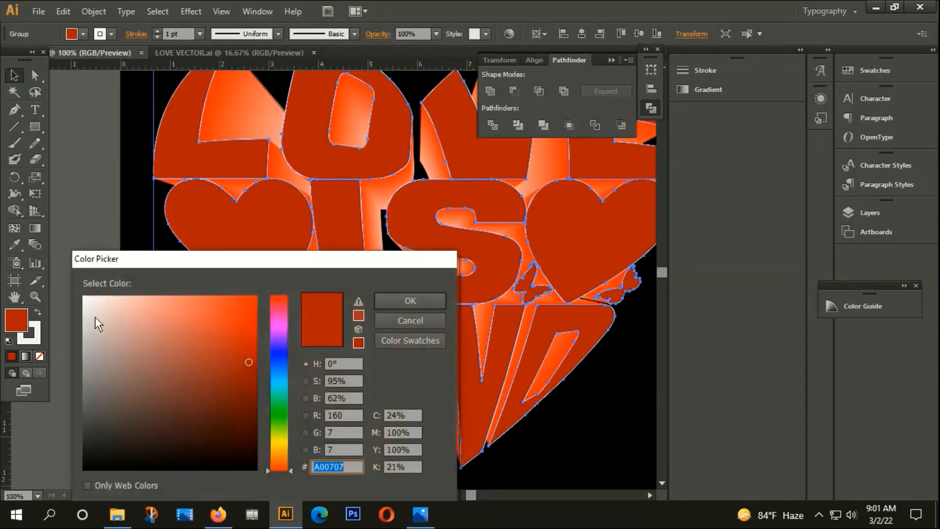
left_click(118, 304)
left_click(409, 301)
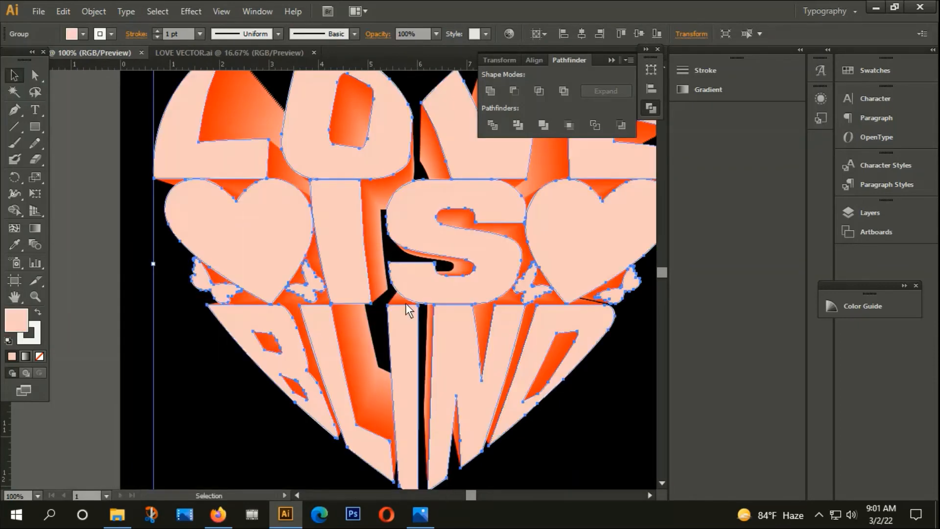
Set the front heart lettering's fill to off-white F9F7F7.
scroll(343, 318, "down", 3)
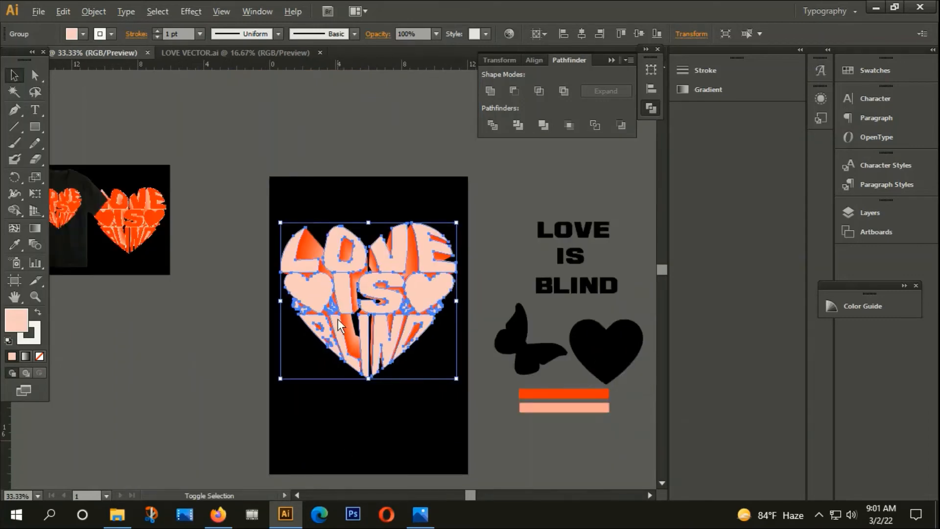
scroll(312, 318, "up", 1)
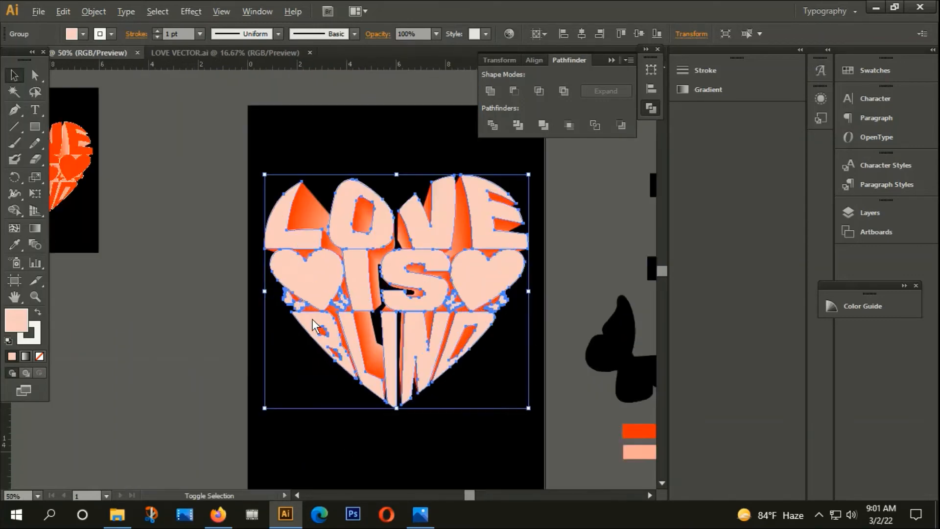
double_click(17, 323)
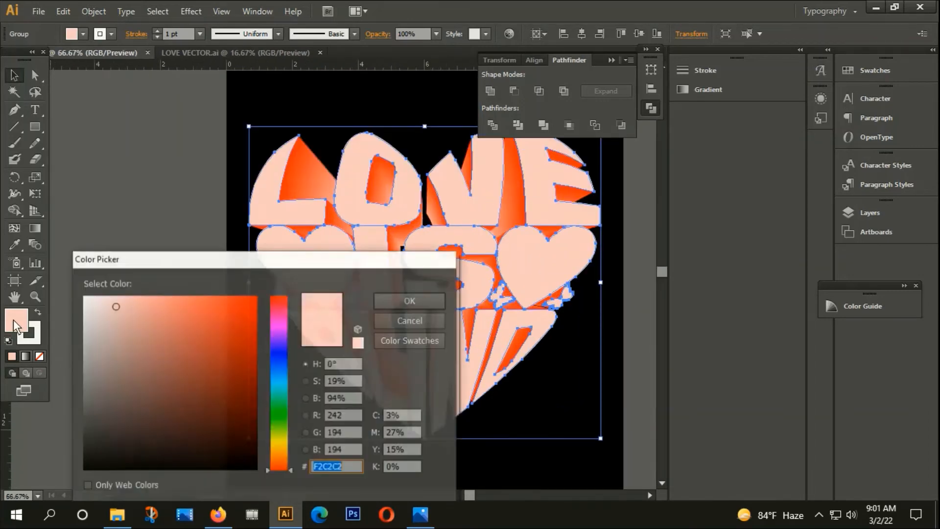
left_click(85, 298)
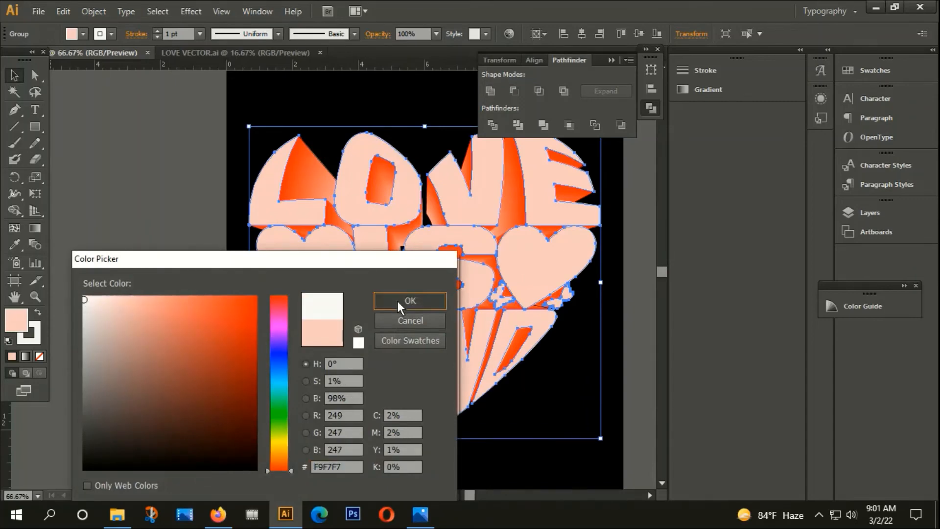
left_click(410, 300)
Give the front heart lettering a 2 pt red F90606 stroke, deselect it and close the floating color settings.
left_click(28, 338)
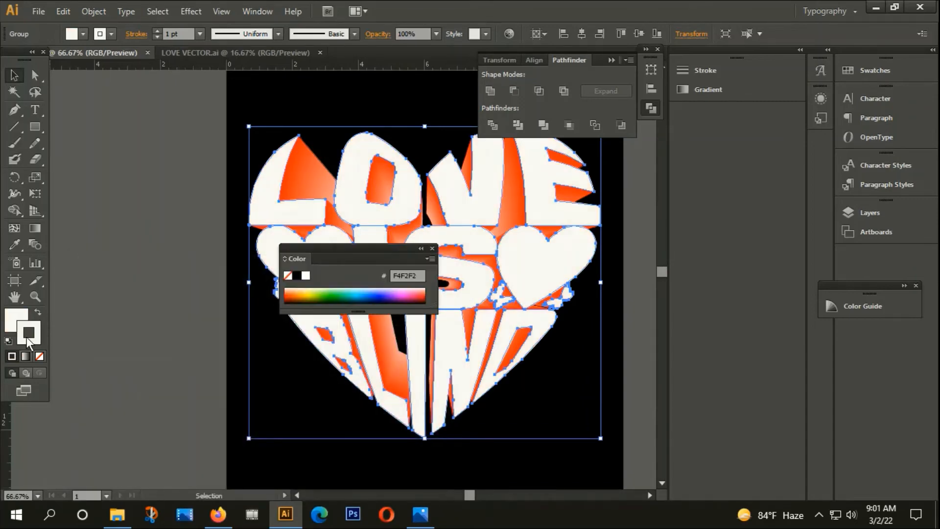
double_click(28, 340)
left_click(256, 307)
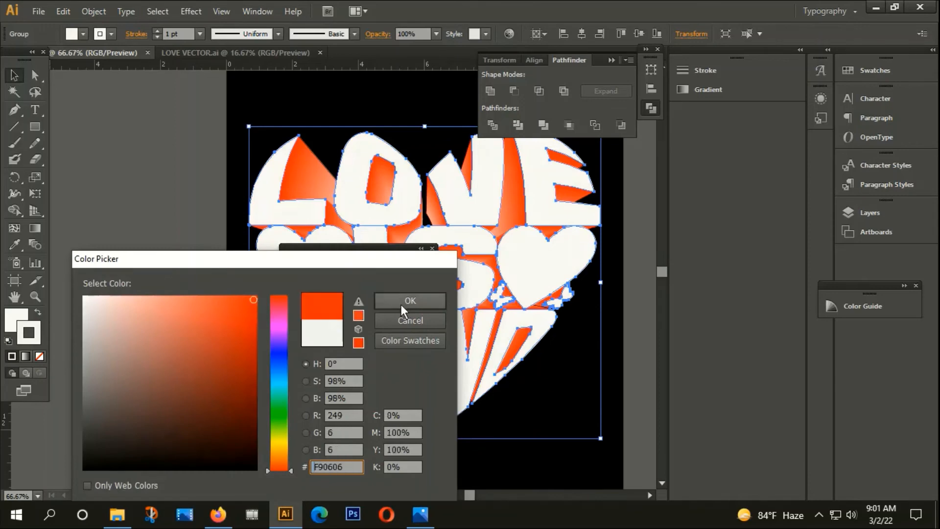
left_click(410, 301)
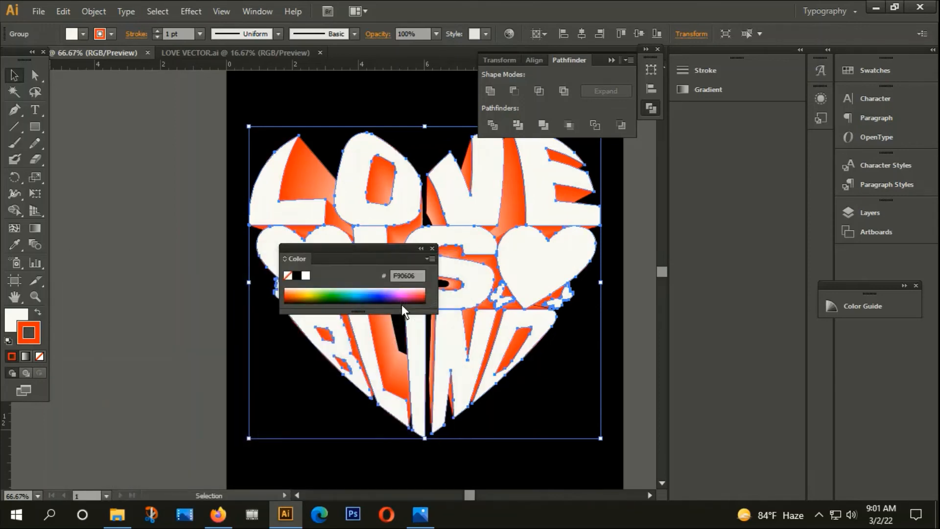
left_click(157, 31)
left_click(62, 154)
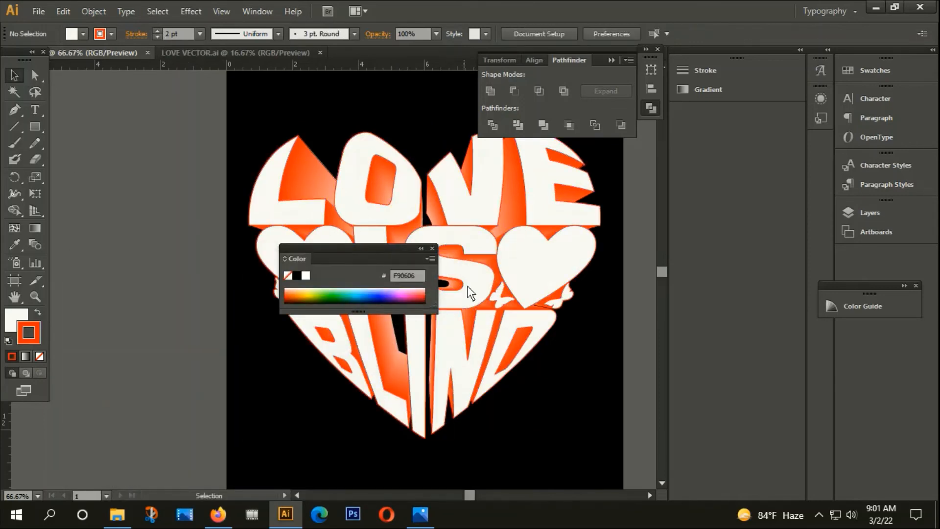
left_click(432, 248)
Group the complete heart artwork, lettering and 3D blend together, and leave it deselected.
key("ctrl+minus")
key("ctrl+minus")
key("ctrl+minus")
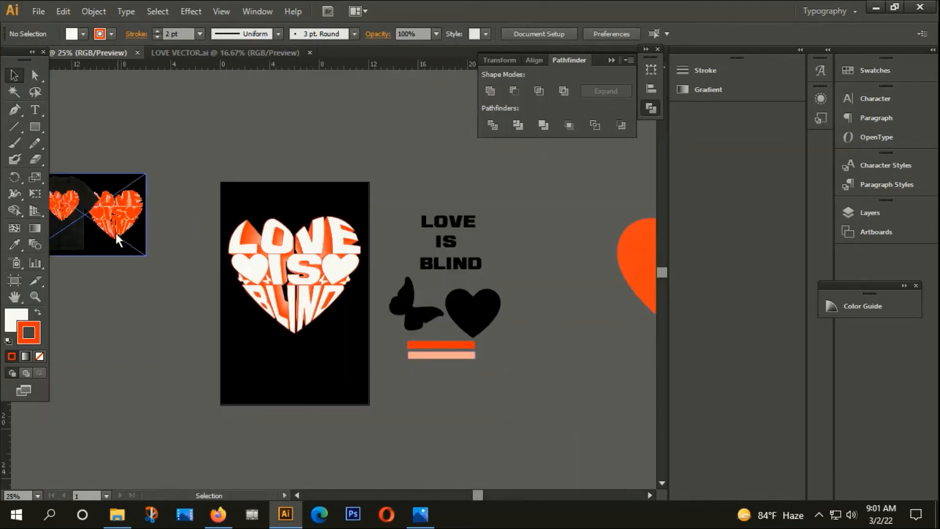
scroll(111, 227, "up", 3)
scroll(111, 228, "down", 2)
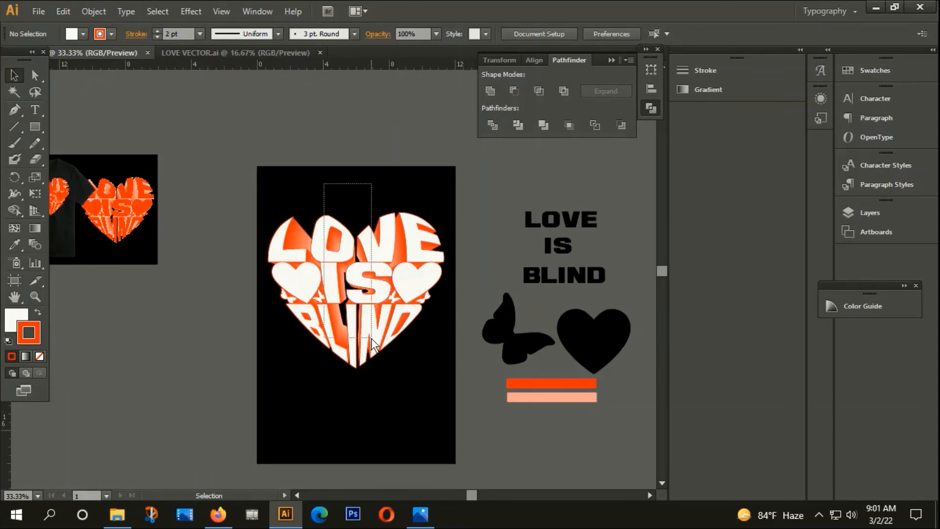
right_click(346, 280)
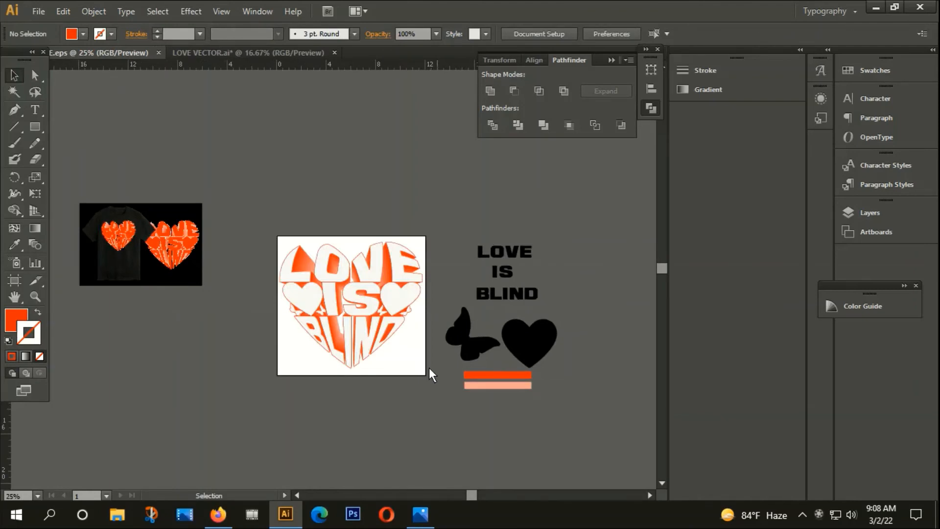
left_click(327, 282)
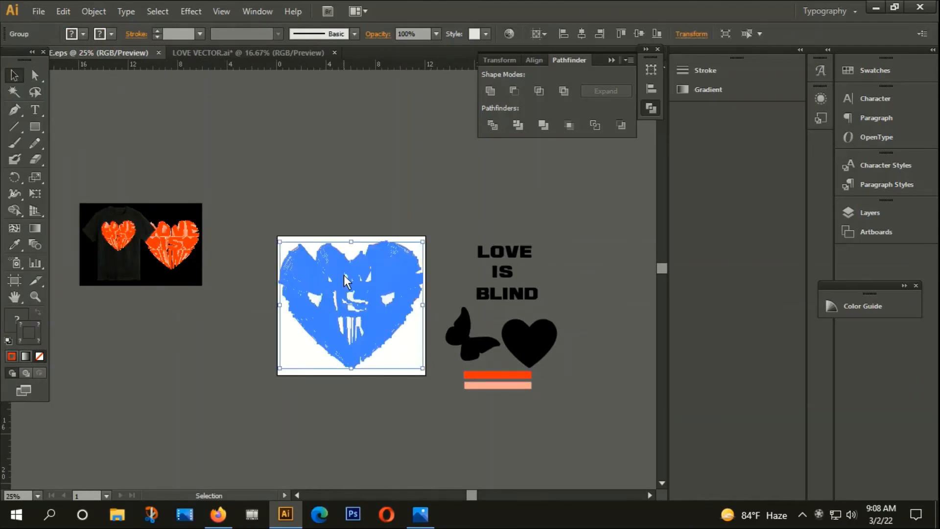
left_click(360, 205)
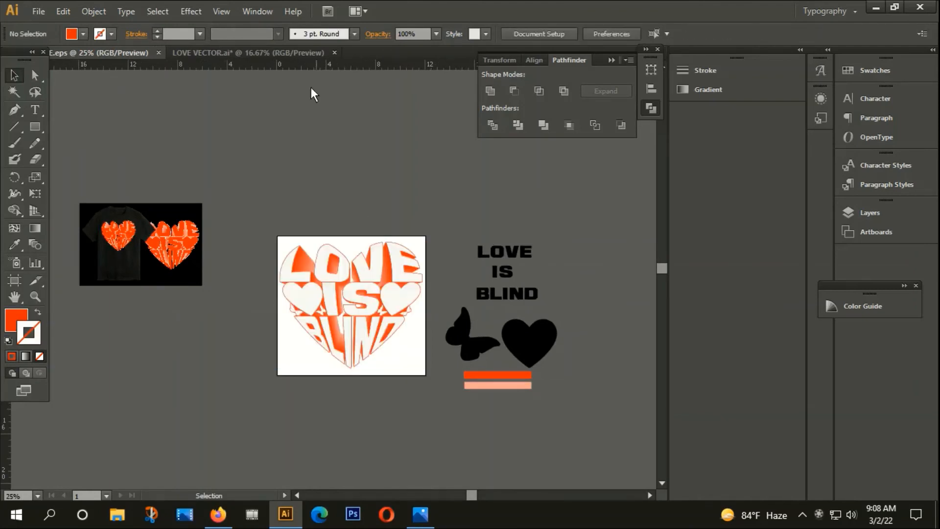
In LOVE VECTOR.ai, cut the lettering, shapes and color bars from the artboard and move the black T-shirt picture onto it.
left_click(248, 54)
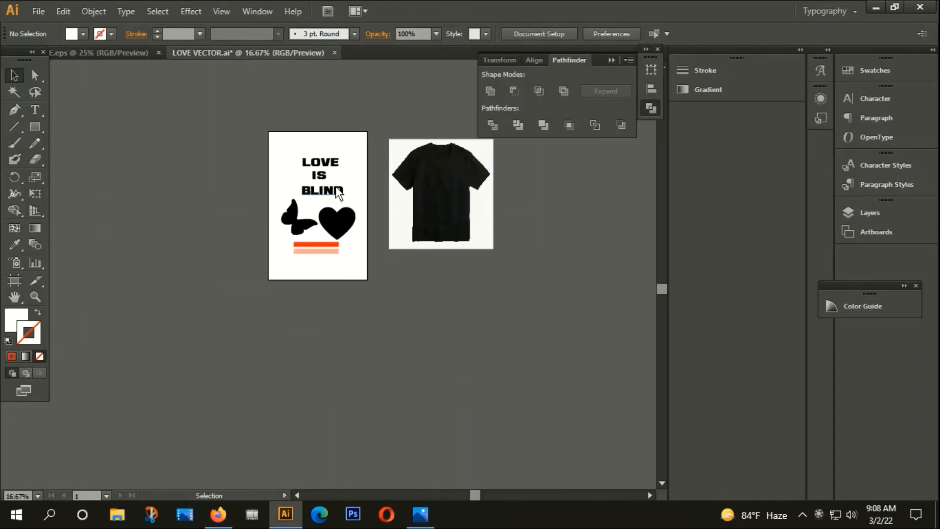
left_click_drag(277, 155, 357, 283)
key("ctrl+x")
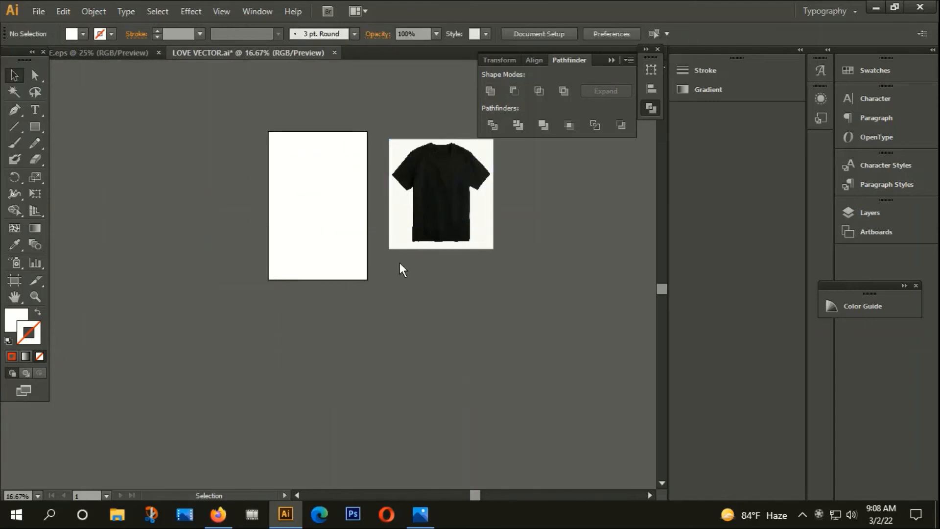
left_click_drag(465, 212, 341, 227)
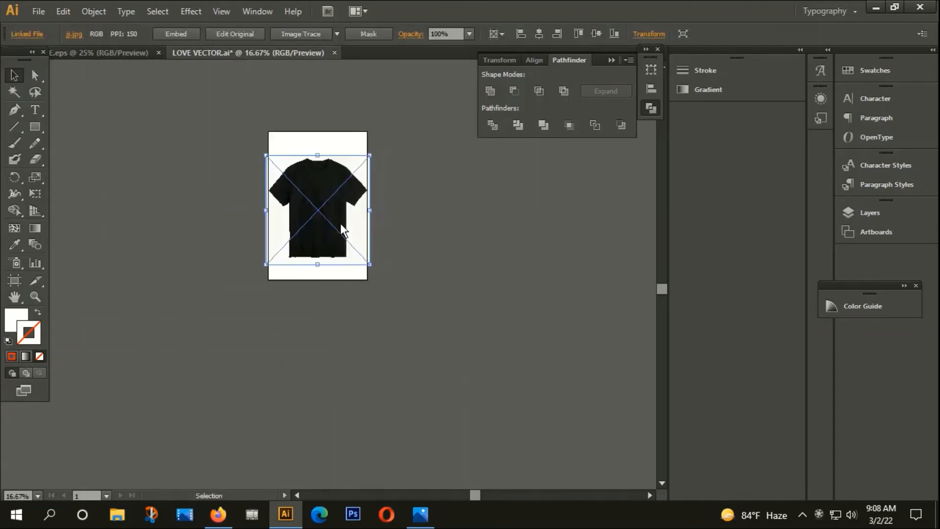
Resize the artboard to 12.65 by 13.32 in so that its edges match the black T-shirt picture.
left_click(14, 280)
key("ctrl+equal")
key("ctrl+equal")
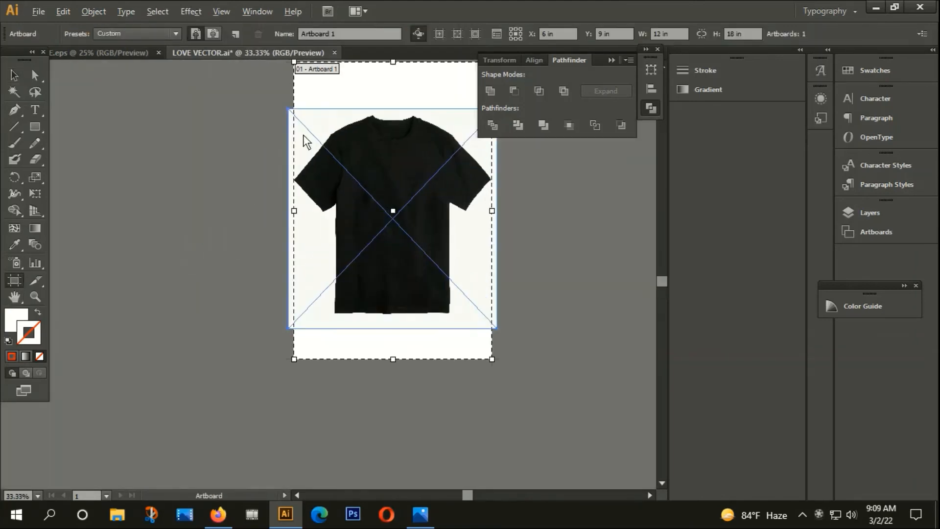
left_click_drag(393, 62, 399, 109)
left_click_drag(395, 360, 393, 329)
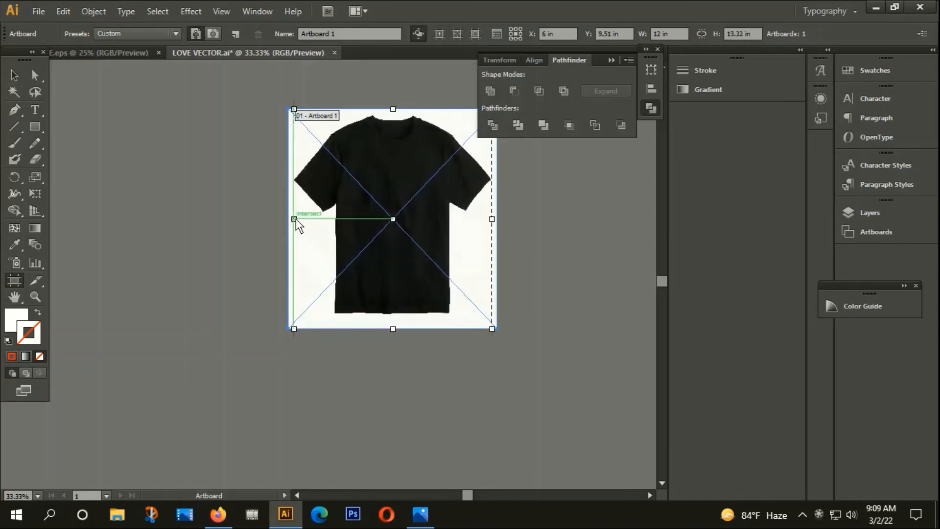
left_click_drag(293, 219, 289, 219)
left_click_drag(492, 218, 497, 219)
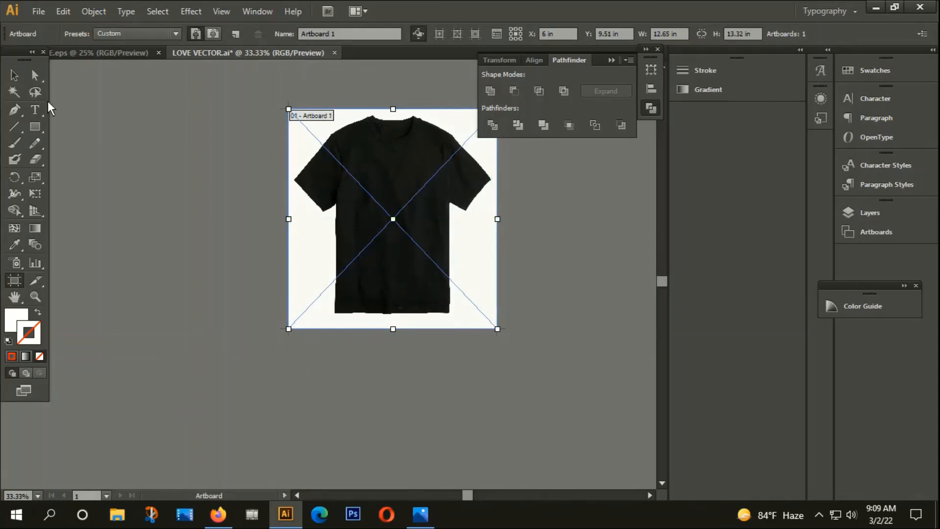
left_click(14, 75)
Place the exported heart image PNG-01.png from the V folder in Videos into the T-shirt document.
left_click(34, 12)
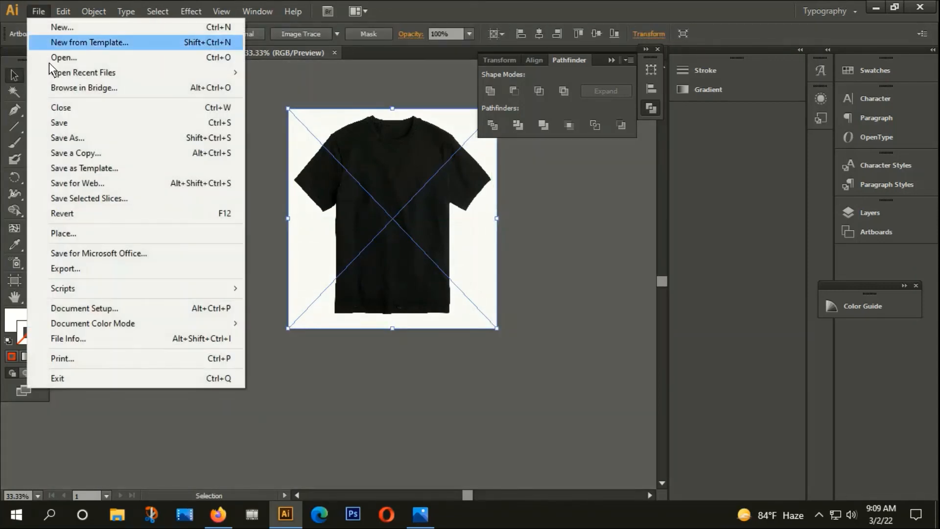
left_click(68, 233)
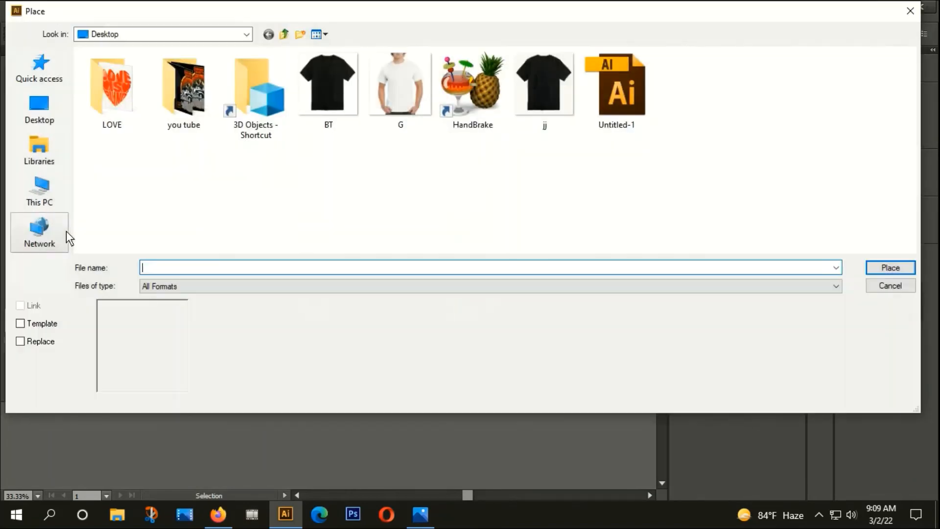
left_click(46, 199)
double_click(305, 123)
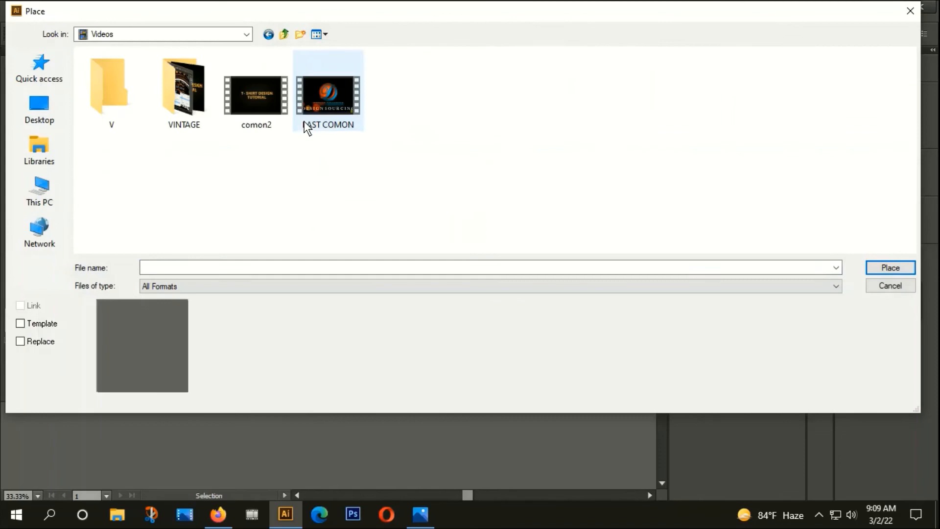
double_click(104, 117)
double_click(180, 97)
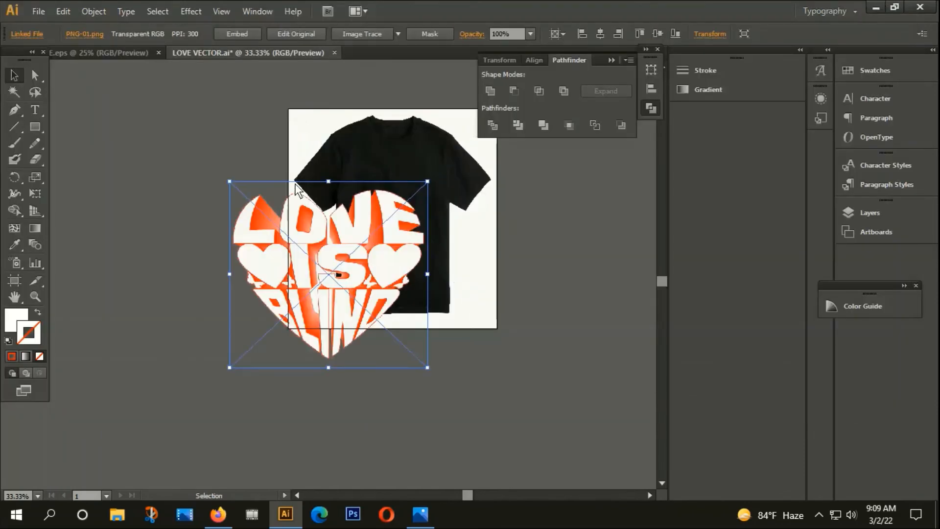
Scale the placed heart design down and center it on the T-shirt's chest, leaving the T-shirt picture selected.
left_click_drag(343, 232, 394, 194)
left_click_drag(478, 142, 458, 184)
scroll(459, 183, "up", 1)
left_click_drag(357, 247, 380, 209)
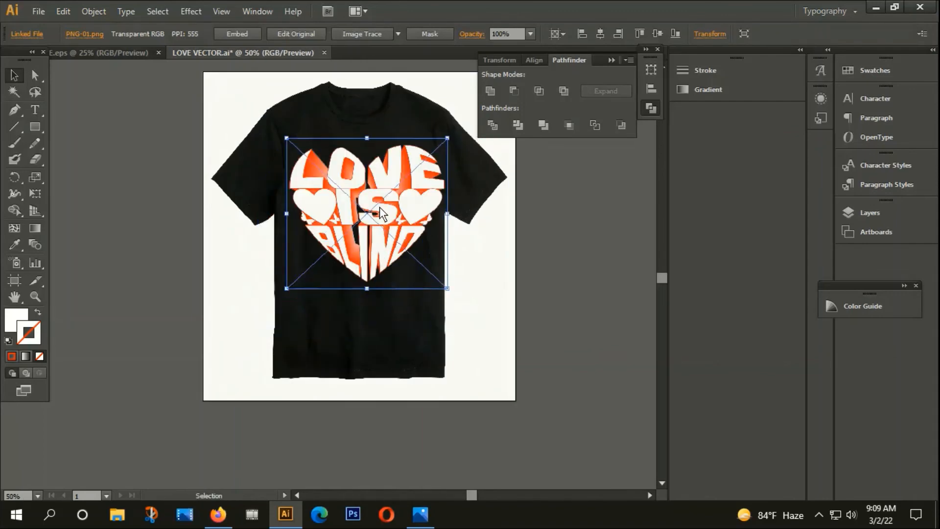
mouse_move(447, 138)
left_mouse_down()
mouse_move(453, 128)
mouse_move(440, 139)
left_mouse_up()
scroll(392, 156, "up", 2)
left_click_drag(383, 197, 373, 191)
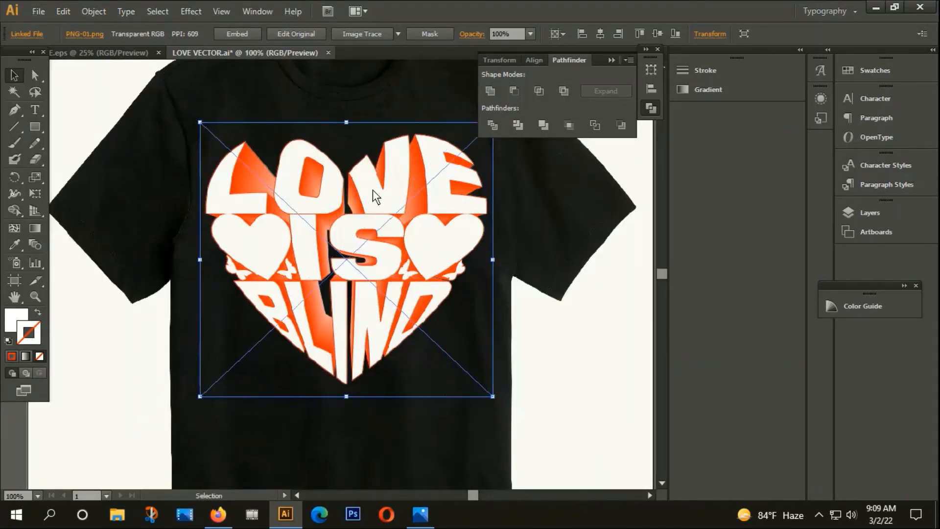
scroll(384, 209, "down", 2)
left_click(424, 381)
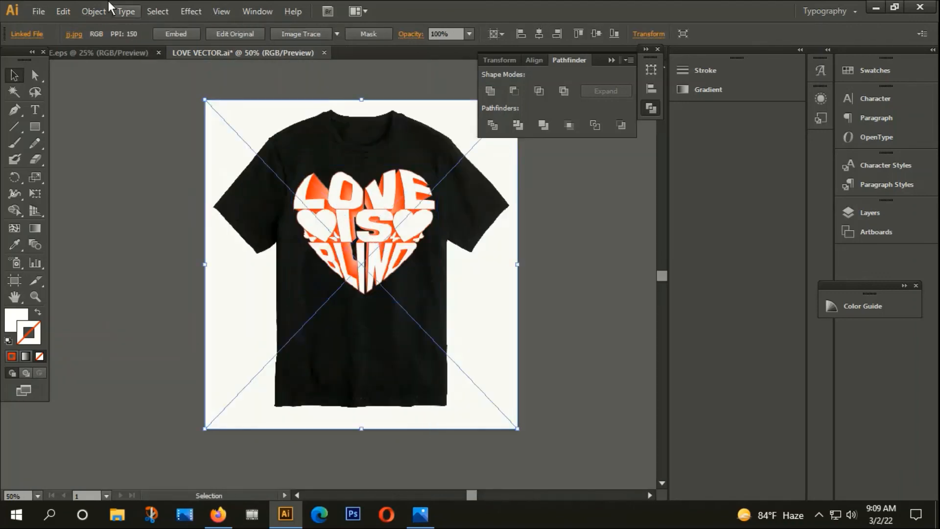
Export the T-shirt mockup as JPEG LOVE VECTOR.jpg in the V folder, using all artboards, RGB, quality 8 and 300 ppi.
left_click(42, 16)
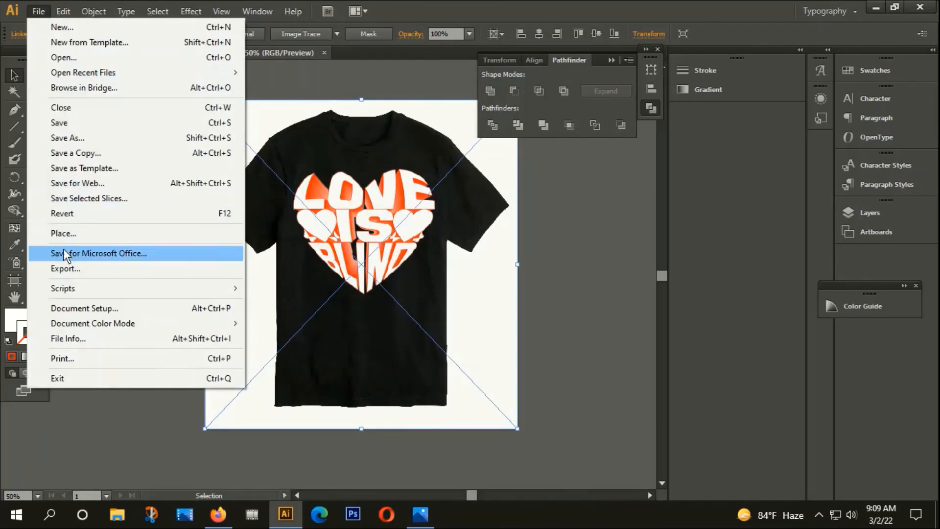
left_click(65, 269)
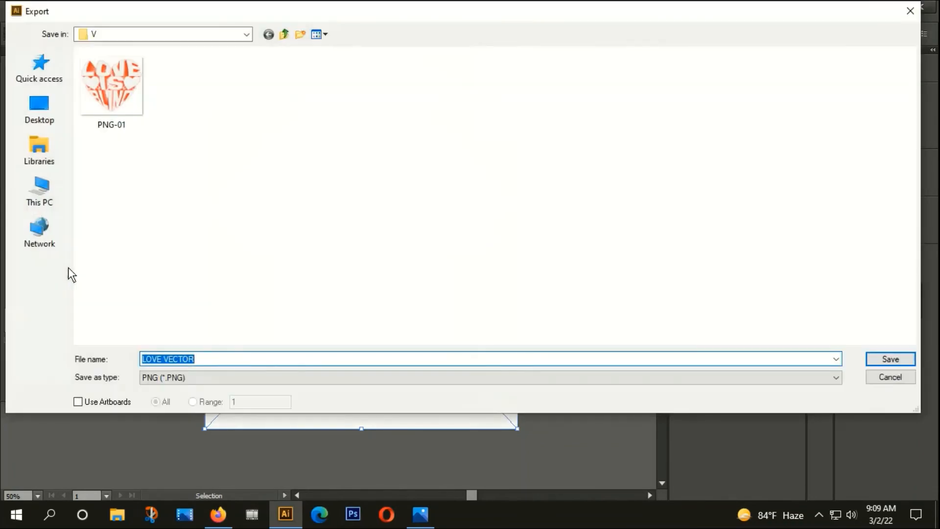
left_click(176, 380)
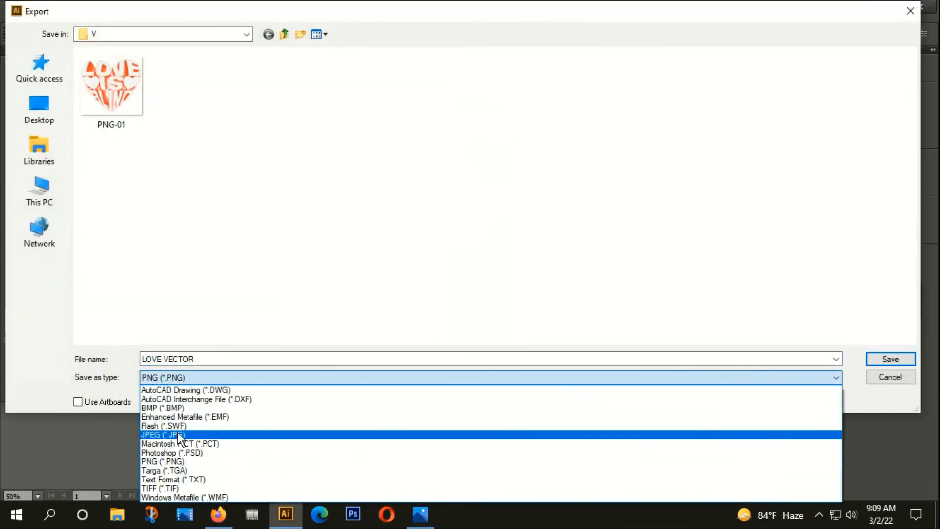
left_click(177, 432)
left_click(77, 401)
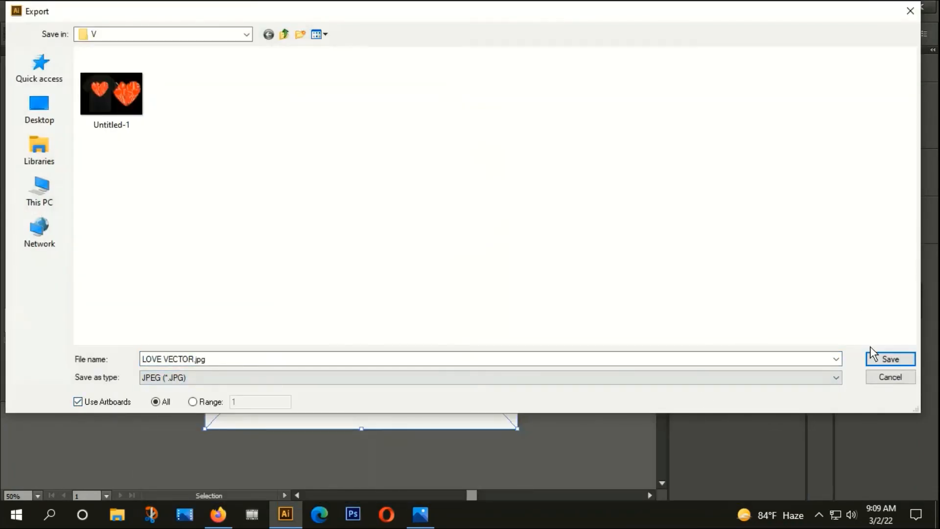
left_click(882, 362)
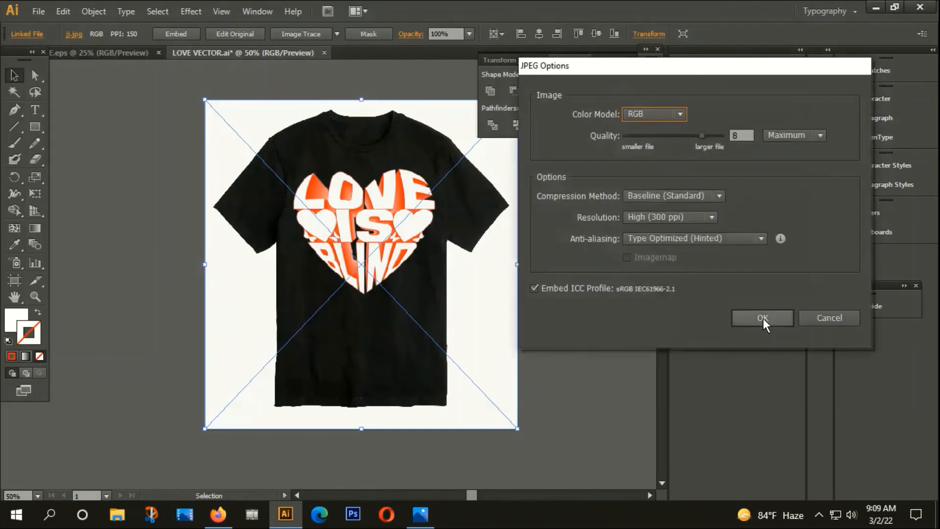
left_click(763, 319)
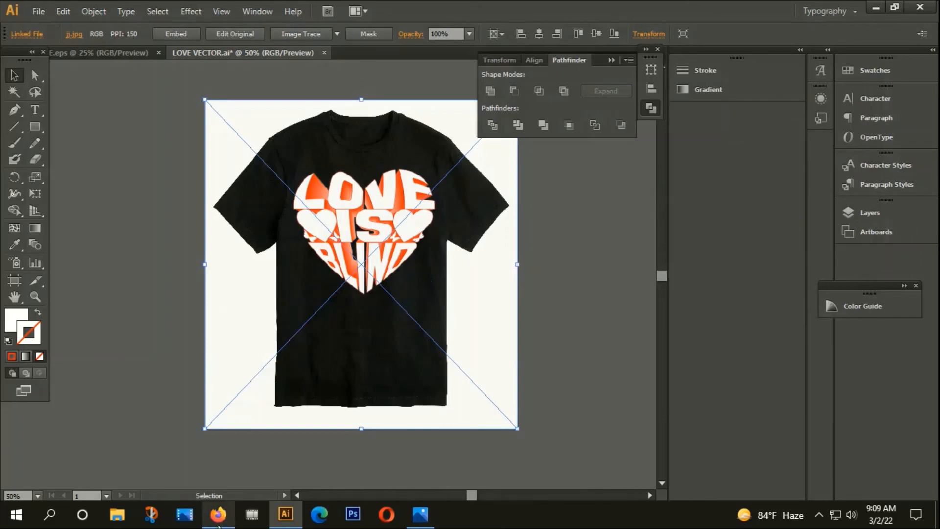
In File Explorer, open LOVE VECTOR-01.jpg from the V folder in Videos and inspect the heart design on the T-shirt up close.
left_click(117, 514)
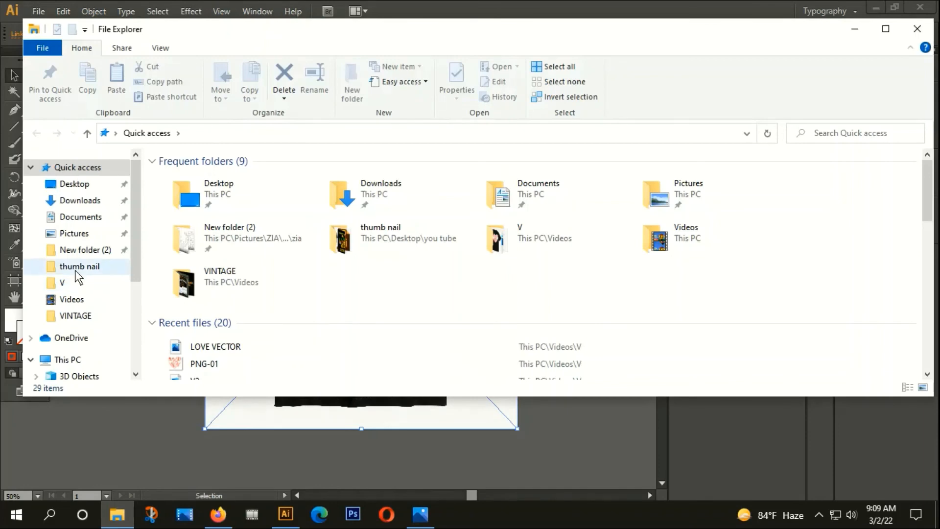
left_click(72, 299)
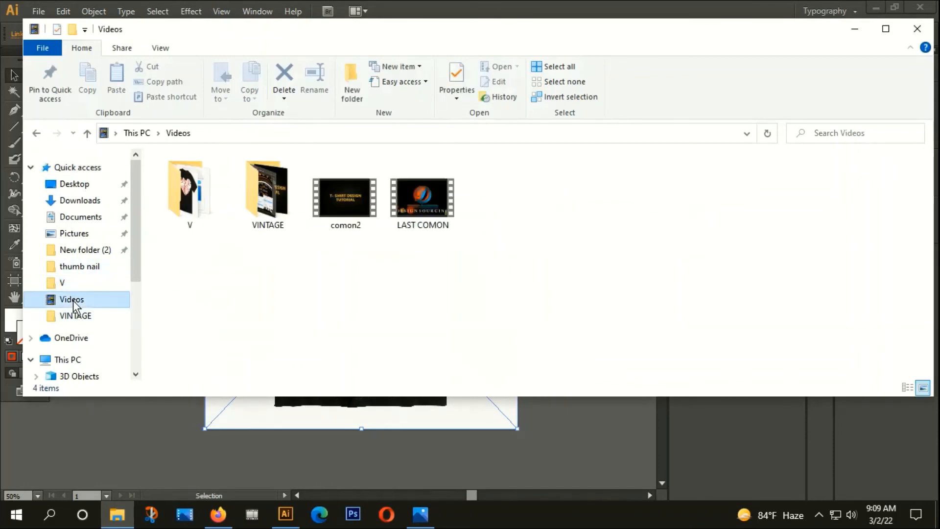
double_click(188, 200)
left_click(545, 246)
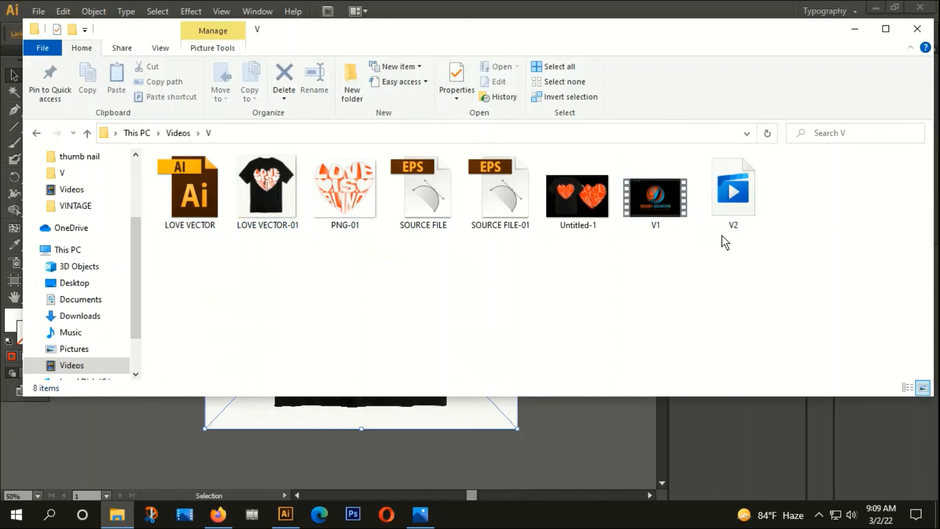
double_click(277, 203)
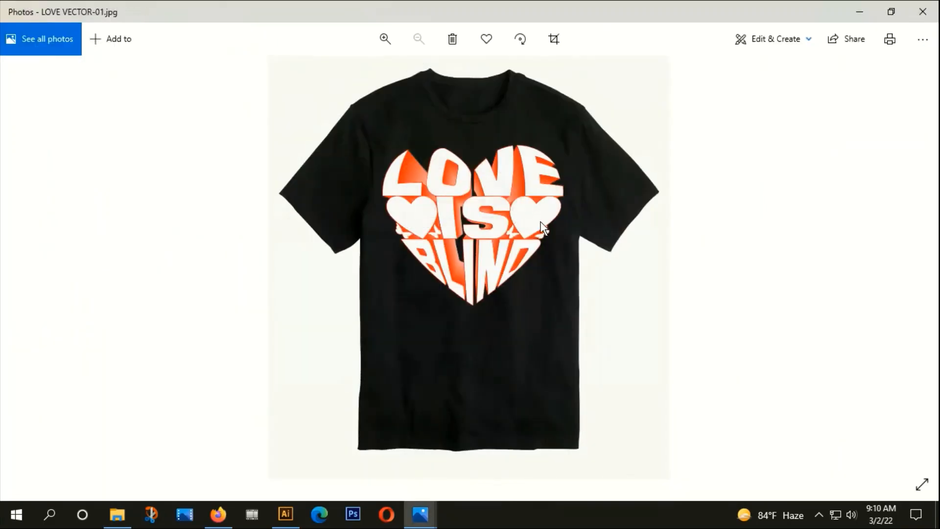
scroll(532, 227, "up", 3)
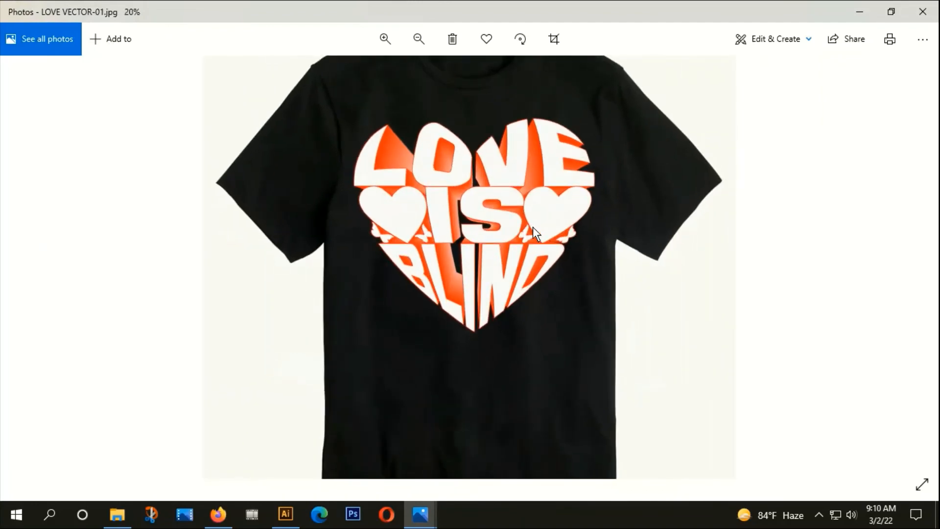